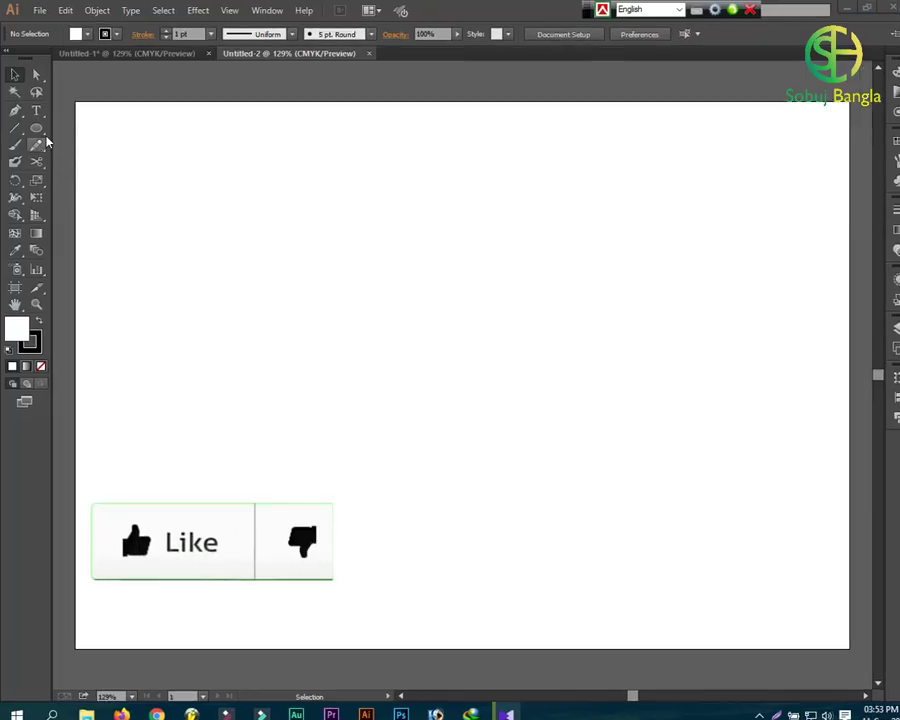
# Draw a perfect circle with the Ellipse Tool and move it to the page centre.
pyautogui.click(145, 235)
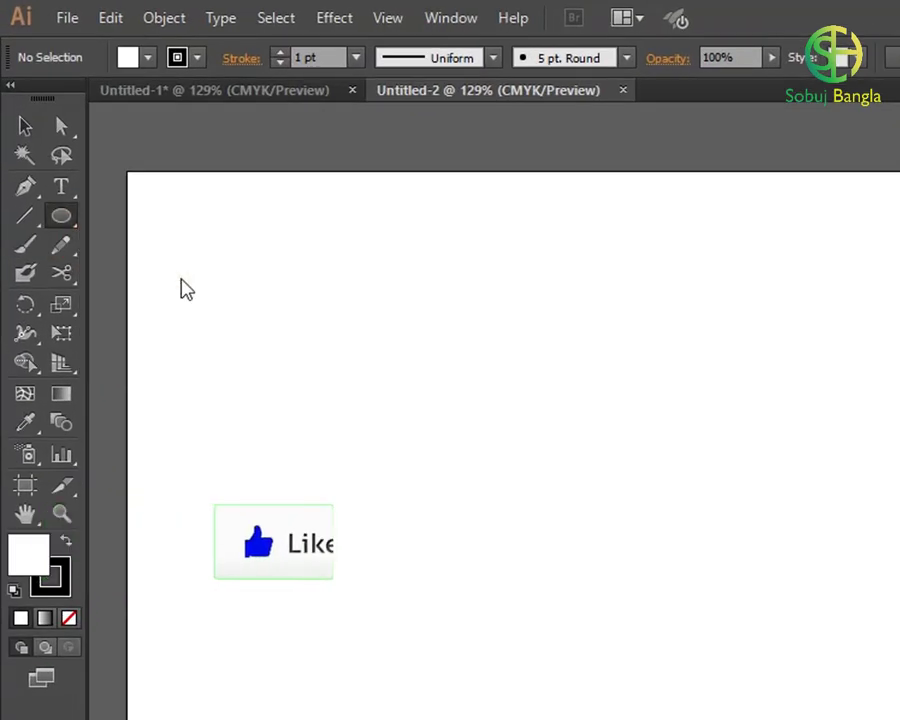
pyautogui.moveTo(357, 213); pyautogui.dragTo(460, 346)
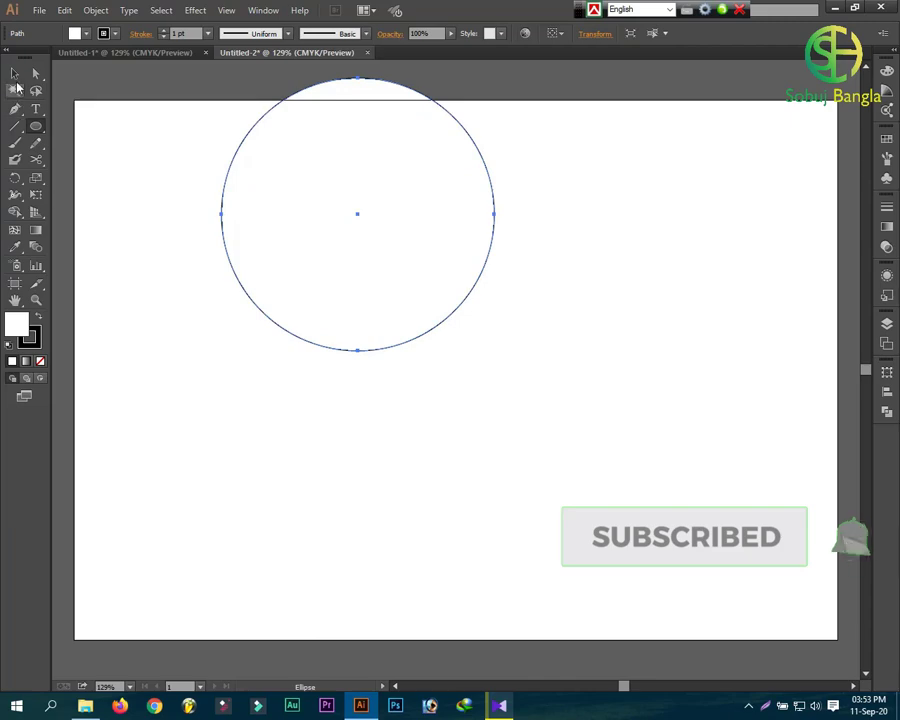
pyautogui.click(14, 74)
pyautogui.moveTo(237, 158); pyautogui.dragTo(294, 302)
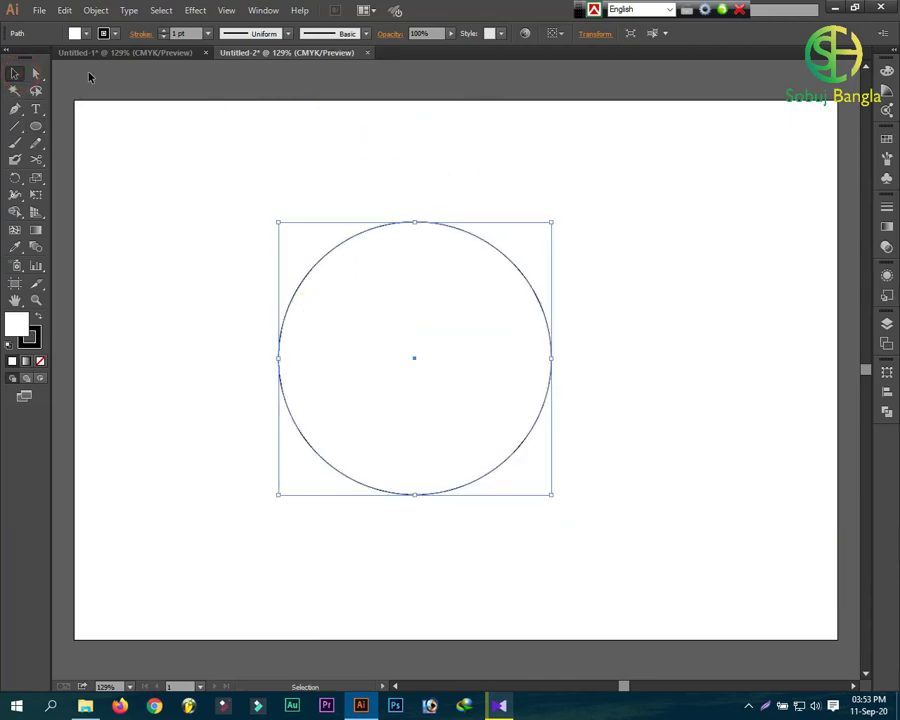
# Set the circle's fill to None.
pyautogui.click(86, 33)
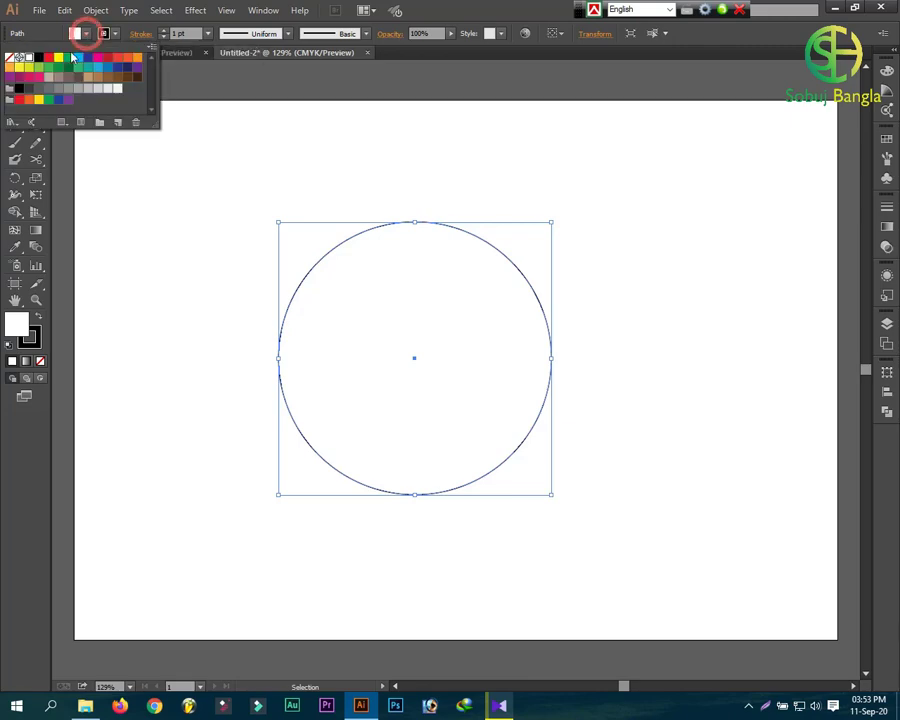
pyautogui.click(9, 57)
pyautogui.click(152, 213)
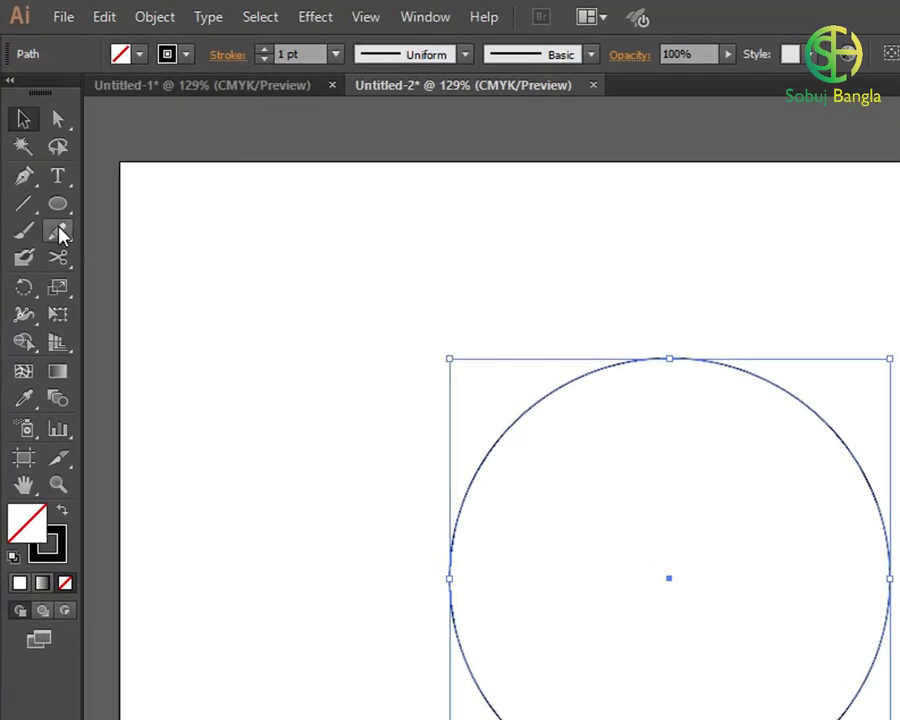
# Cut the circle at its upper-right and left points with Scissors, deleting the larger piece.
pyautogui.moveTo(58, 262); pyautogui.dragTo(184, 300)
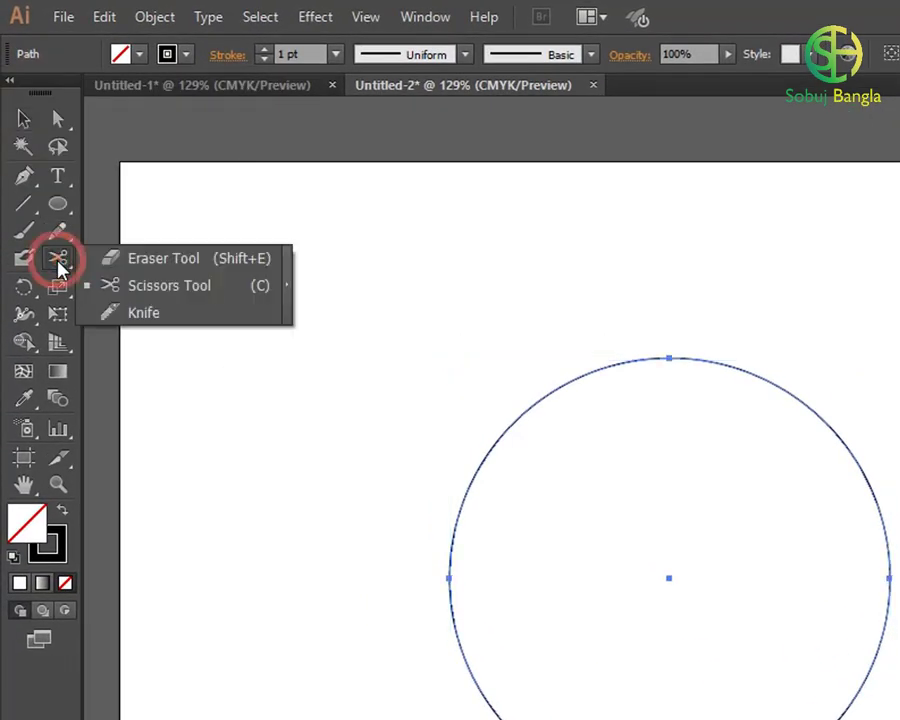
pyautogui.click(184, 300)
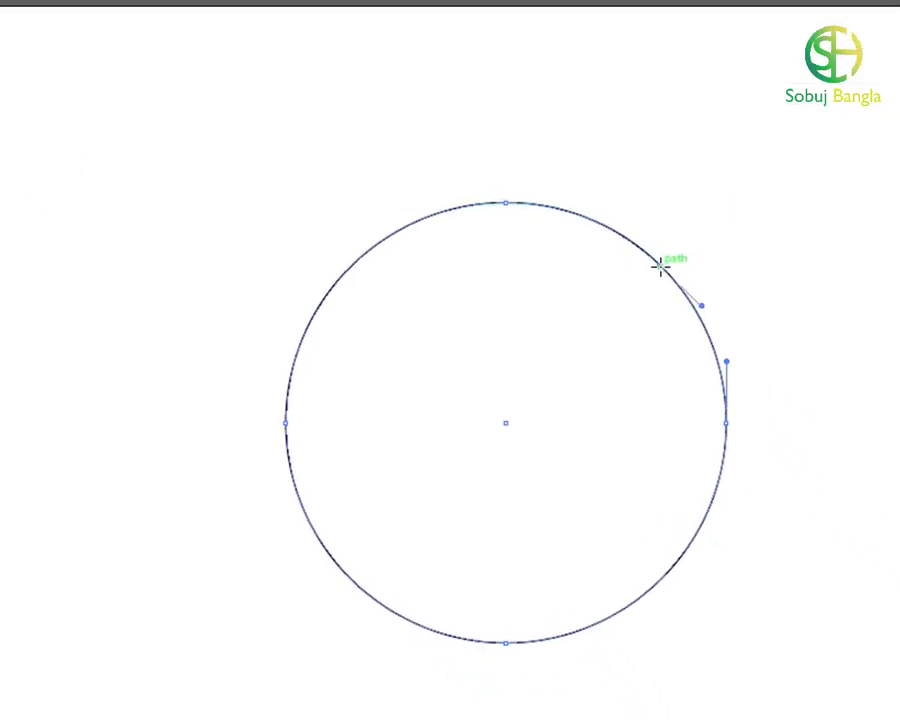
pyautogui.click(660, 266)
pyautogui.click(287, 424)
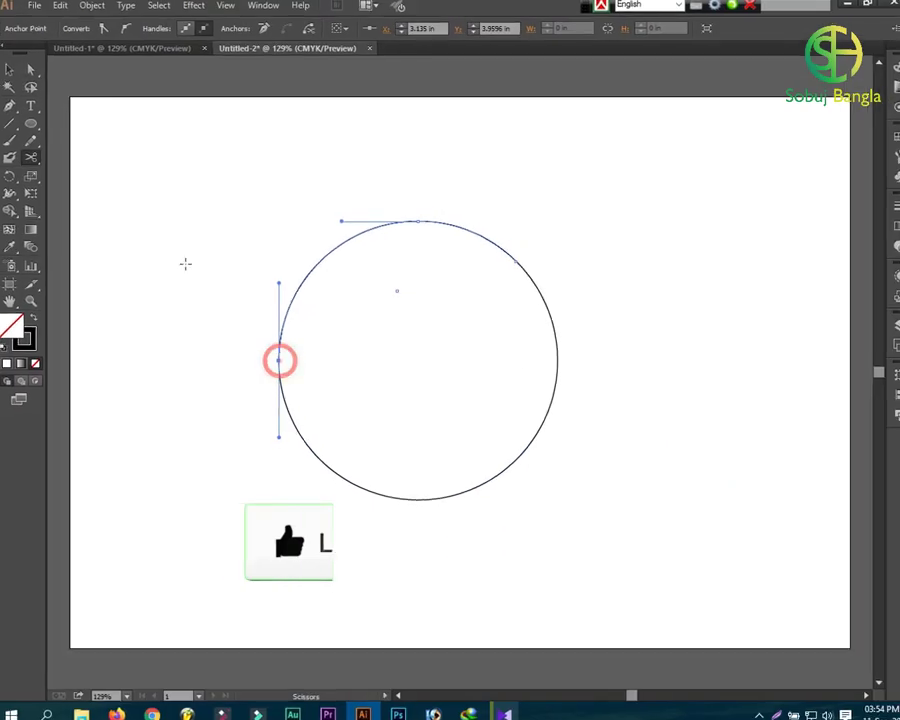
pyautogui.click(20, 73)
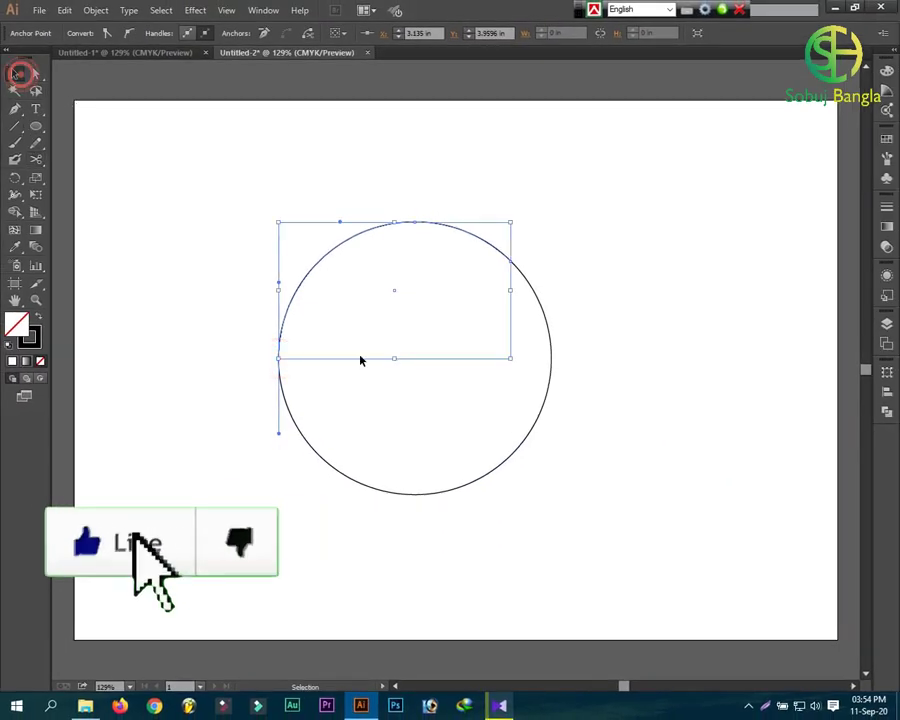
pyautogui.click(527, 435)
pyautogui.press('Delete')
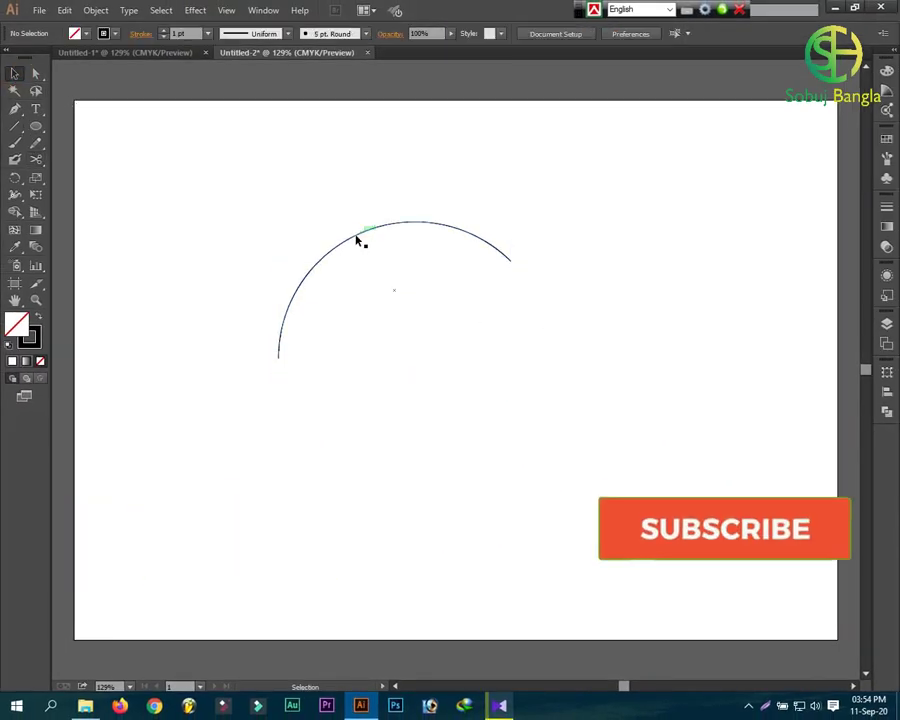
# Give the arc tapered Width Profile 4 and a 27 pt stroke.
pyautogui.click(354, 238)
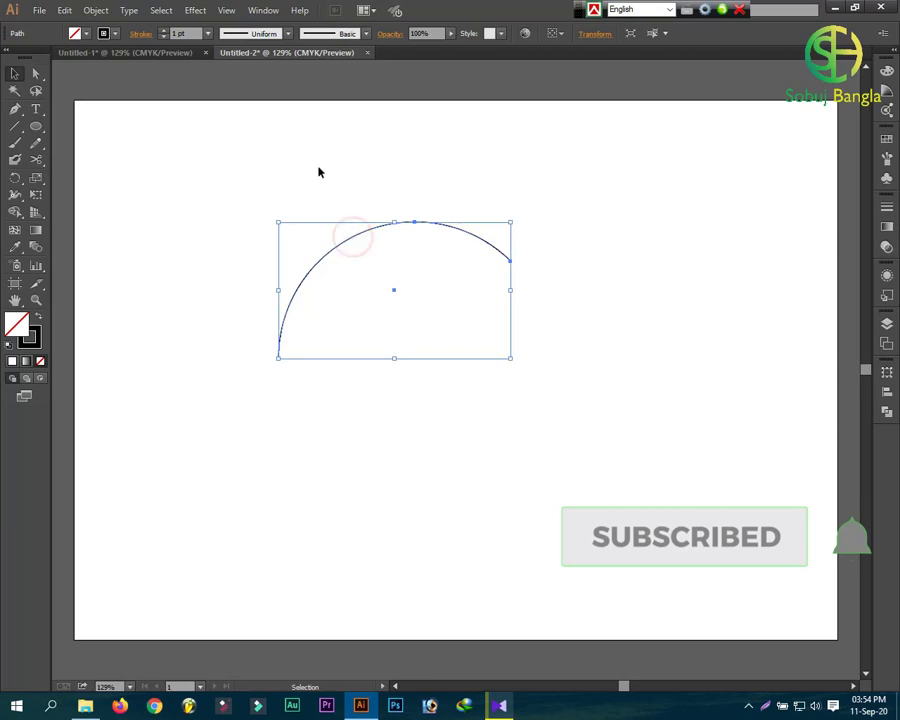
pyautogui.click(288, 33)
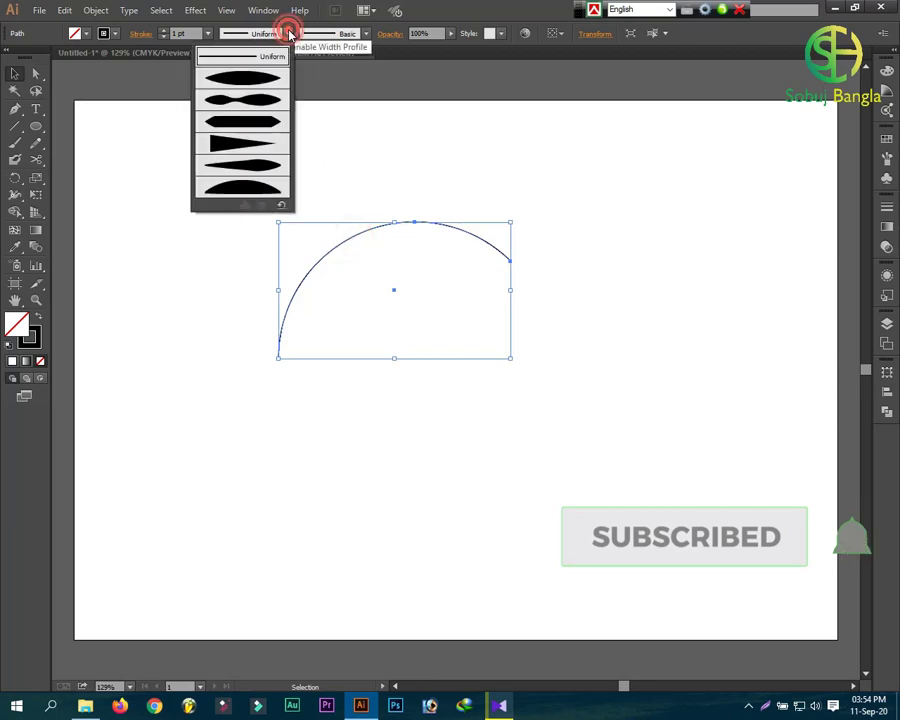
pyautogui.click(238, 143)
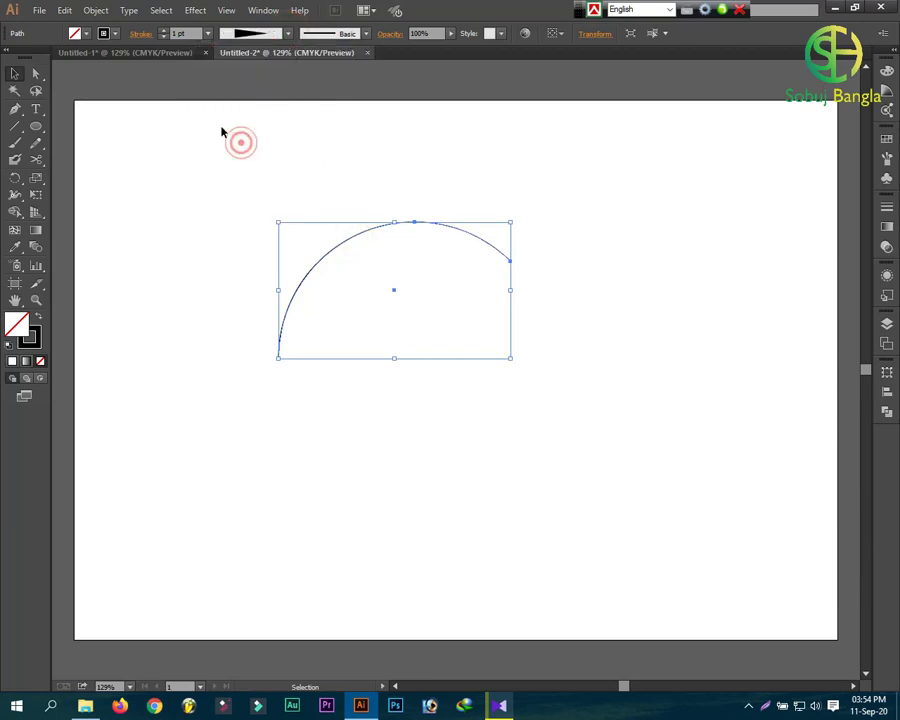
pyautogui.click(165, 33)
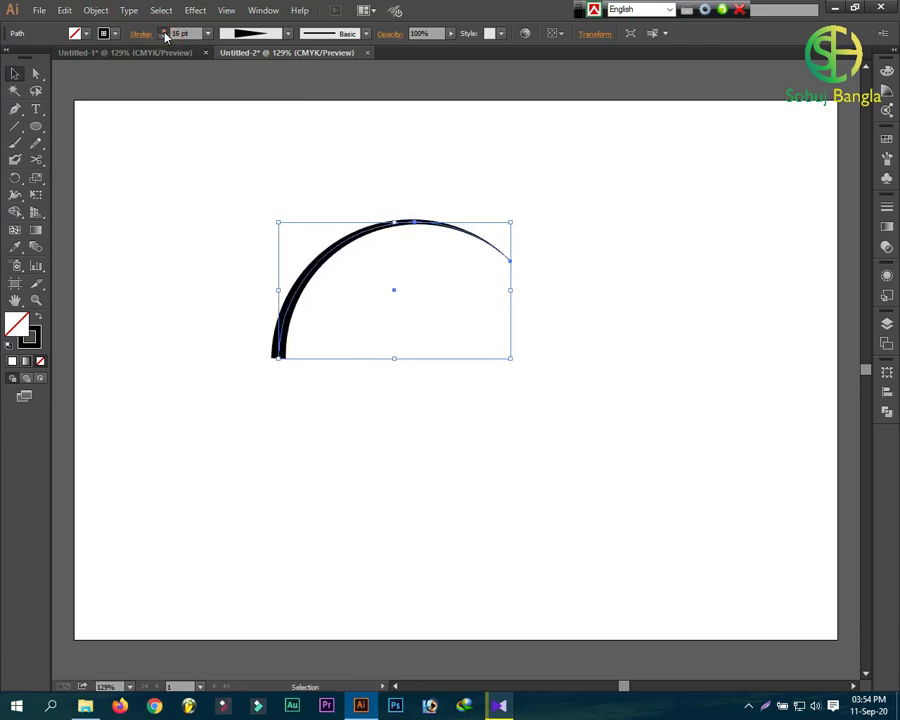
pyautogui.click(165, 33)
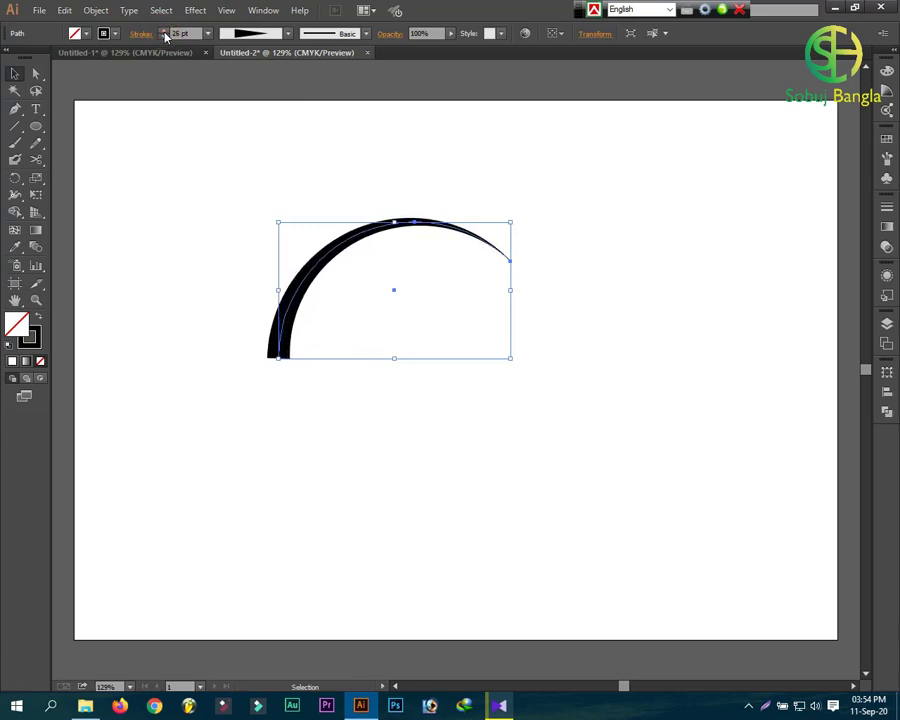
# Reflect a copy of the arc across the vertical axis to form a dome.
pyautogui.rightClick(309, 287)
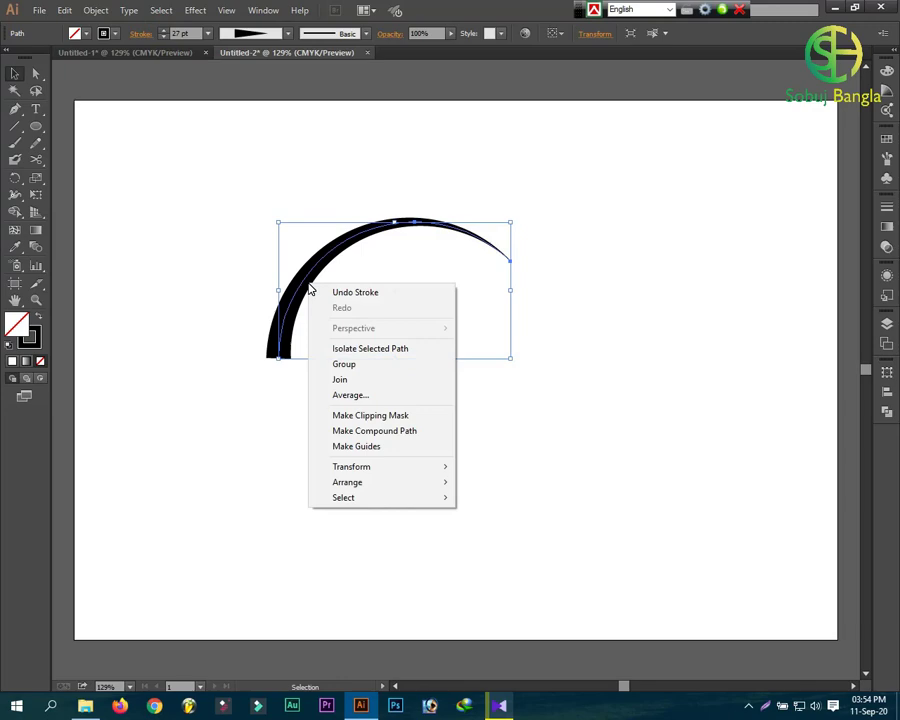
pyautogui.click(364, 470)
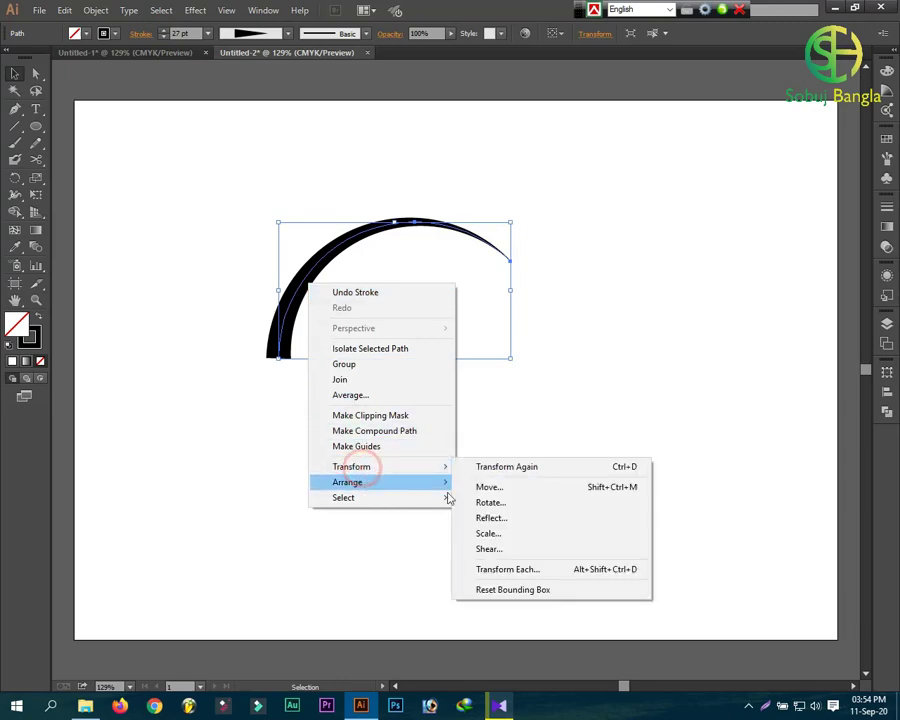
pyautogui.click(508, 519)
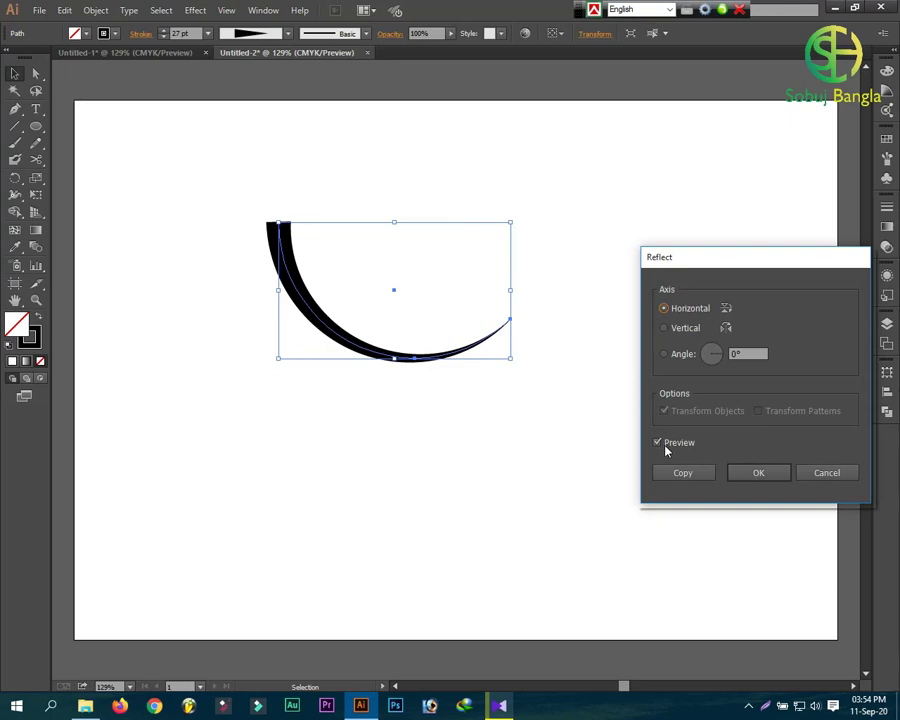
pyautogui.click(665, 329)
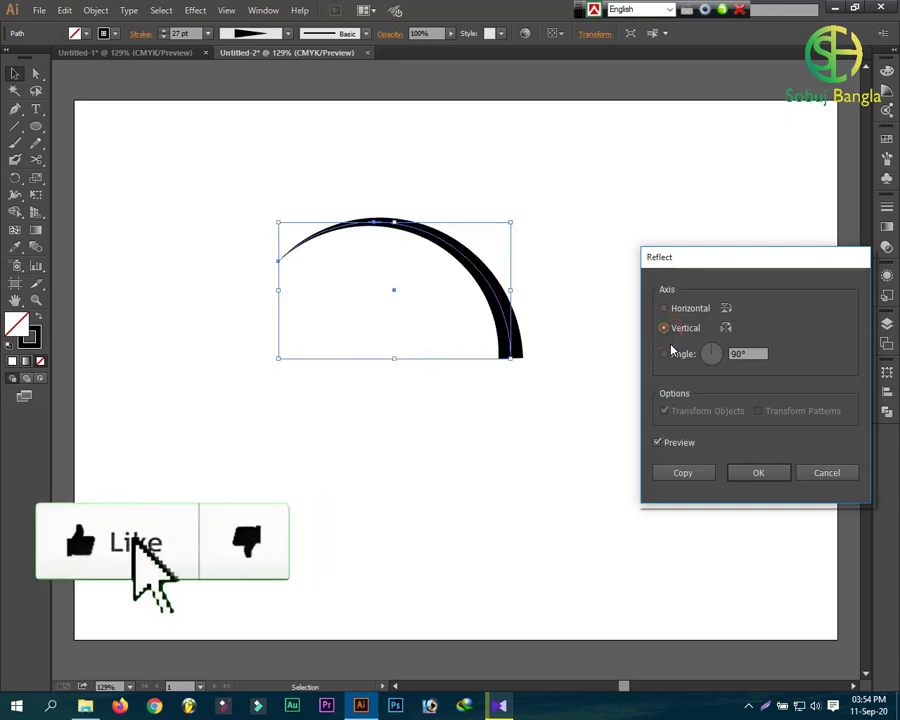
pyautogui.click(697, 474)
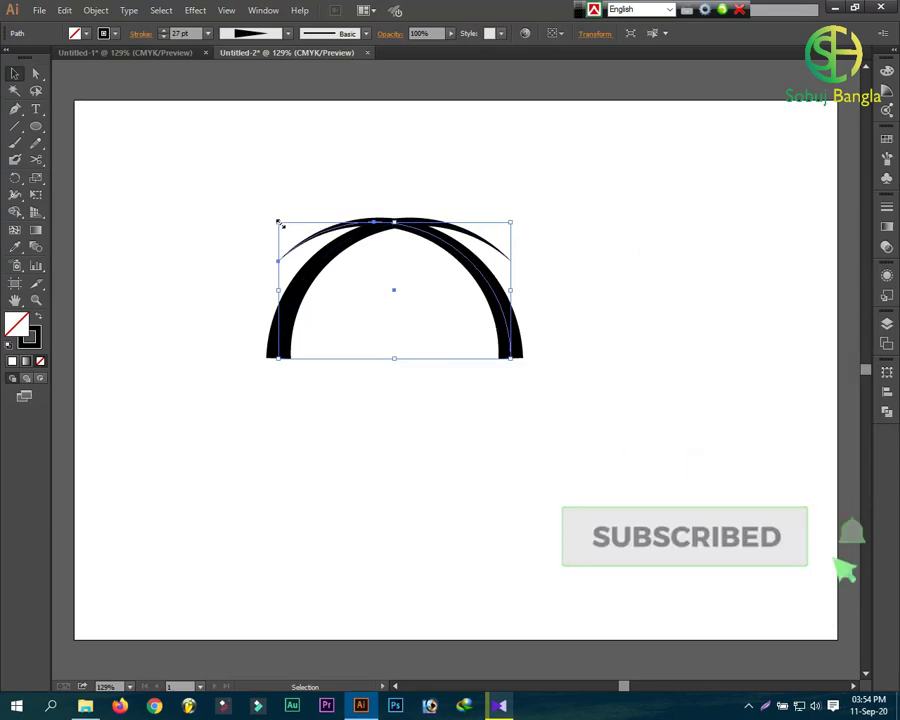
# Scale down the mirrored arc and nudge it up-left to nest inside the original arc.
pyautogui.moveTo(279, 223)
pyautogui.mouseDown()
pyautogui.moveTo(312, 249)
pyautogui.moveTo(294, 232)
pyautogui.mouseUp()
pyautogui.moveTo(493, 291); pyautogui.dragTo(530, 296)
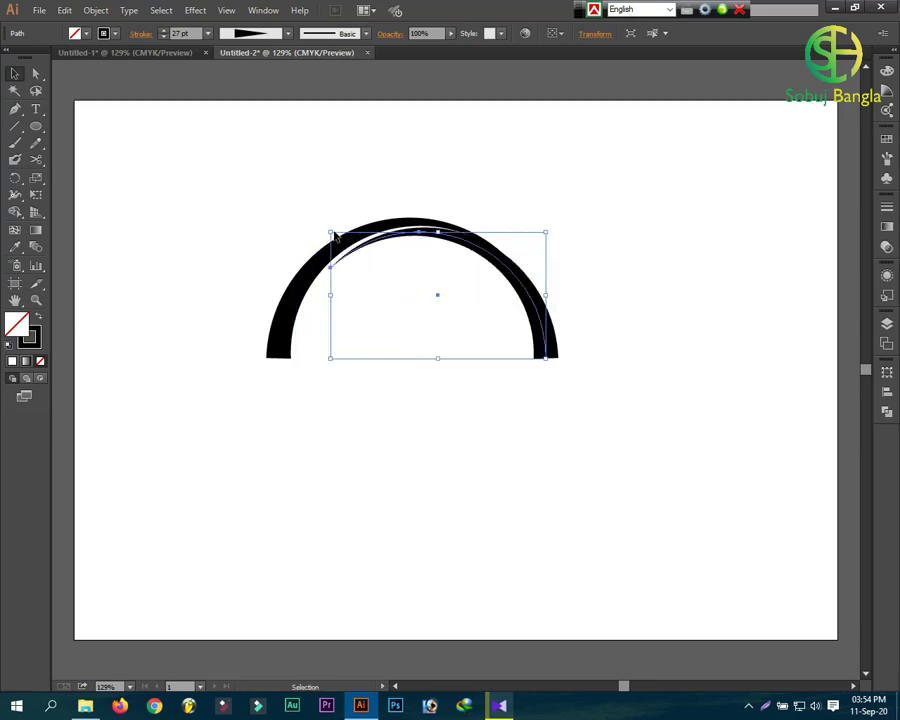
pyautogui.moveTo(331, 231); pyautogui.dragTo(345, 241)
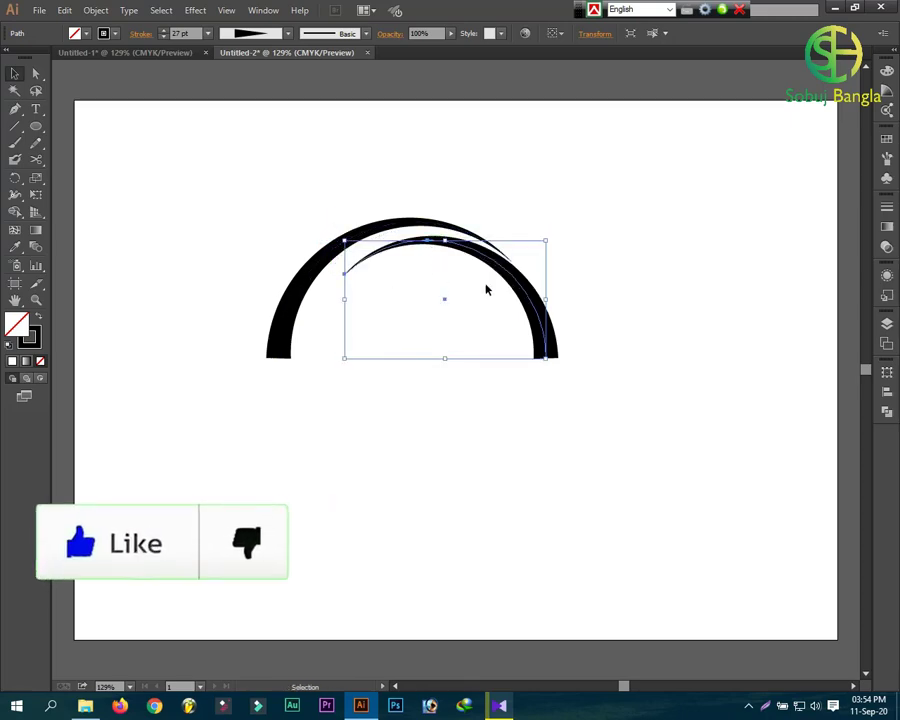
pyautogui.press('Left')
pyautogui.press('Left')
pyautogui.press('Left')
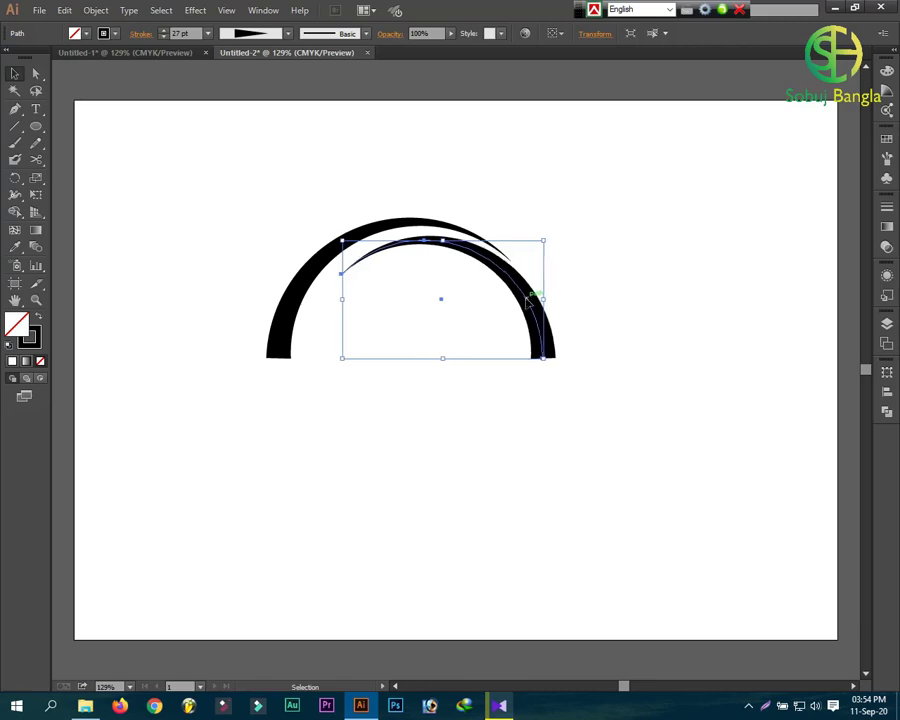
pyautogui.press('Left')
pyautogui.press('Left')
pyautogui.press('Left')
pyautogui.press('Up')
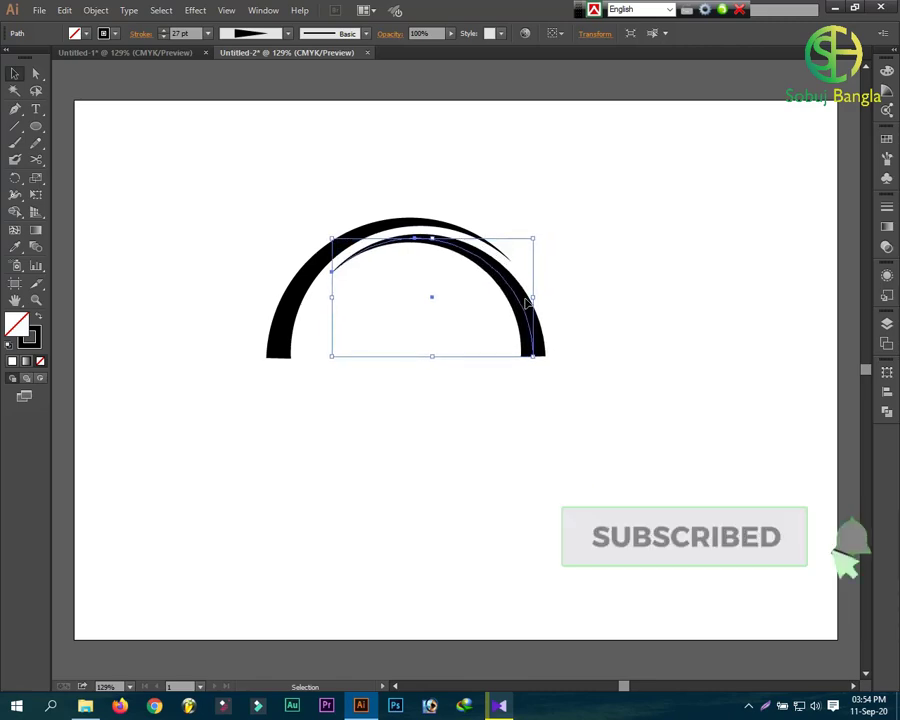
pyautogui.press('Up')
pyautogui.press('Up')
pyautogui.press('Up')
pyautogui.press('Up')
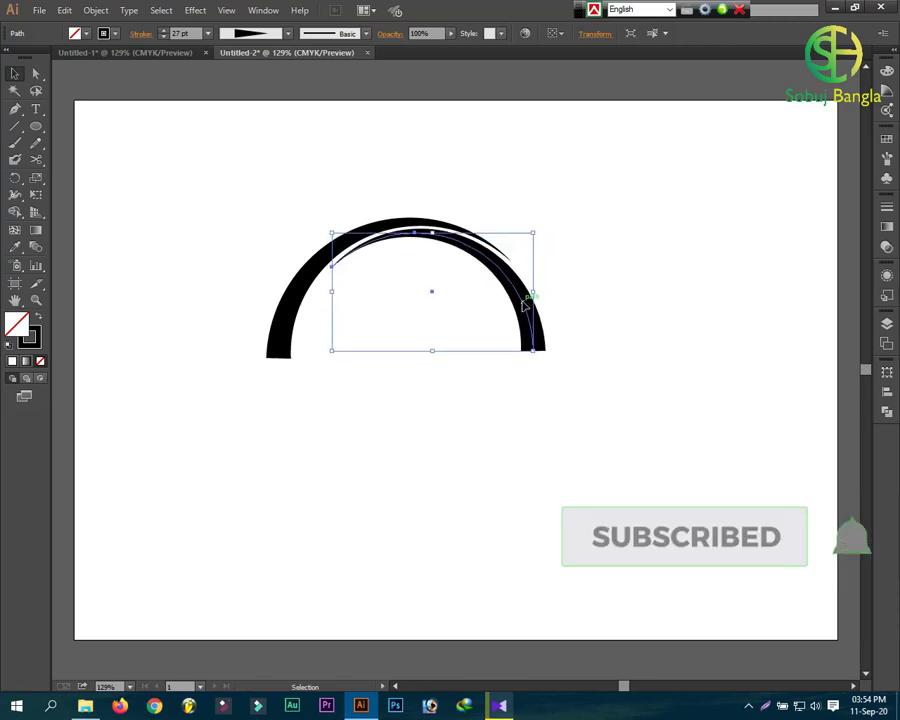
pyautogui.click(588, 300)
# Colour the inner arc 50% grey.
pyautogui.click(541, 336)
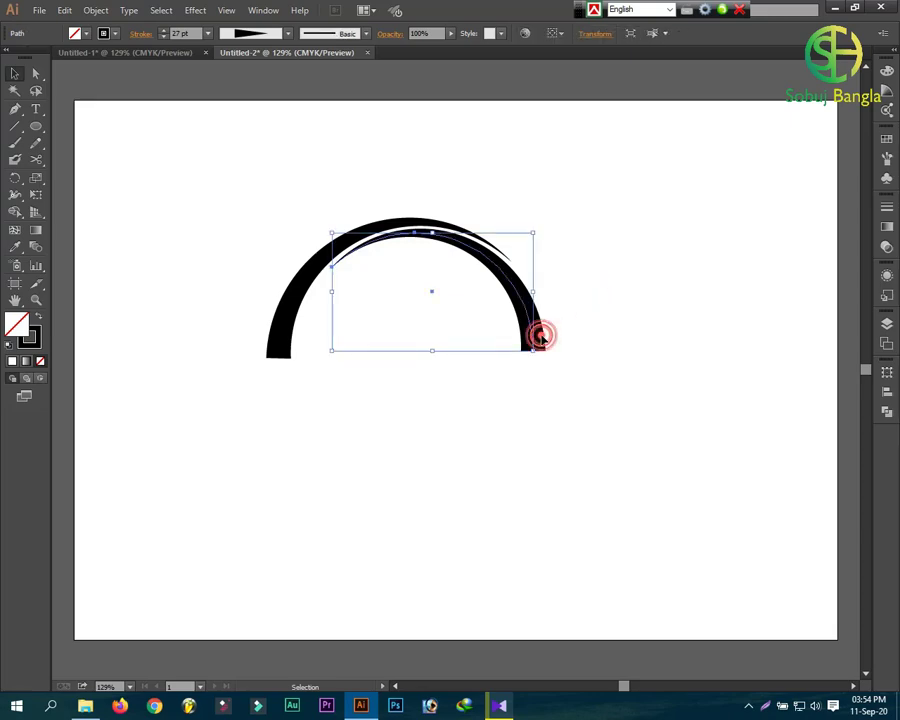
pyautogui.click(85, 33)
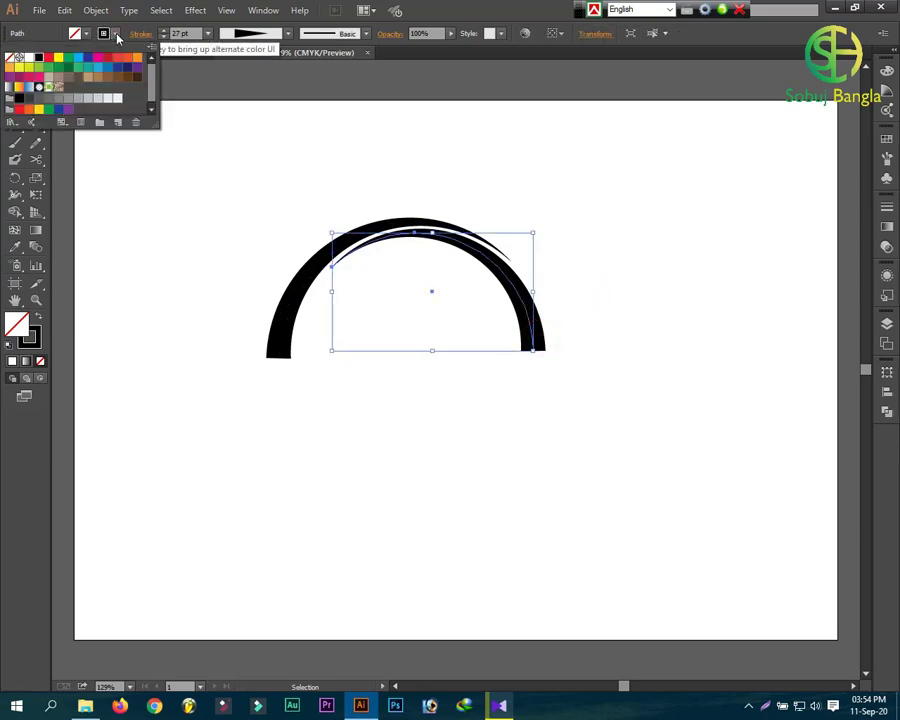
pyautogui.click(71, 104)
pyautogui.click(165, 229)
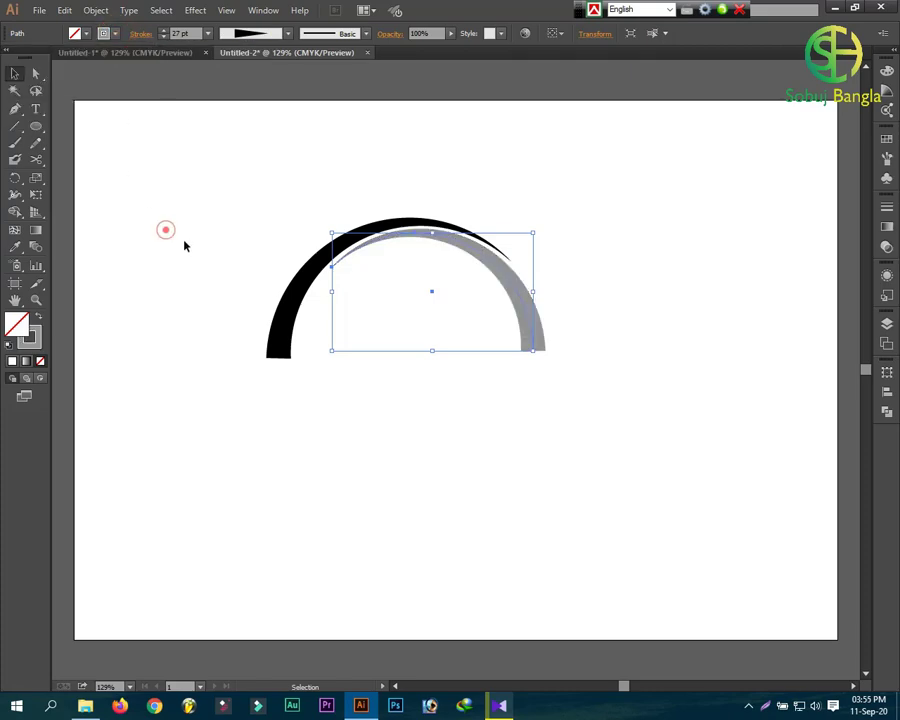
# Give the outer arc a light blue stroke, then select both arcs.
pyautogui.click(289, 305)
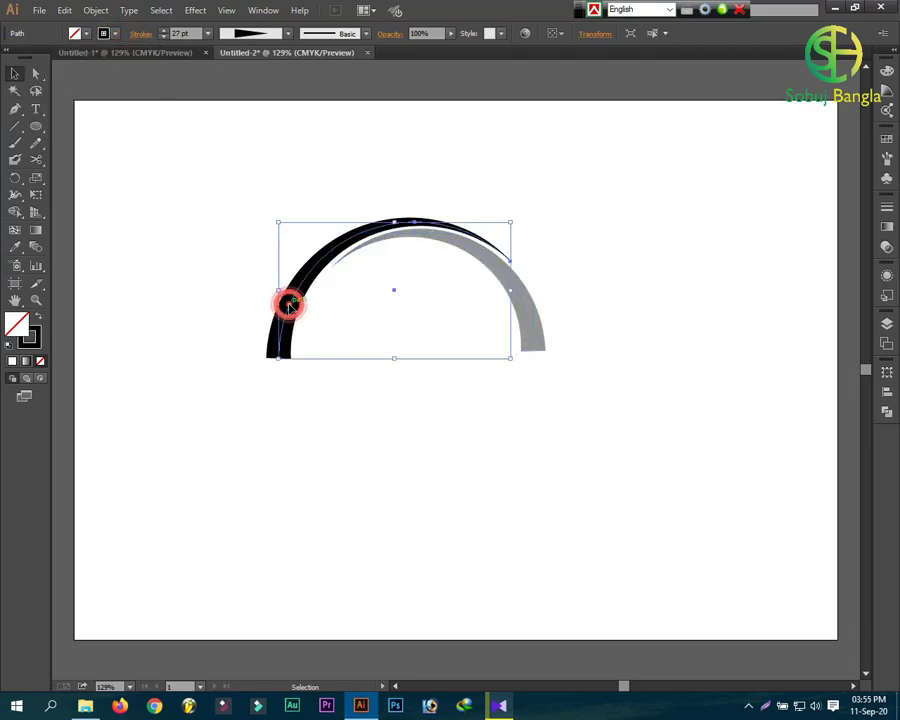
pyautogui.click(115, 33)
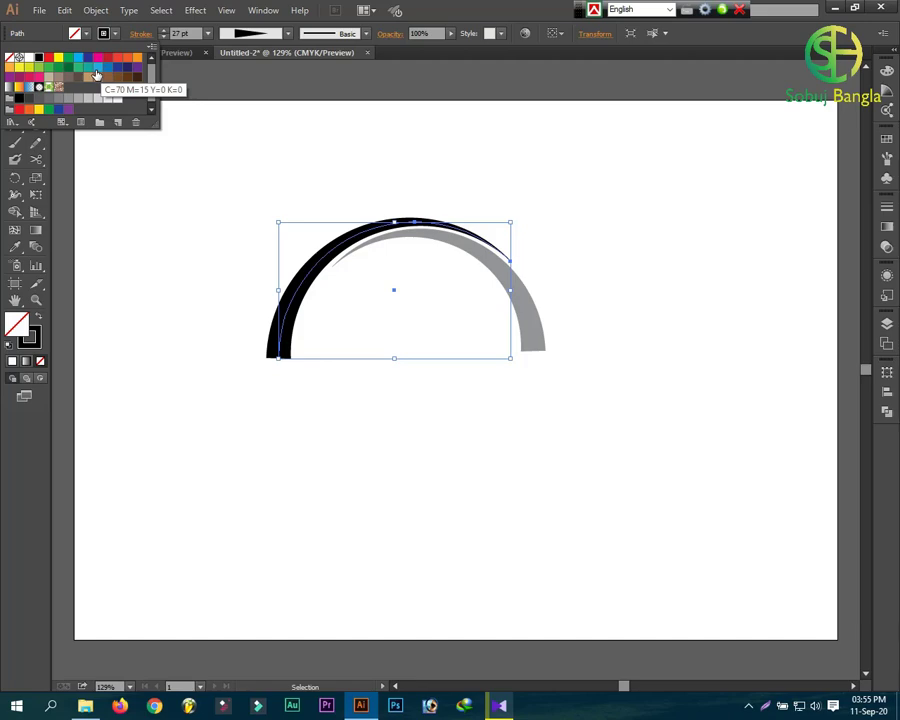
pyautogui.click(96, 75)
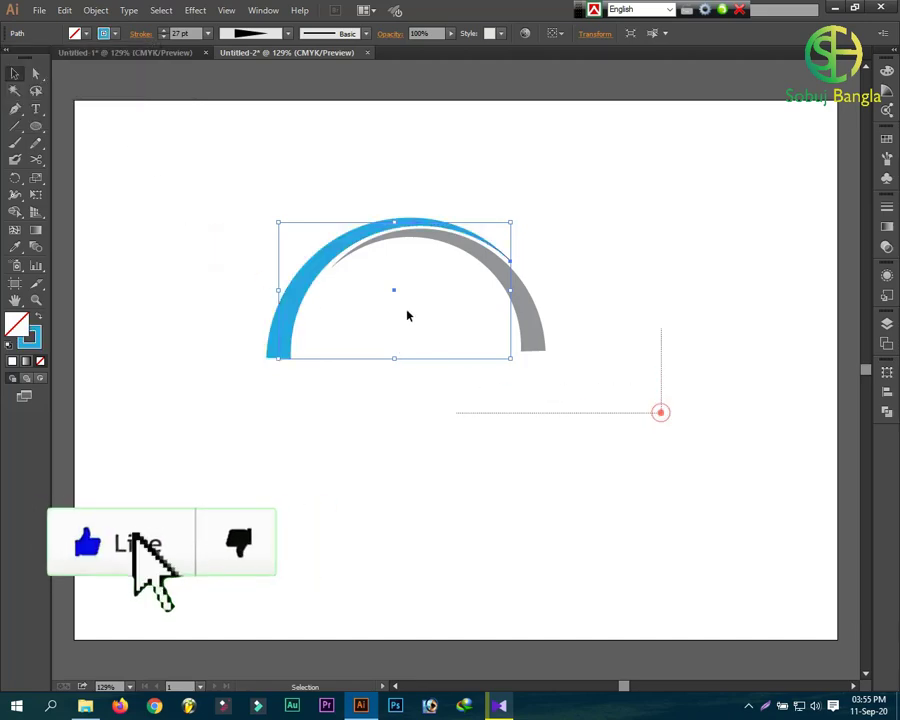
pyautogui.moveTo(407, 316); pyautogui.dragTo(268, 258)
# Reflect a horizontal copy of the arc pair and move it below the original.
pyautogui.rightClick(307, 284)
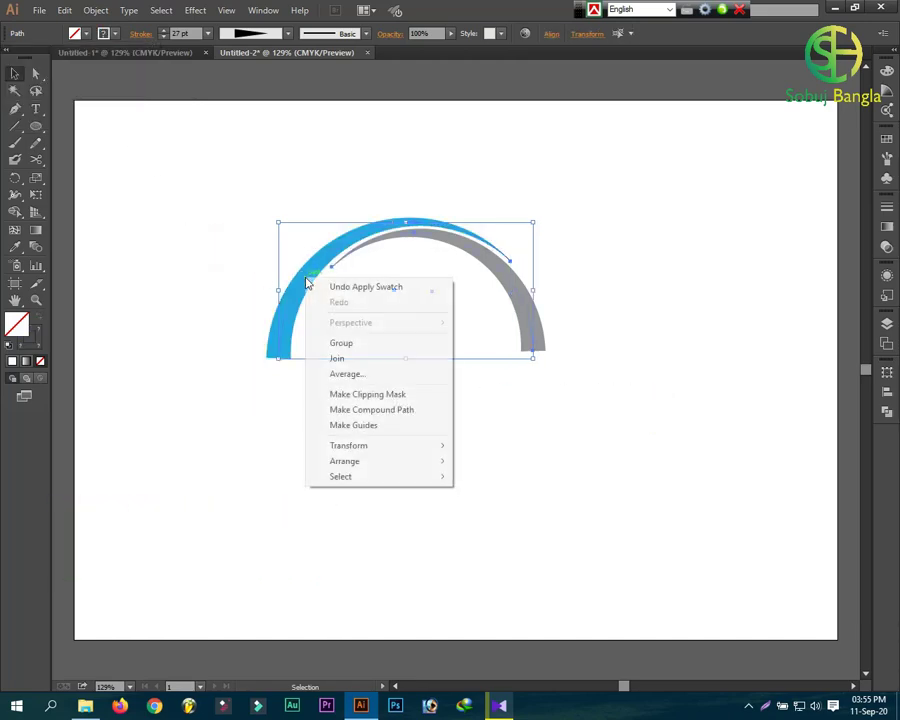
pyautogui.moveTo(349, 445)
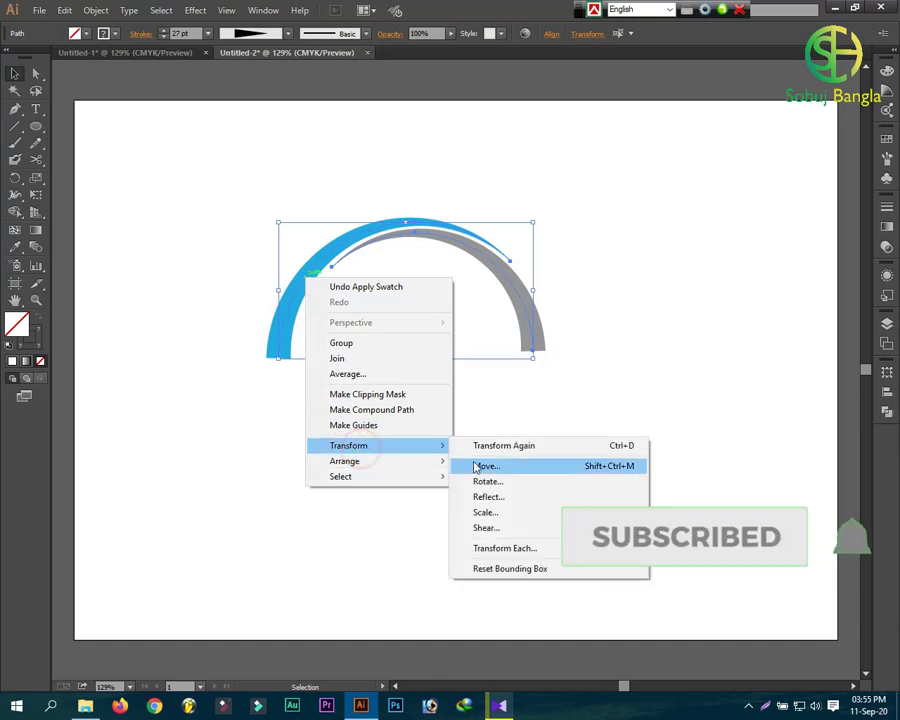
pyautogui.click(506, 497)
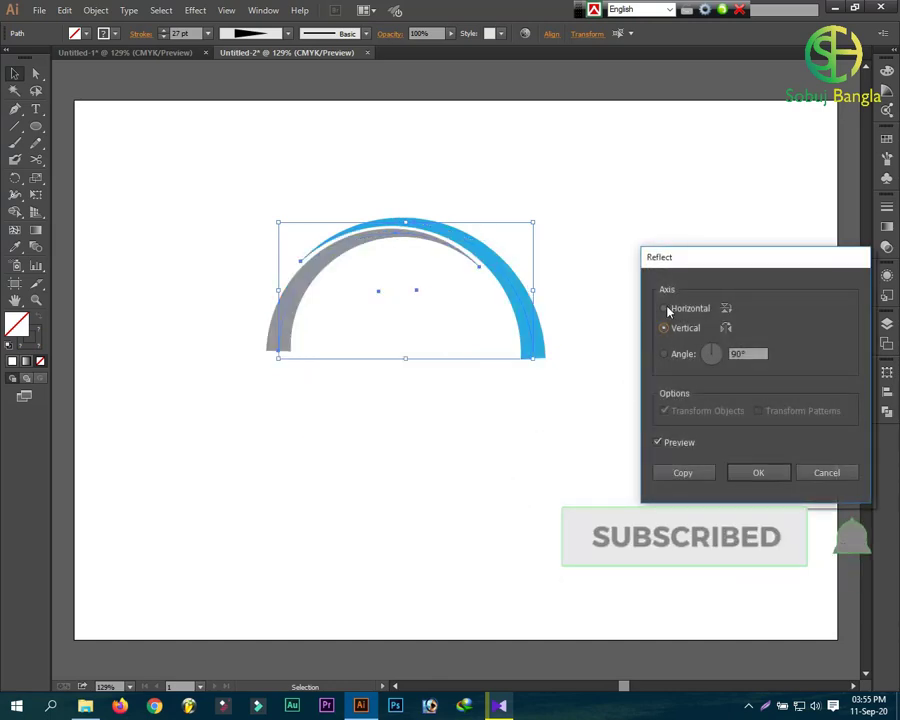
pyautogui.click(665, 309)
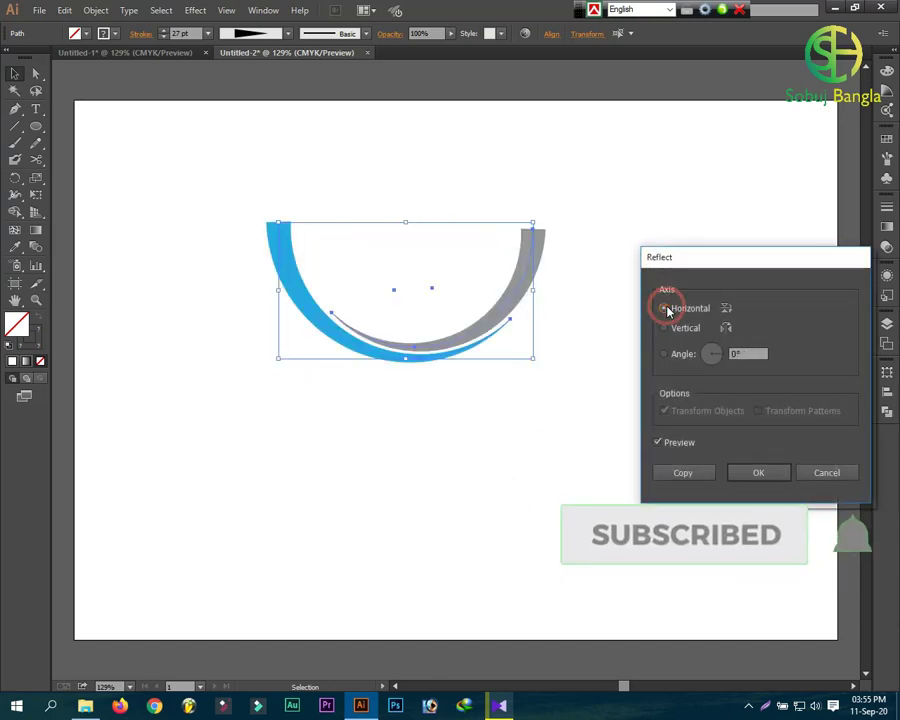
pyautogui.click(681, 474)
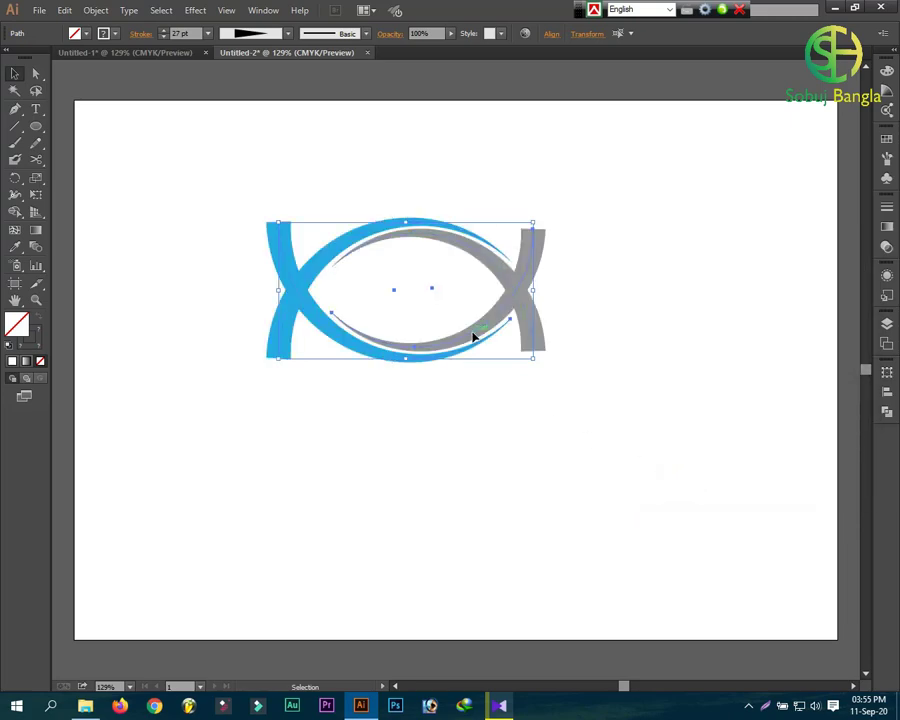
pyautogui.moveTo(474, 337)
pyautogui.mouseDown()
pyautogui.moveTo(474, 484)
pyautogui.moveTo(476, 474)
pyautogui.mouseUp()
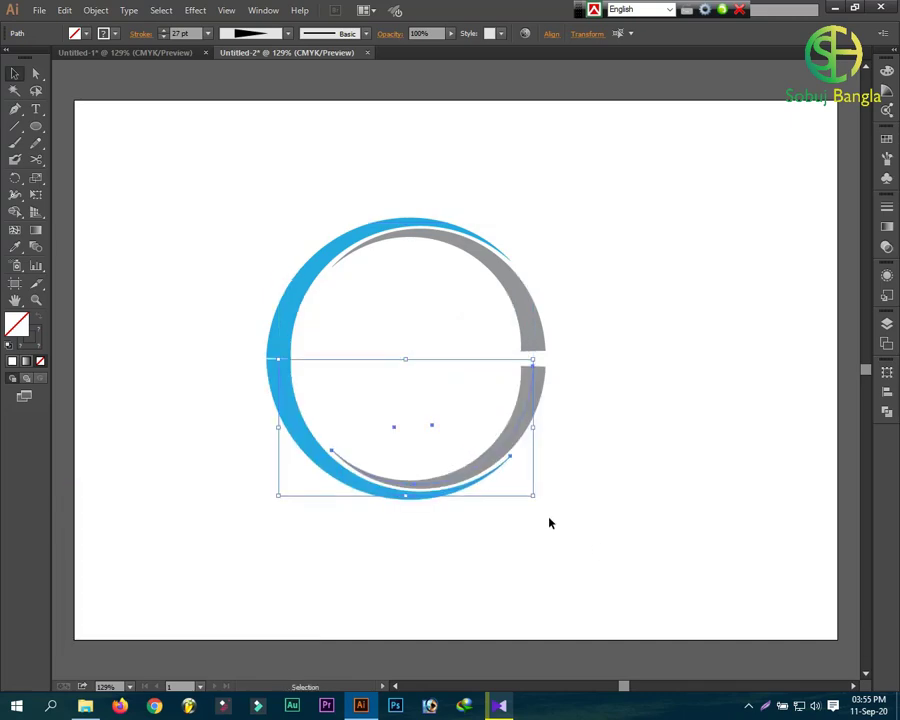
pyautogui.hotkey('shift', 'Down')
# Group the upper and lower arcs into one ring object.
pyautogui.moveTo(621, 562); pyautogui.dragTo(227, 161)
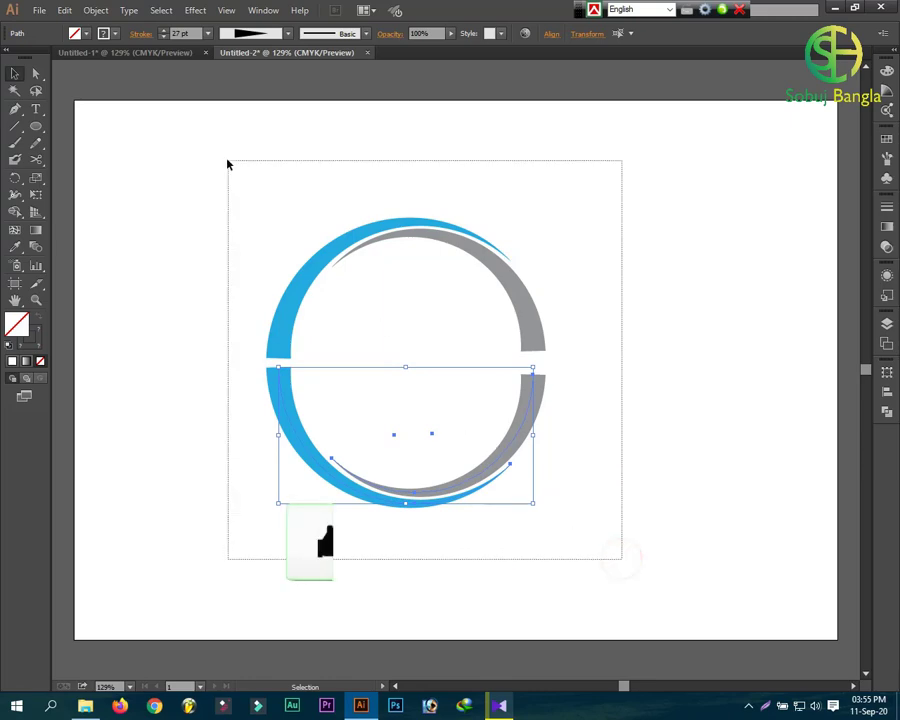
pyautogui.rightClick(442, 300)
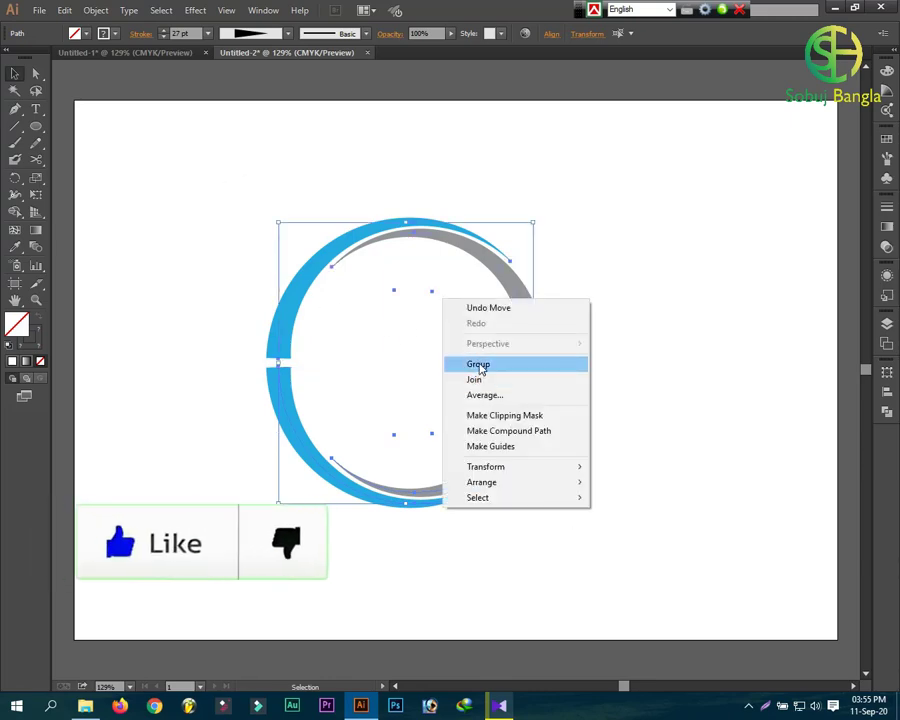
pyautogui.click(478, 364)
pyautogui.click(580, 370)
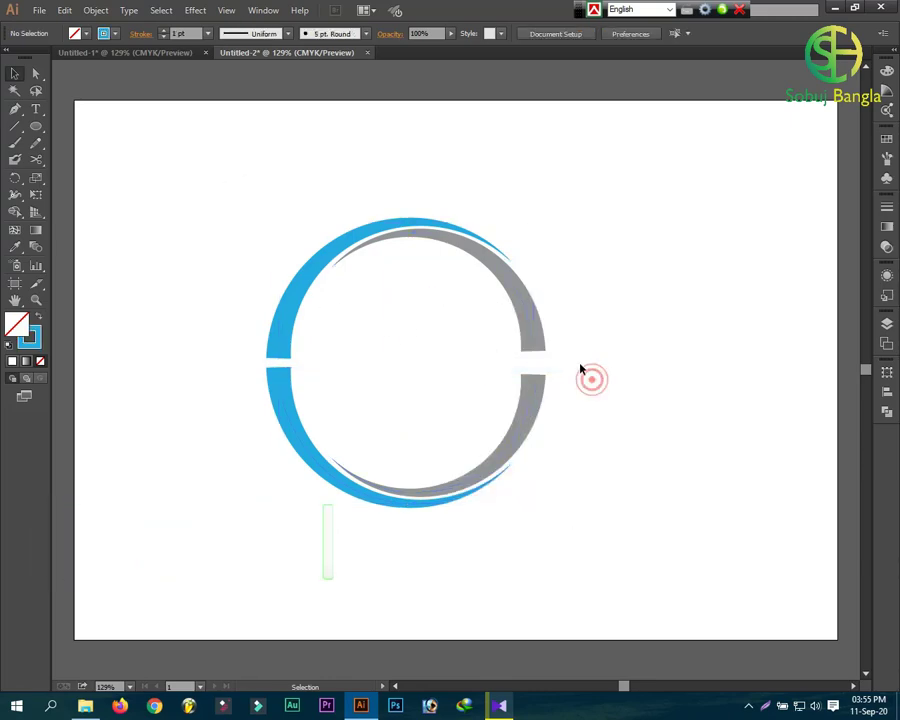
# Add the text 'SBTE' and set it in the Ethnocentric font.
pyautogui.click(35, 109)
pyautogui.write('S')
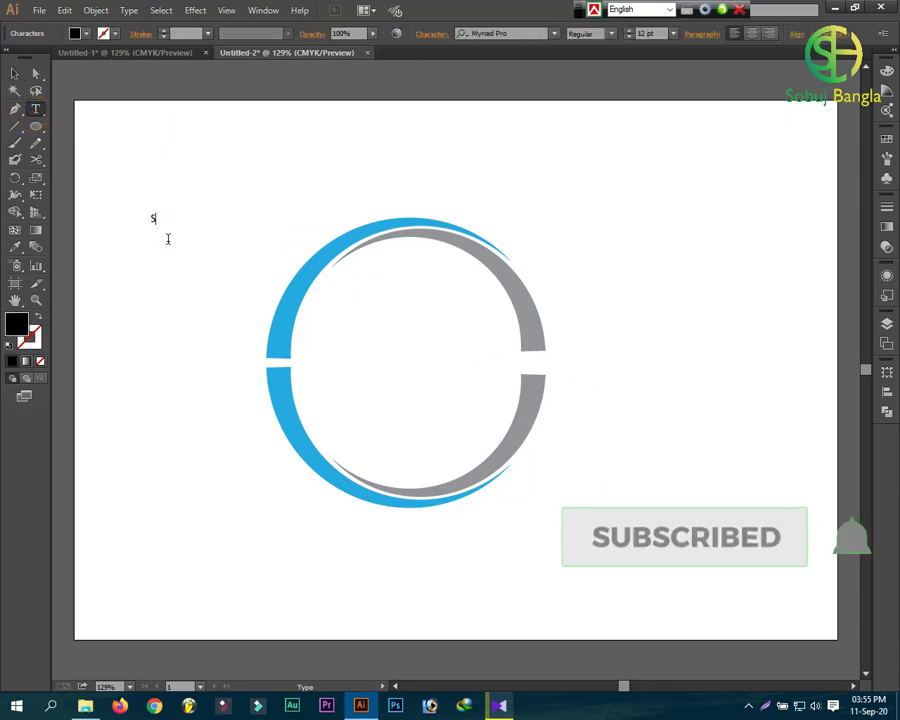
pyautogui.write('BTE')
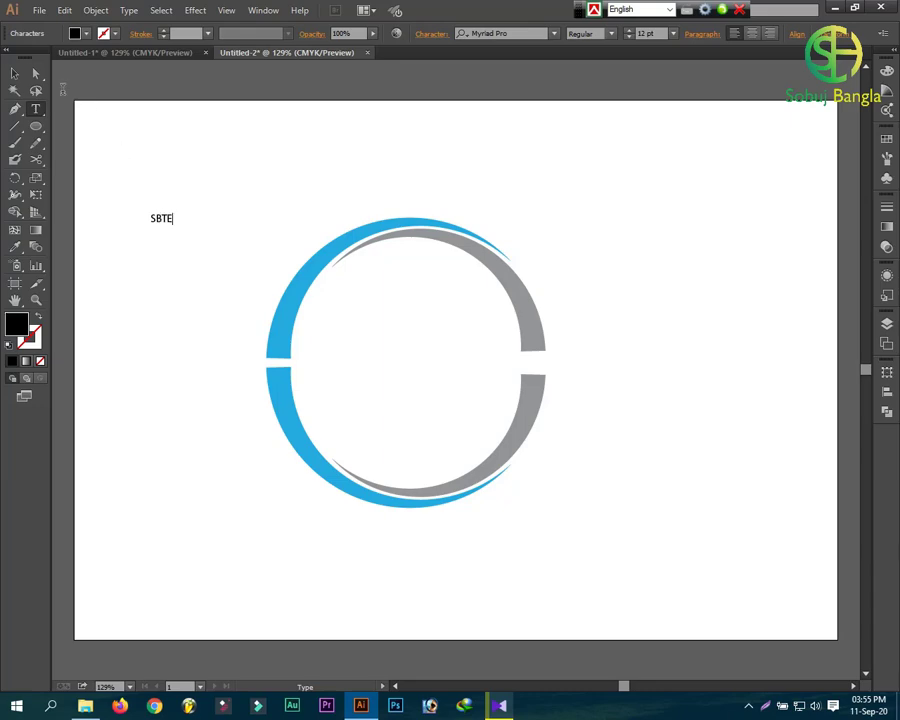
pyautogui.click(16, 74)
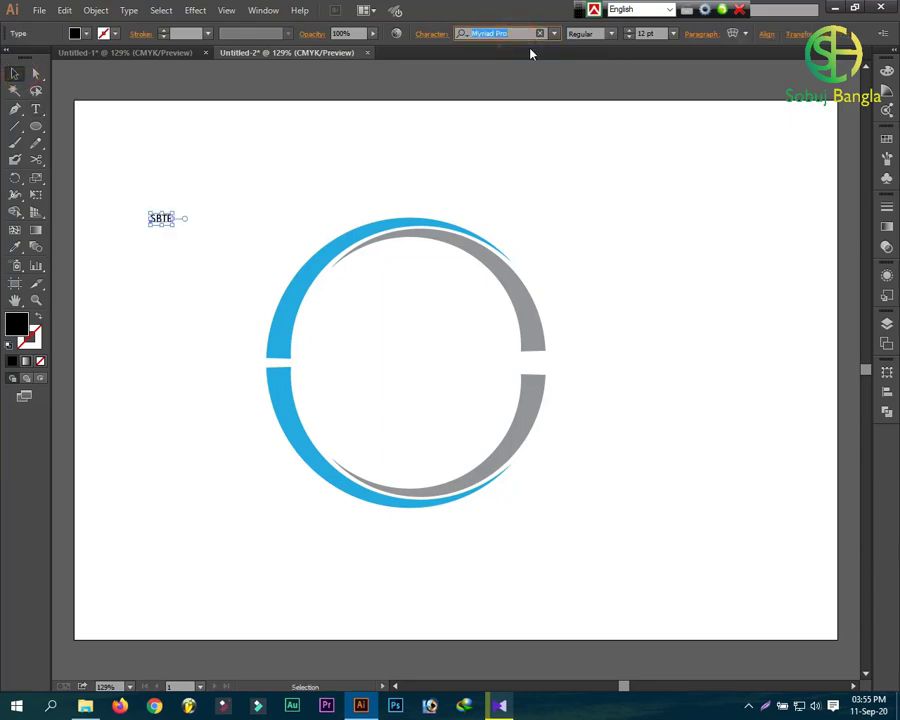
pyautogui.write('eth')
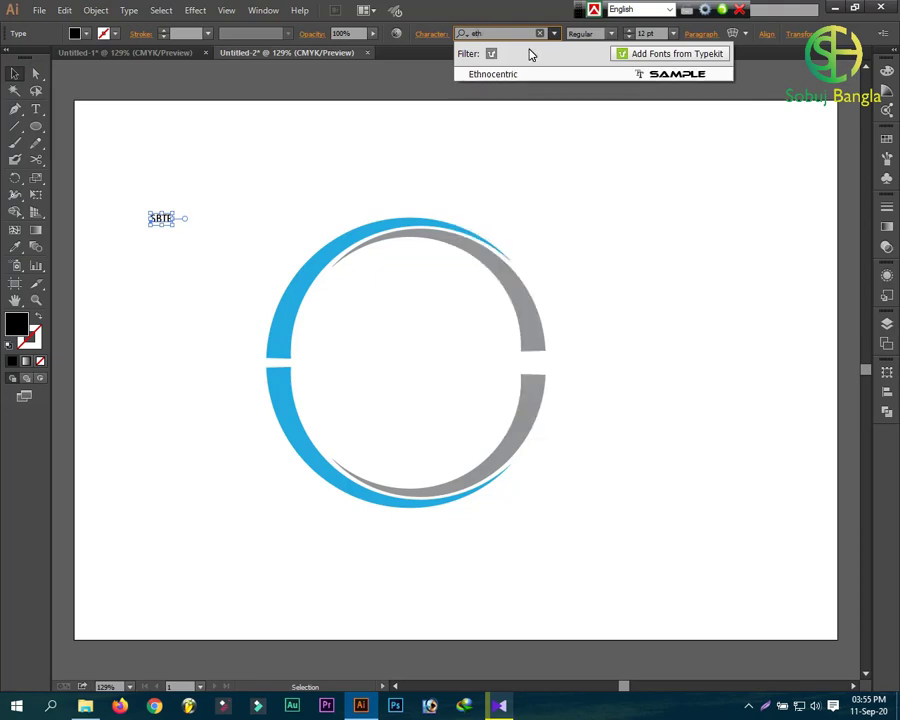
pyautogui.click(520, 75)
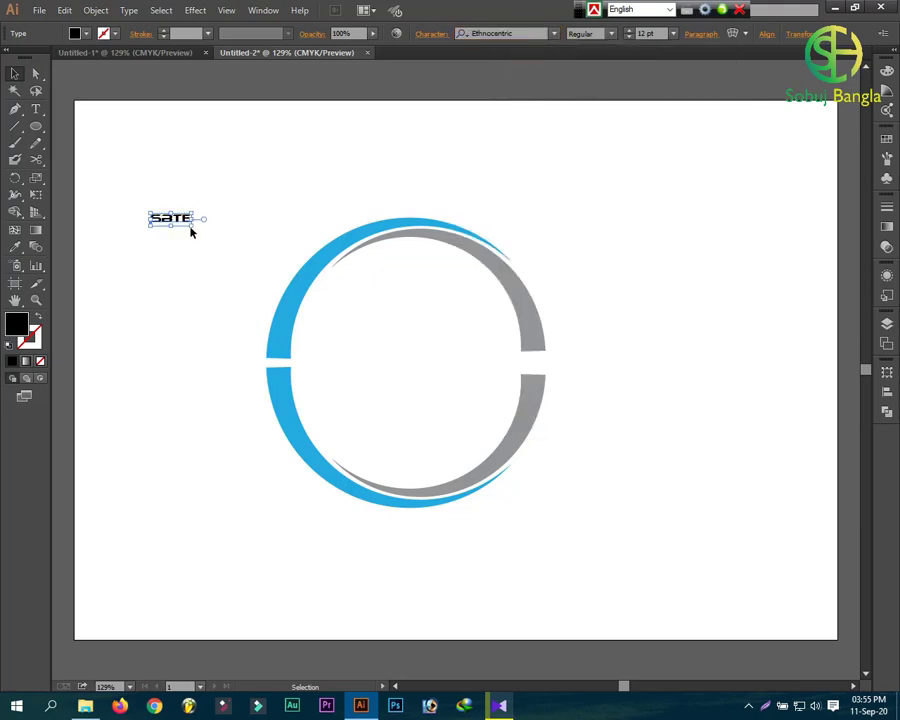
# Enlarge the SBTE text and place it over the ring's top-right edge.
pyautogui.moveTo(193, 228); pyautogui.dragTo(265, 283)
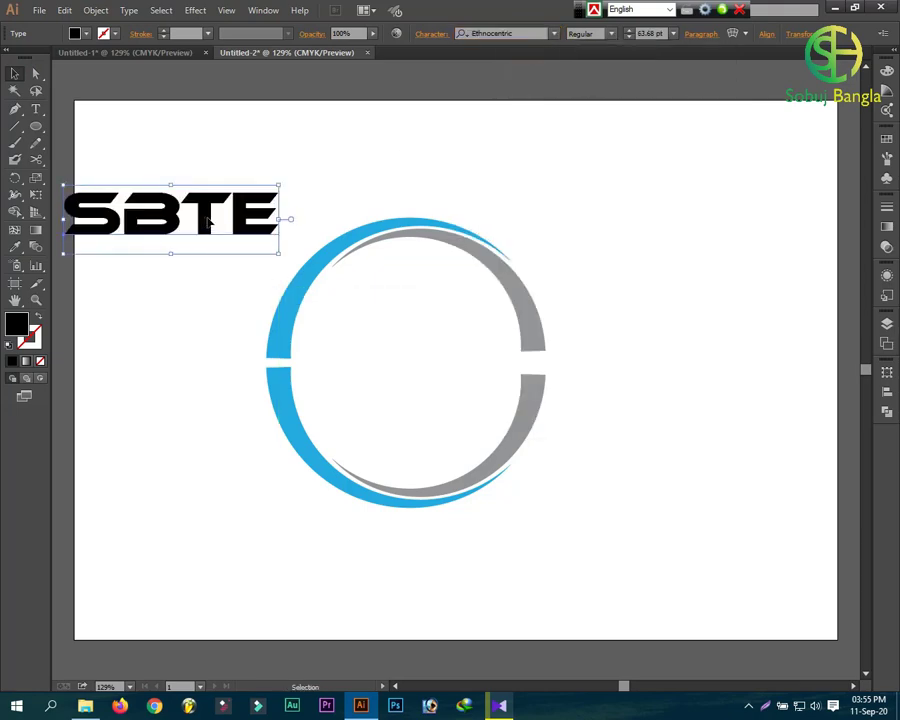
pyautogui.moveTo(207, 222); pyautogui.dragTo(520, 180)
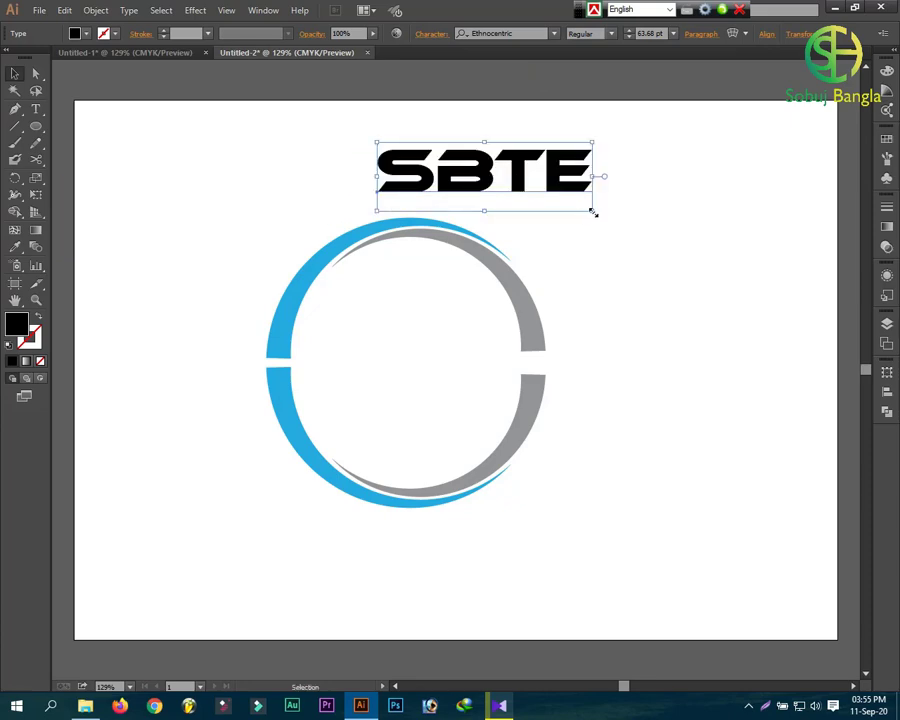
pyautogui.moveTo(594, 213); pyautogui.dragTo(644, 226)
pyautogui.moveTo(534, 187); pyautogui.dragTo(662, 238)
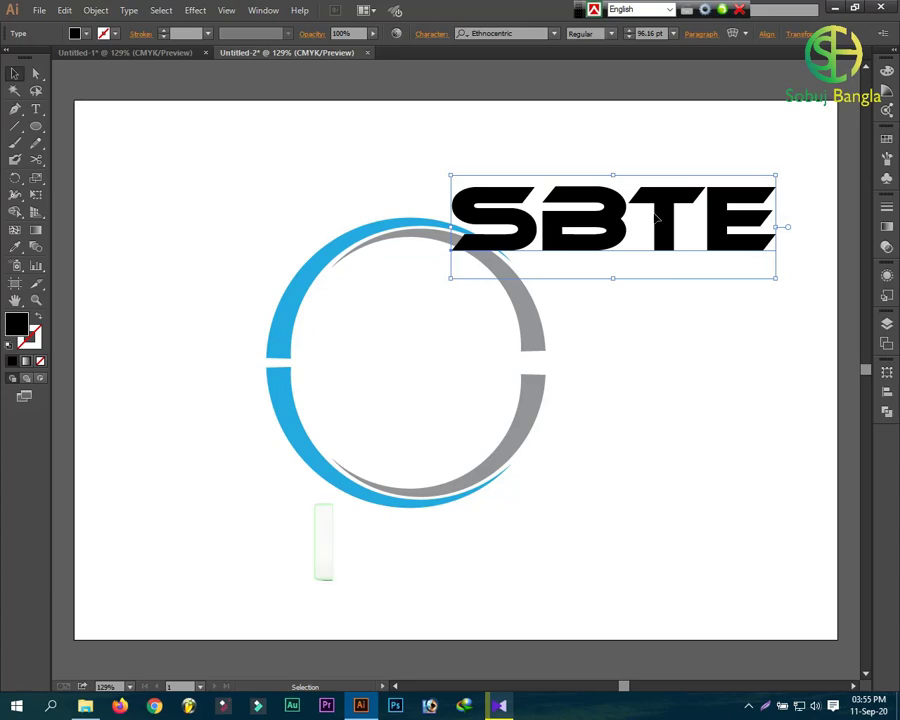
# Convert the SBTE text to outlines and ungroup the letters.
pyautogui.rightClick(668, 216)
pyautogui.click(736, 311)
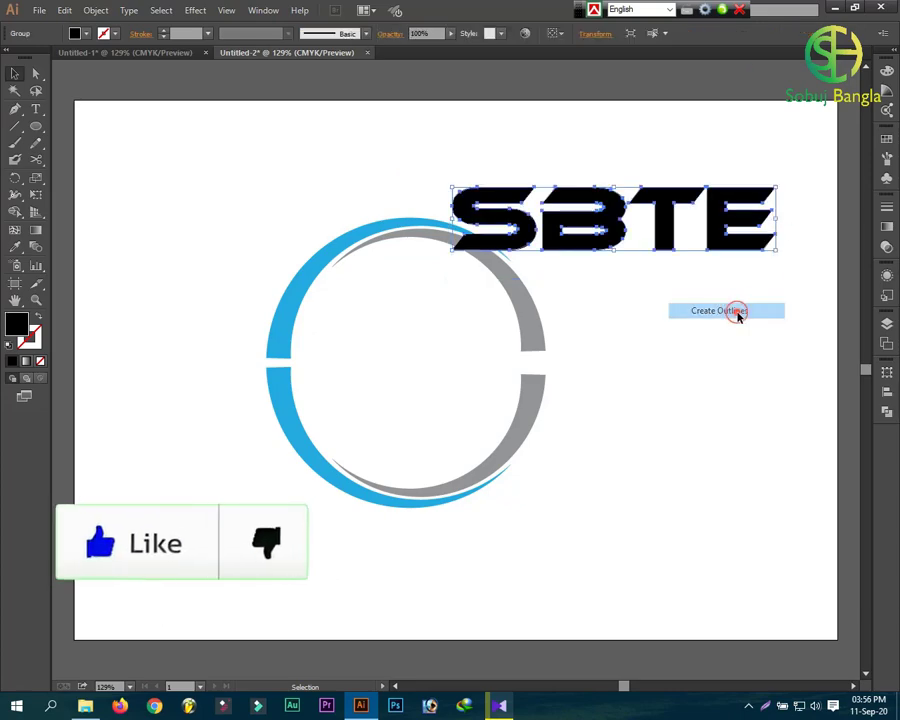
pyautogui.click(36, 75)
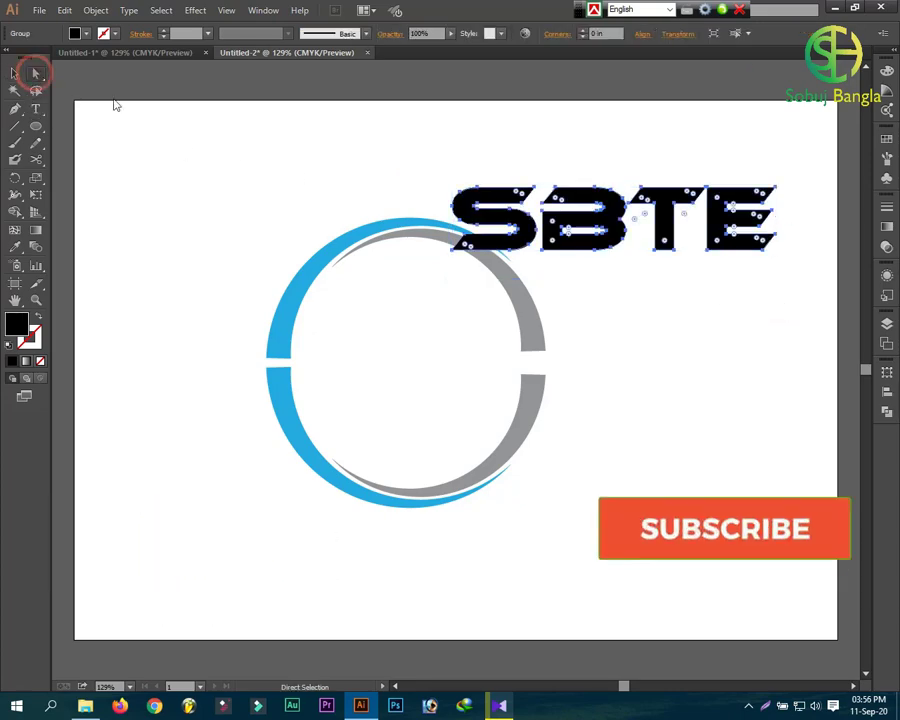
pyautogui.click(14, 73)
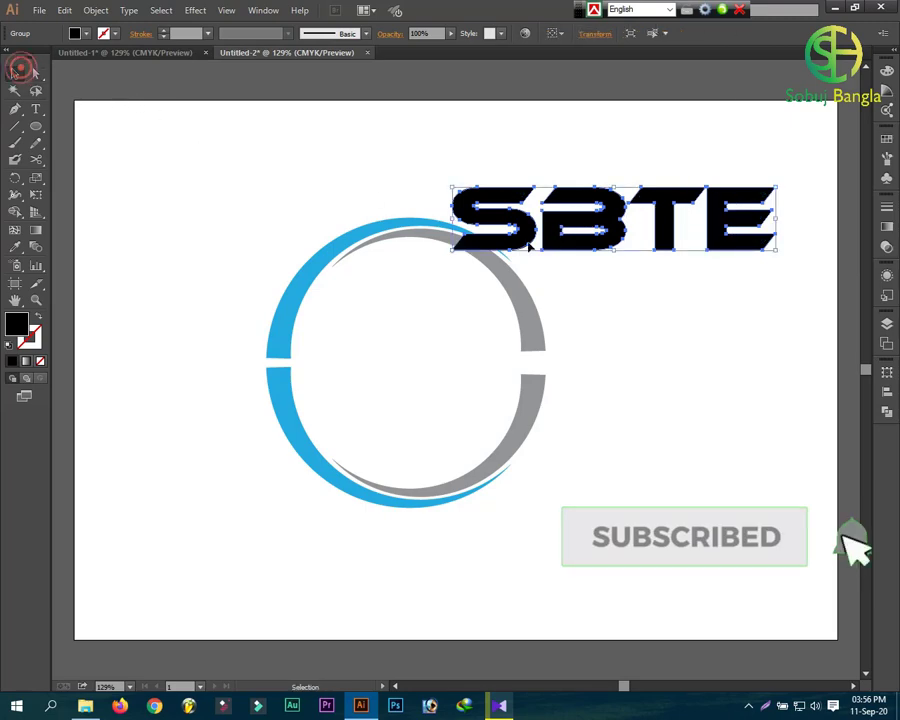
pyautogui.rightClick(607, 221)
pyautogui.click(648, 299)
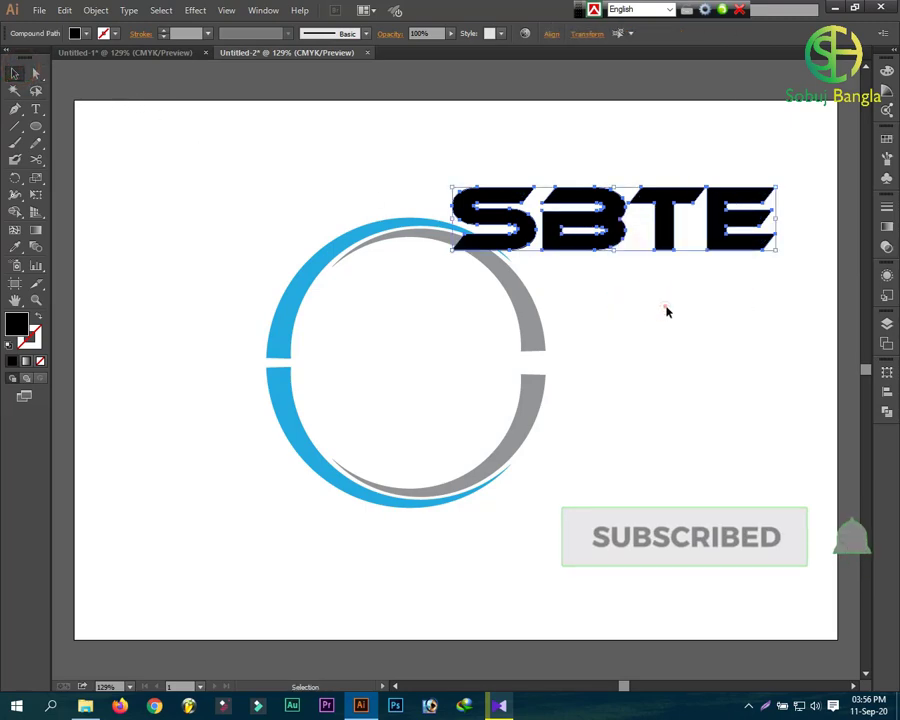
pyautogui.click(212, 103)
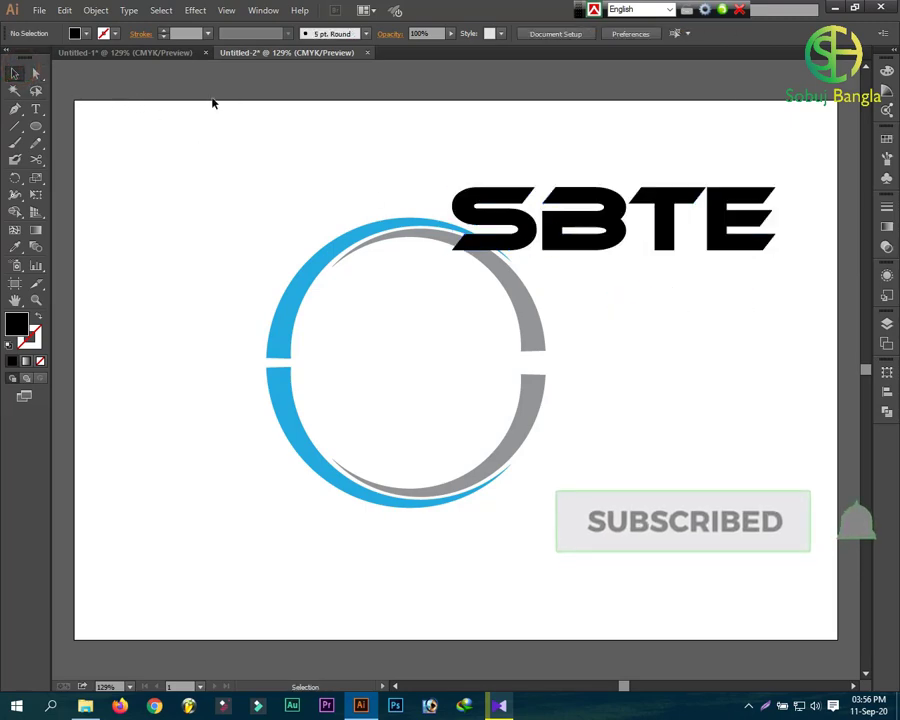
# Zoom to 400% and draw a rectangle bridging the tops of the T and E.
pyautogui.click(37, 130)
pyautogui.click(72, 125)
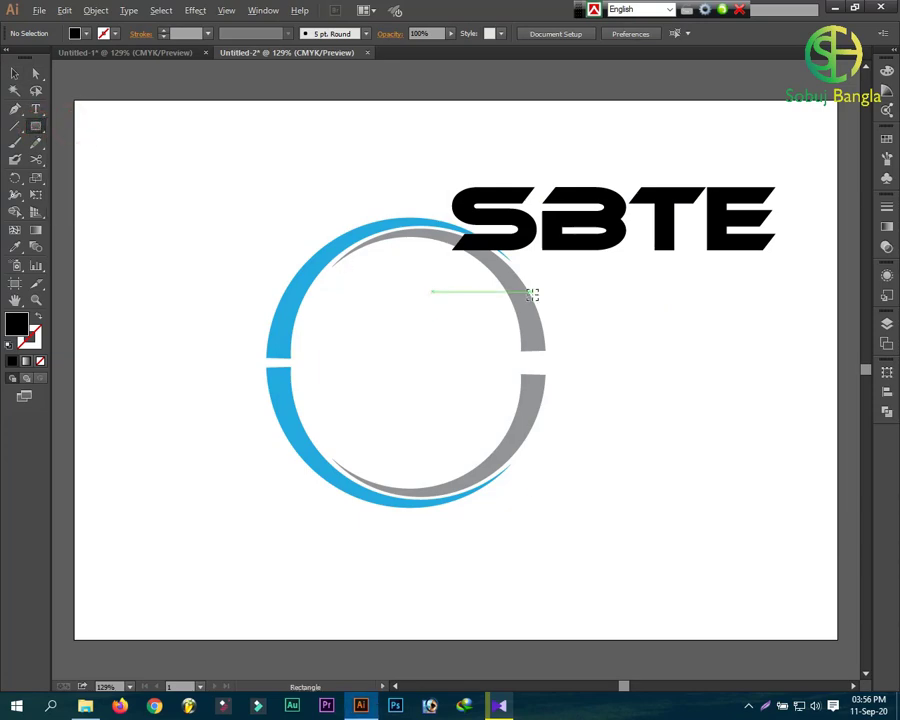
pyautogui.keyDown('alt'); pyautogui.scroll(2, 531, 294); pyautogui.keyUp('alt')
pyautogui.keyDown('alt'); pyautogui.scroll(2, 531, 294); pyautogui.keyUp('alt')
pyautogui.hscroll(-3, 730, 340)
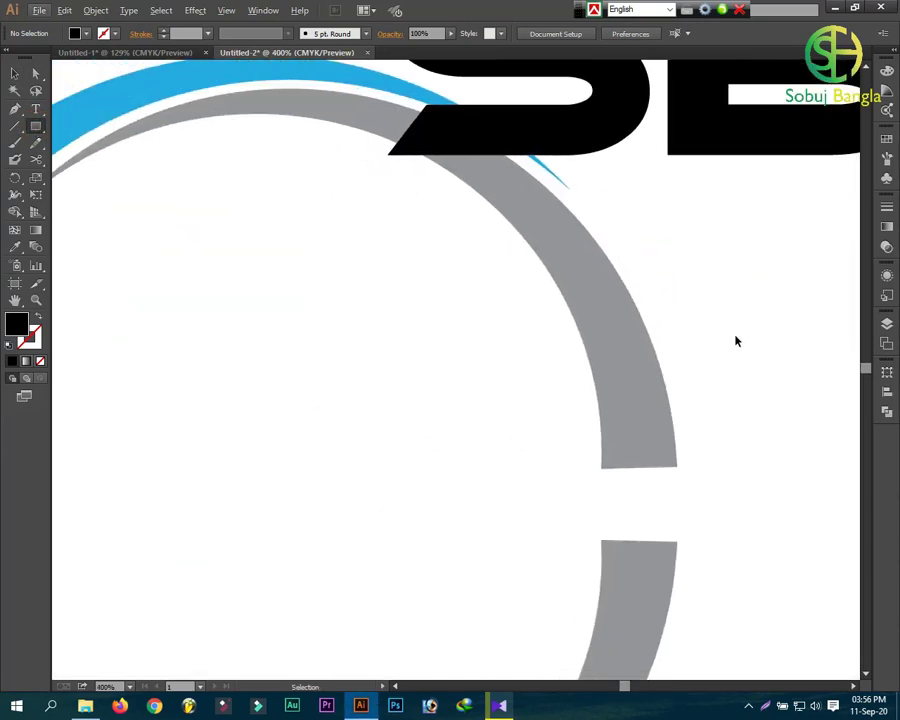
pyautogui.hscroll(5, 733, 339)
pyautogui.scroll(4, 738, 341)
pyautogui.hscroll(3, 741, 343)
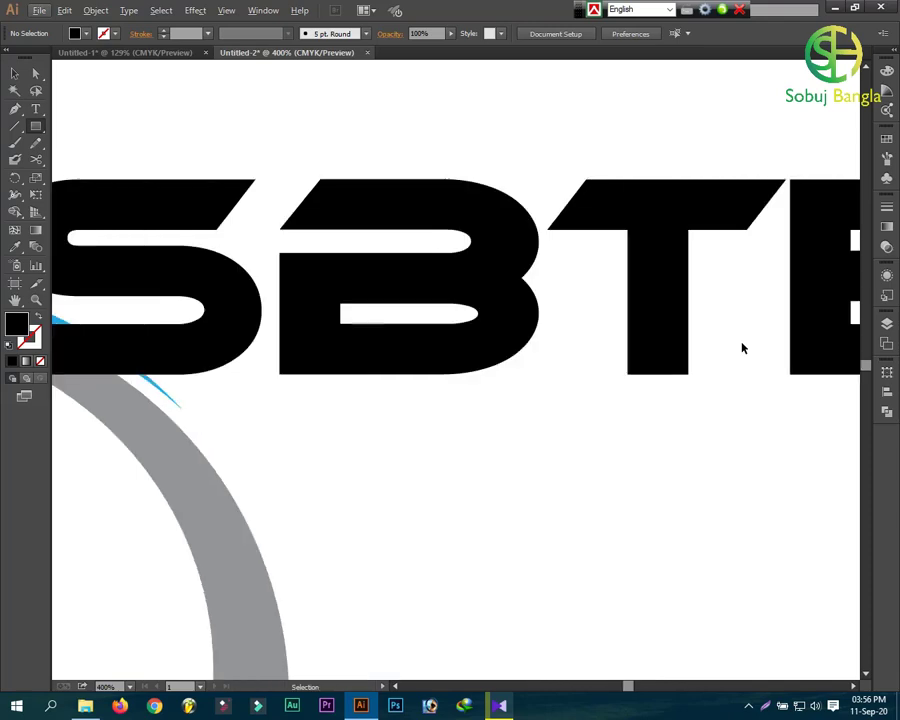
pyautogui.hscroll(2, 744, 348)
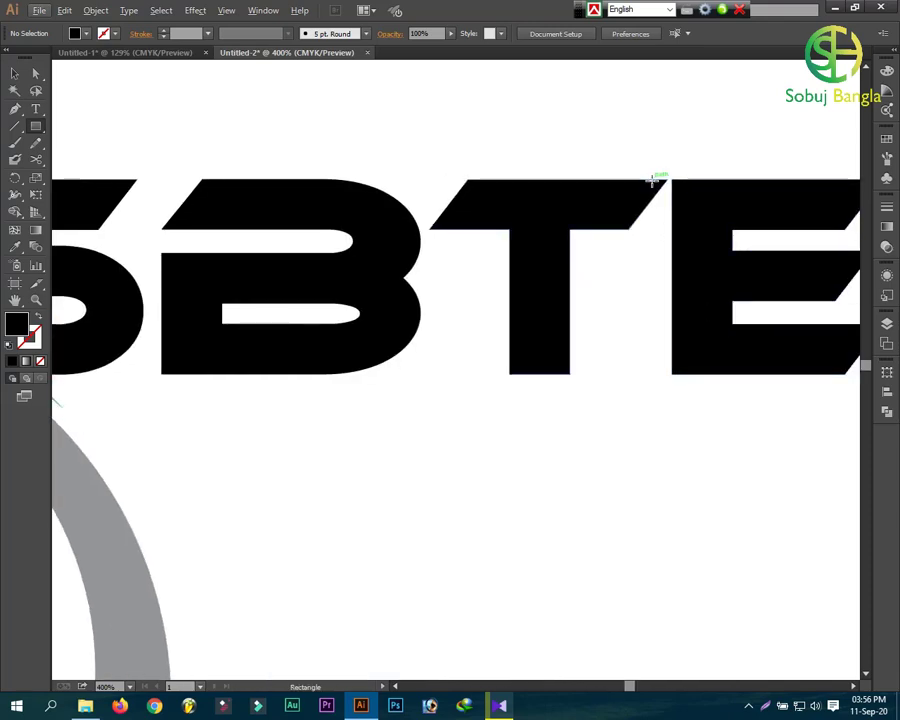
pyautogui.moveTo(614, 180)
pyautogui.mouseDown()
pyautogui.moveTo(650, 202)
pyautogui.moveTo(777, 229)
pyautogui.mouseUp()
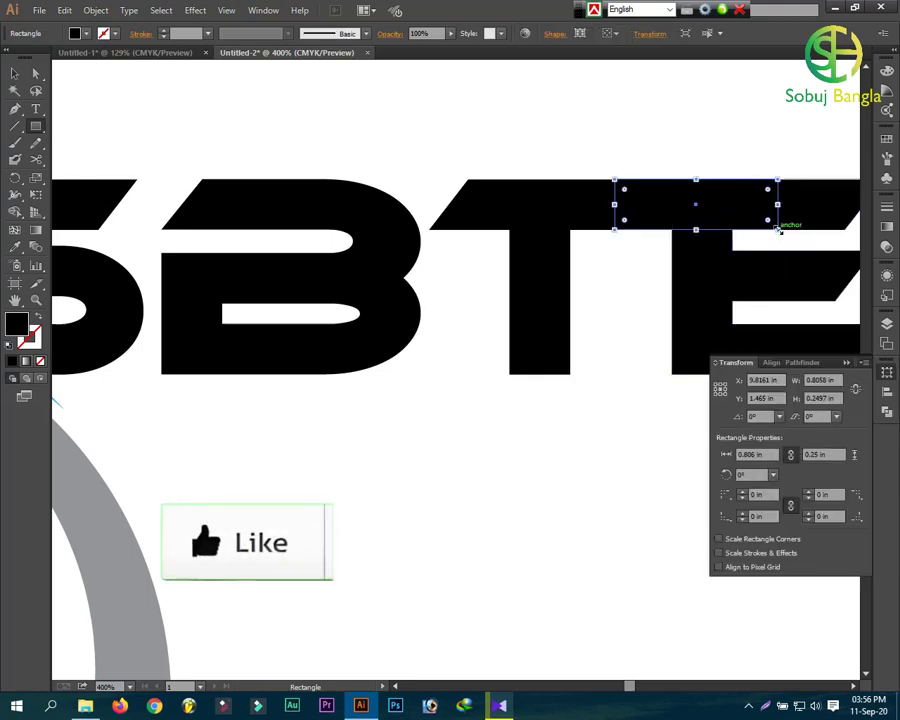
pyautogui.click(15, 74)
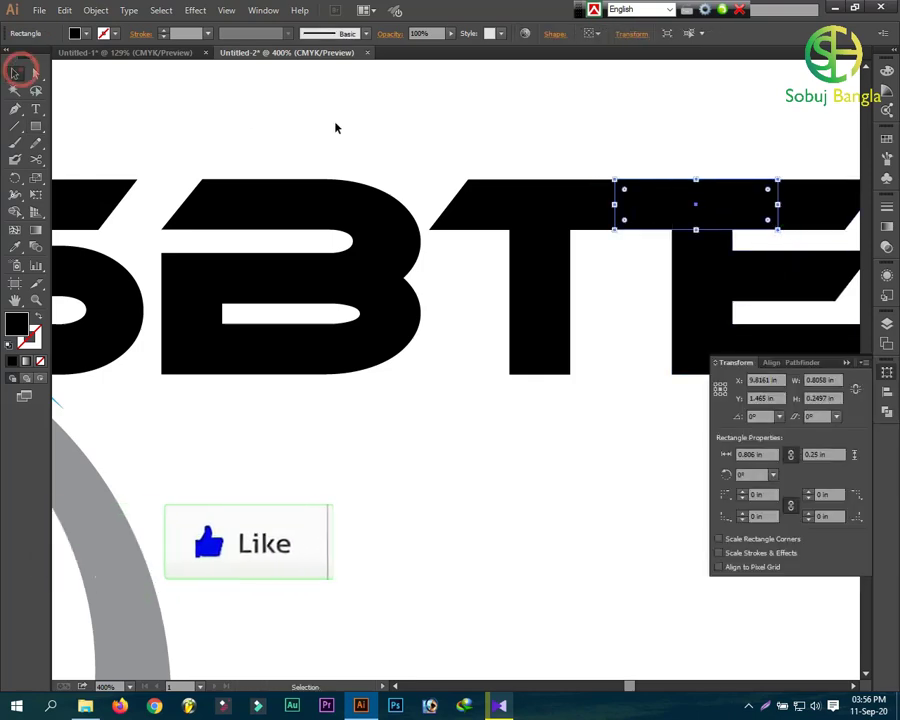
pyautogui.click(395, 120)
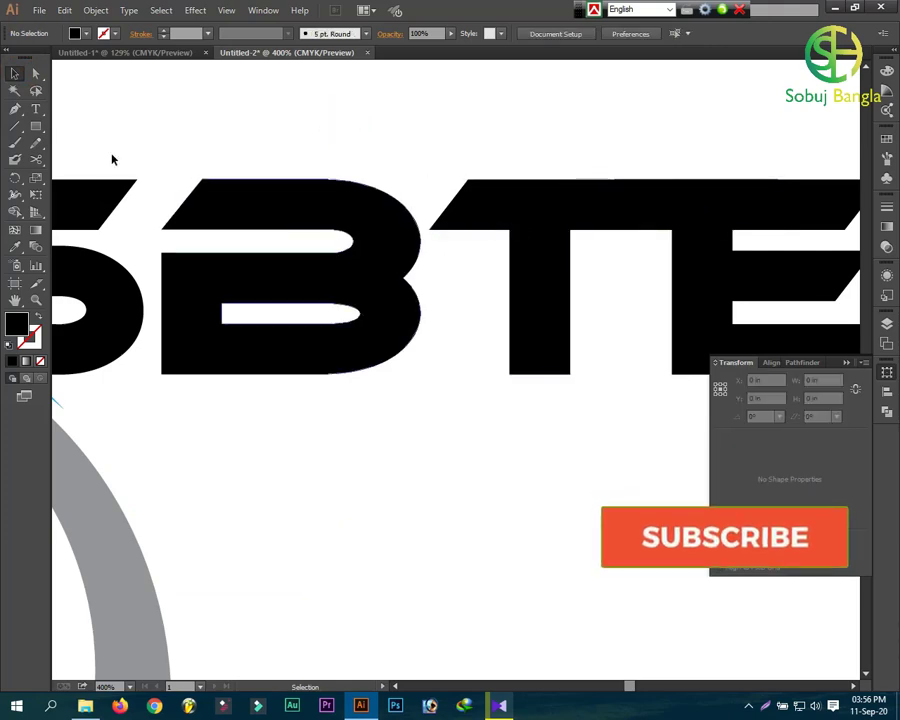
pyautogui.click(37, 127)
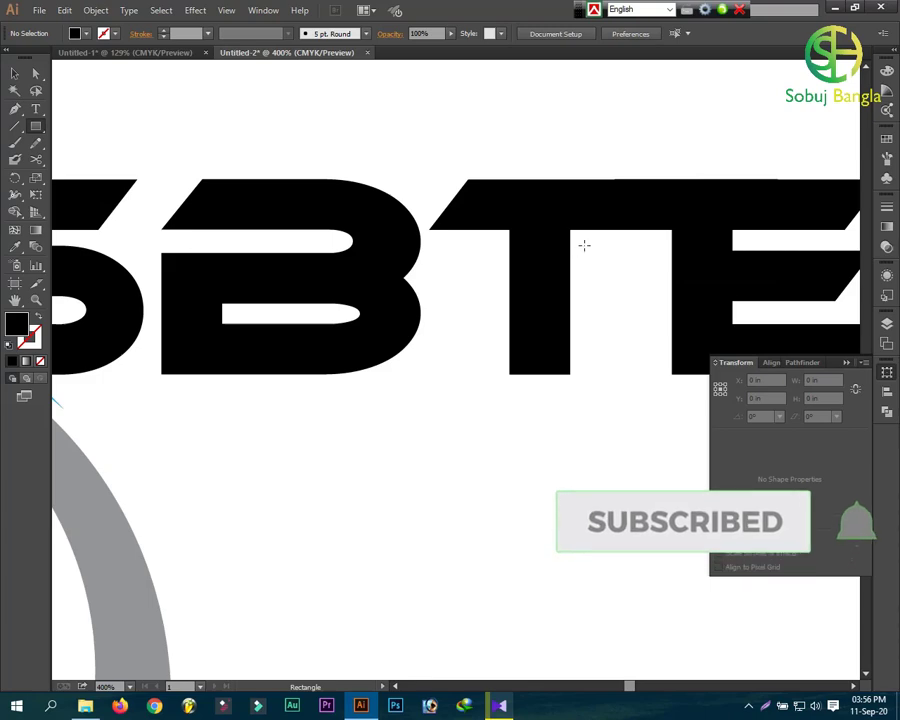
# Draw a thin bar, rotate it about 46 degrees and fill it green.
pyautogui.moveTo(584, 247); pyautogui.dragTo(487, 256)
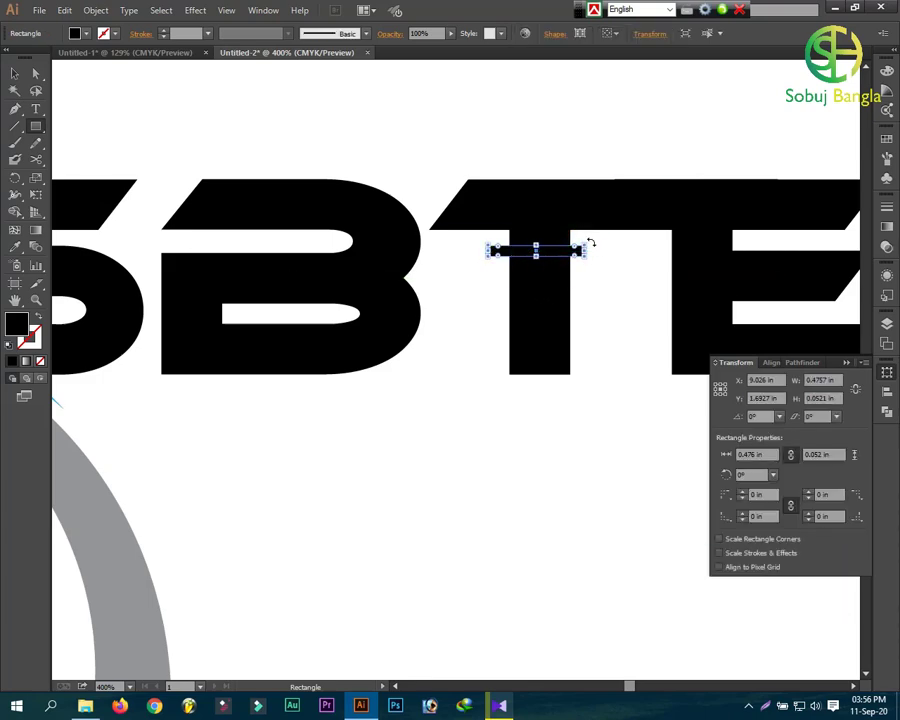
pyautogui.moveTo(591, 242); pyautogui.dragTo(574, 206)
pyautogui.click(85, 33)
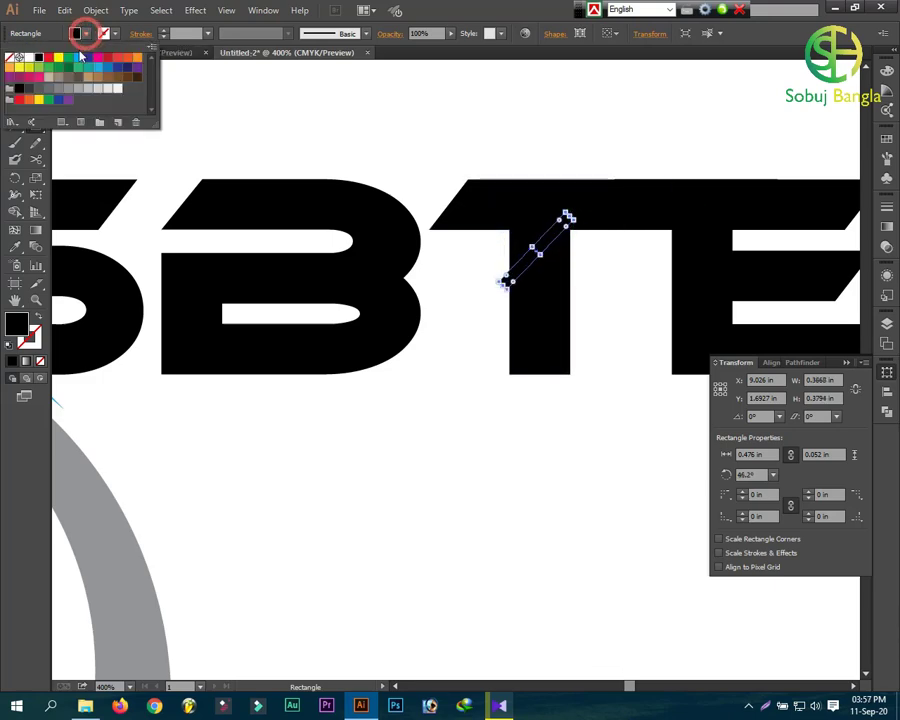
pyautogui.click(70, 60)
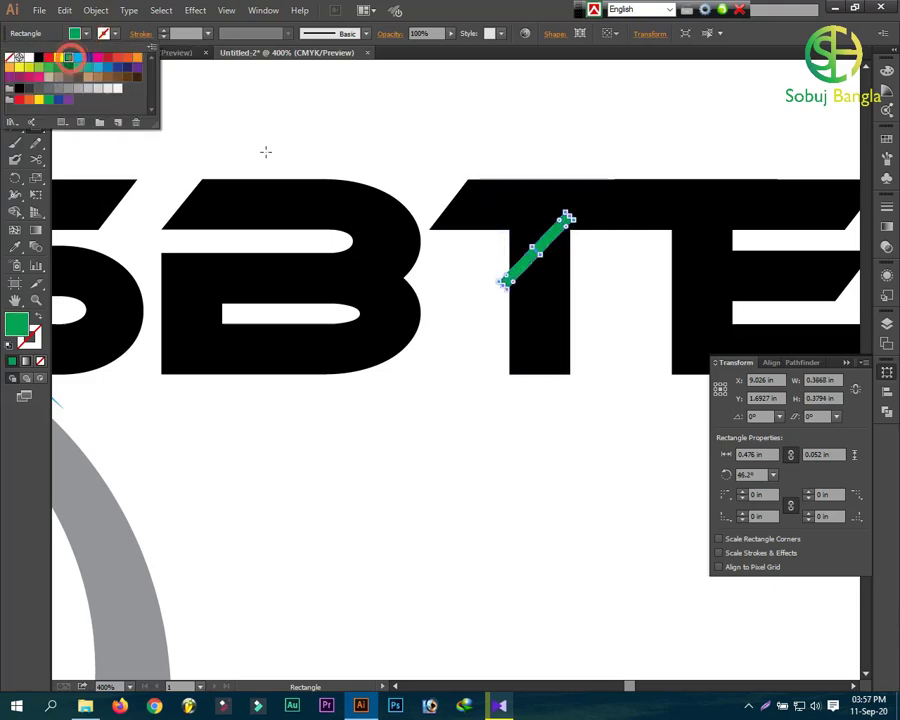
pyautogui.click(207, 124)
# Move the green bar down across the T stem, then select the T with it.
pyautogui.click(16, 74)
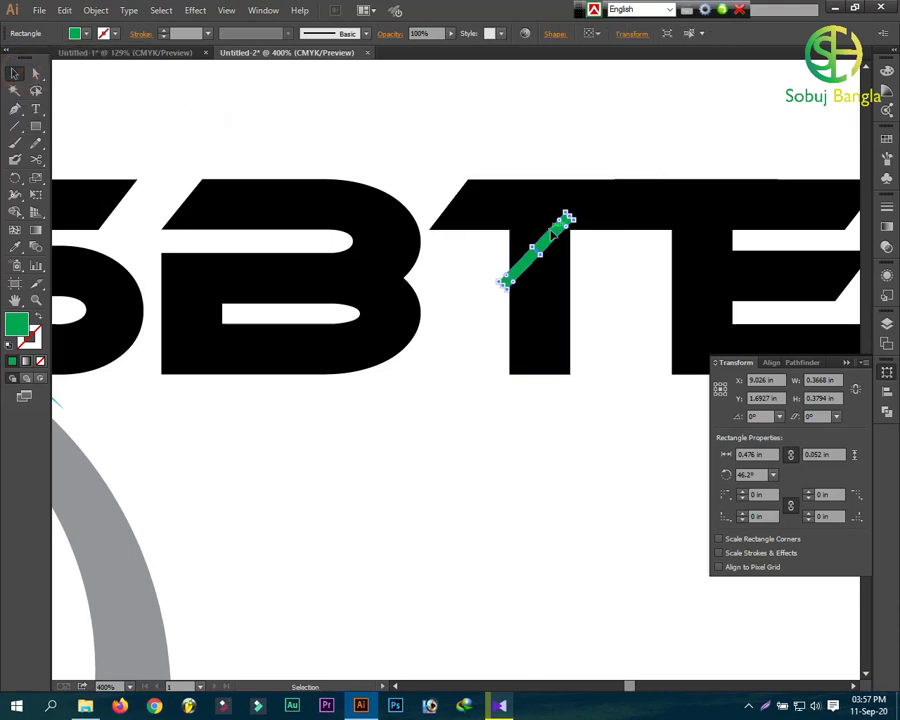
pyautogui.moveTo(551, 236)
pyautogui.mouseDown()
pyautogui.moveTo(558, 272)
pyautogui.moveTo(576, 245)
pyautogui.moveTo(552, 292)
pyautogui.mouseUp()
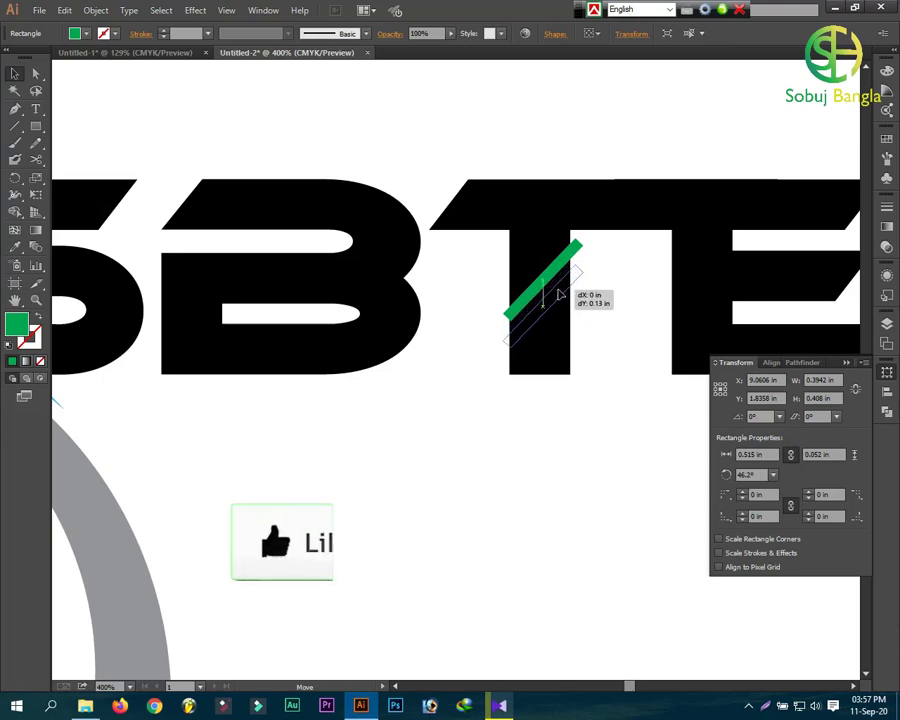
pyautogui.moveTo(557, 292); pyautogui.dragTo(558, 293)
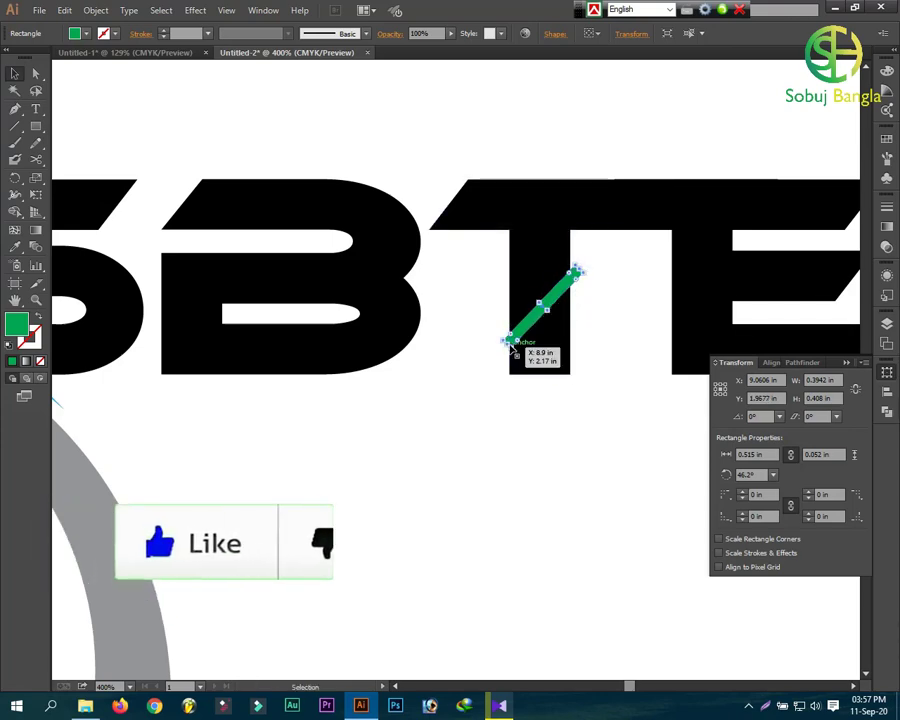
pyautogui.moveTo(510, 342); pyautogui.dragTo(500, 349)
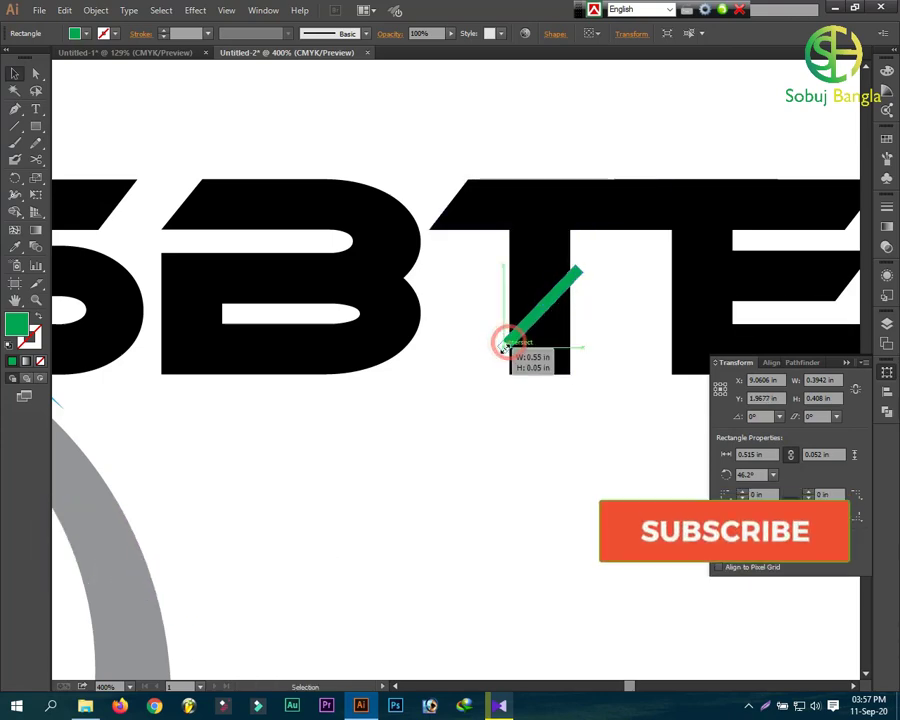
pyautogui.click(560, 390)
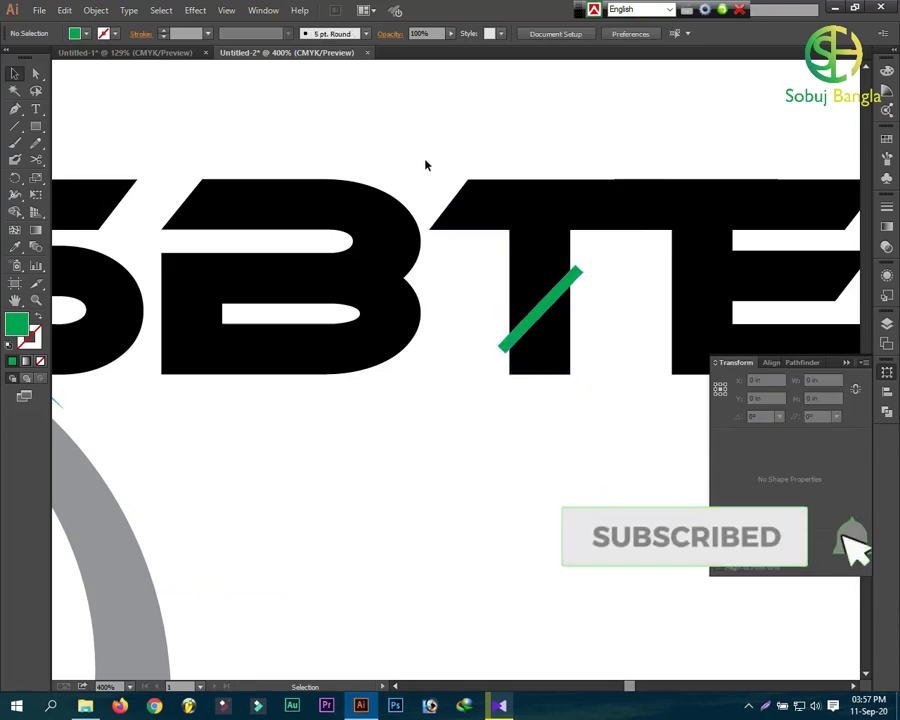
pyautogui.moveTo(422, 155); pyautogui.dragTo(567, 367)
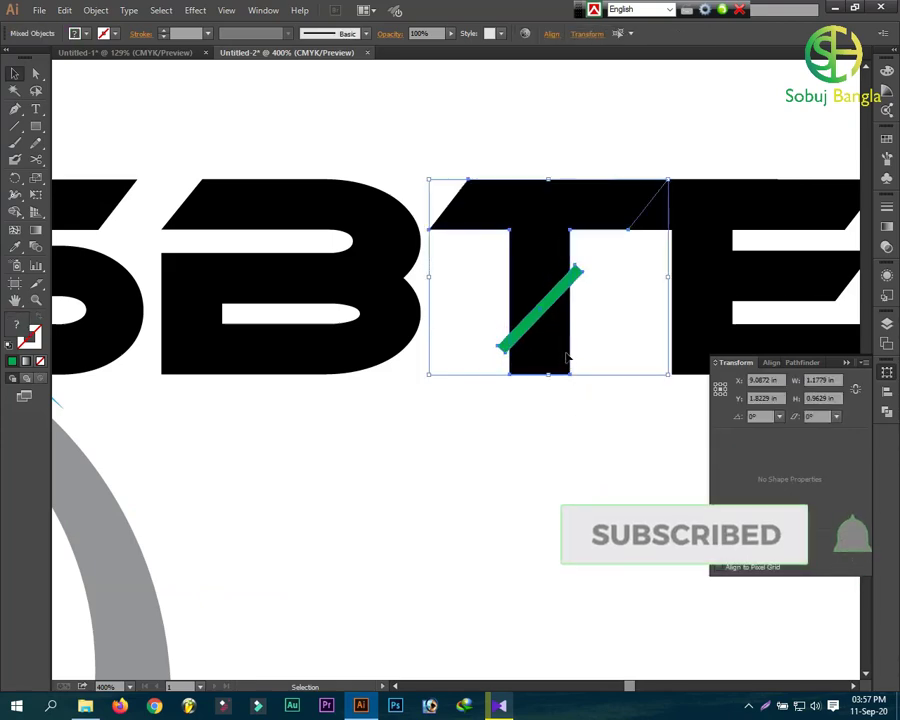
# Cut the diagonal slash region out of the T's stem with Shape Builder.
pyautogui.click(15, 212)
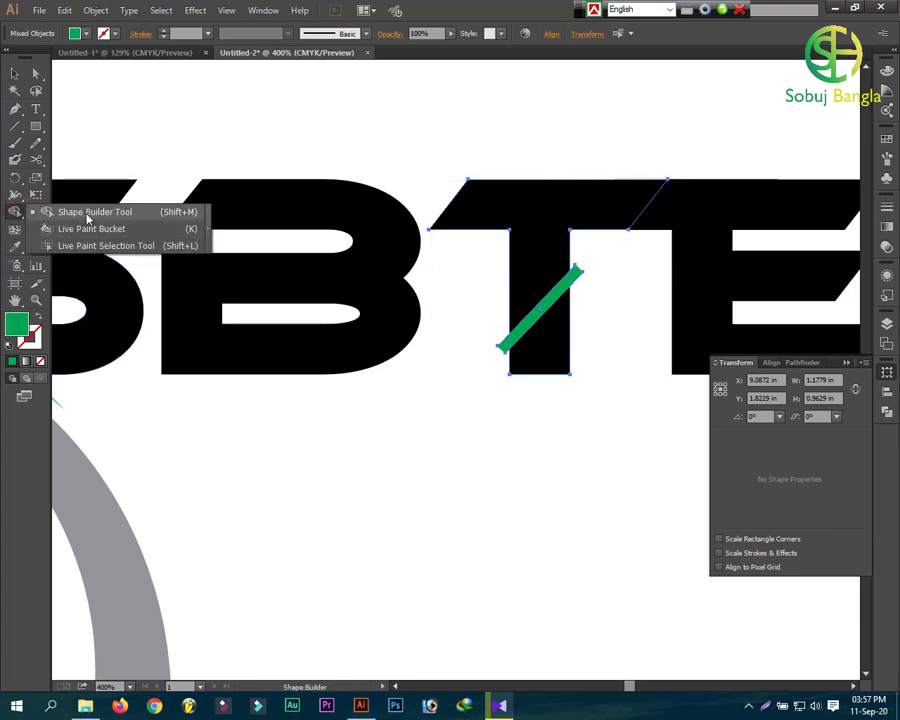
pyautogui.click(88, 216)
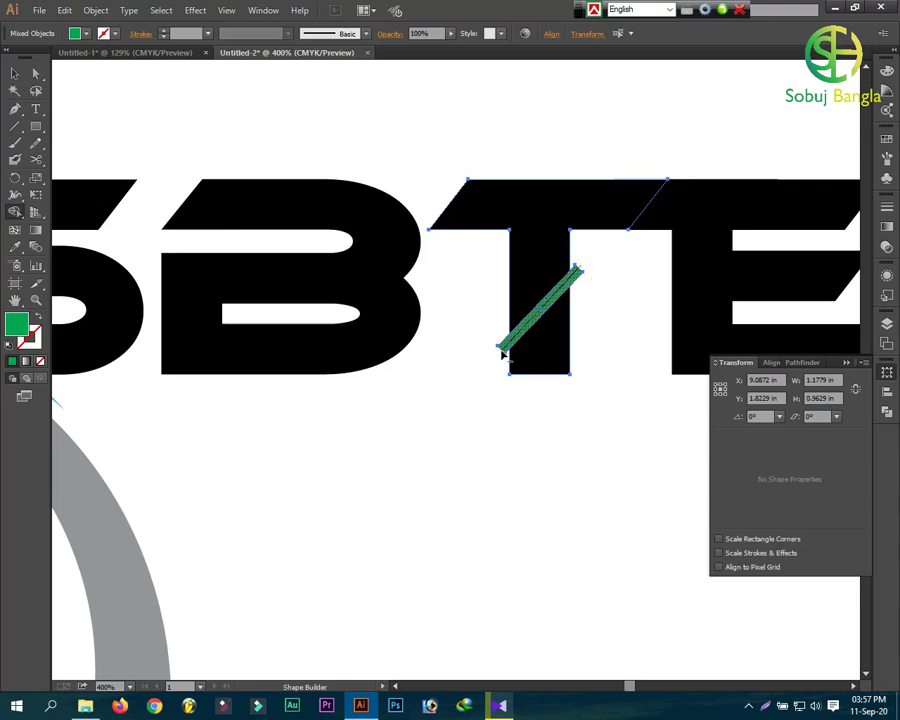
pyautogui.keyDown('alt'); pyautogui.click(502, 348); pyautogui.keyUp('alt')
# Unite the T, the top rectangle and the E into one shape with Pathfinder.
pyautogui.click(15, 73)
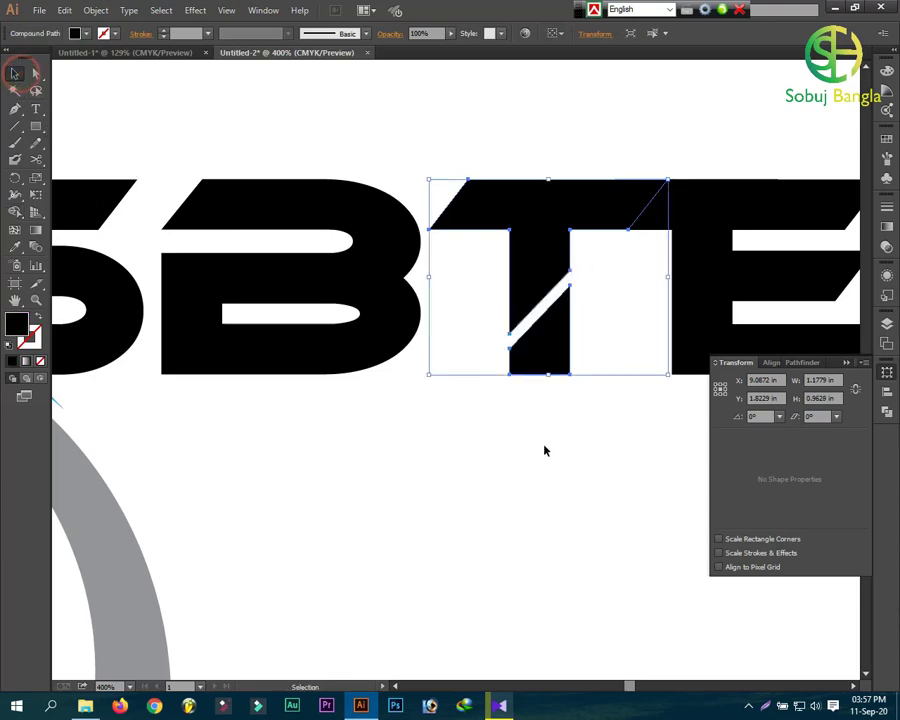
pyautogui.click(568, 482)
pyautogui.click(689, 215)
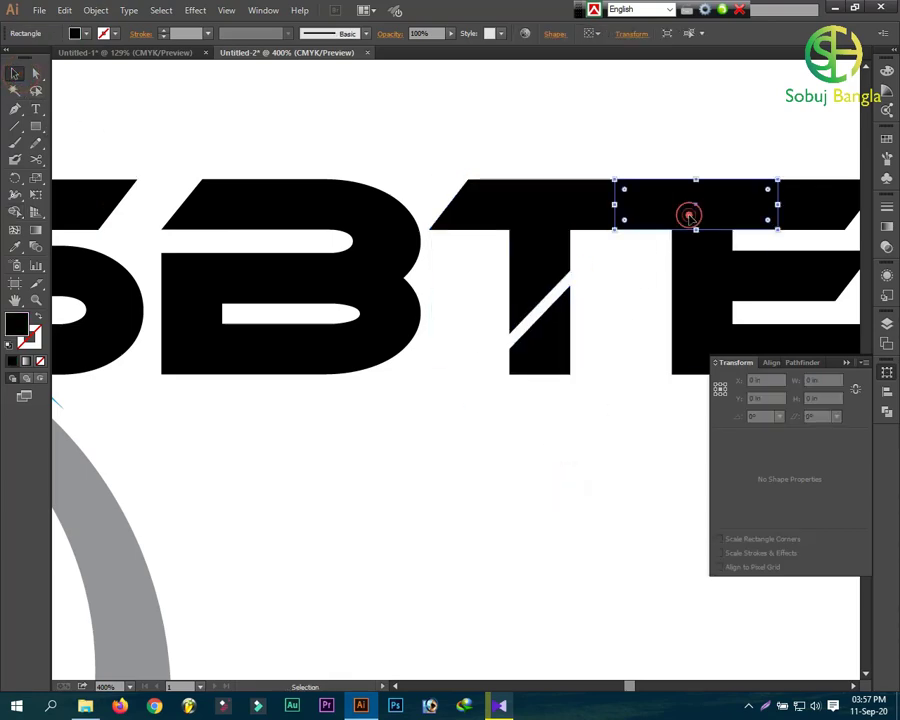
pyautogui.keyDown('shift'); pyautogui.click(588, 219); pyautogui.keyUp('shift')
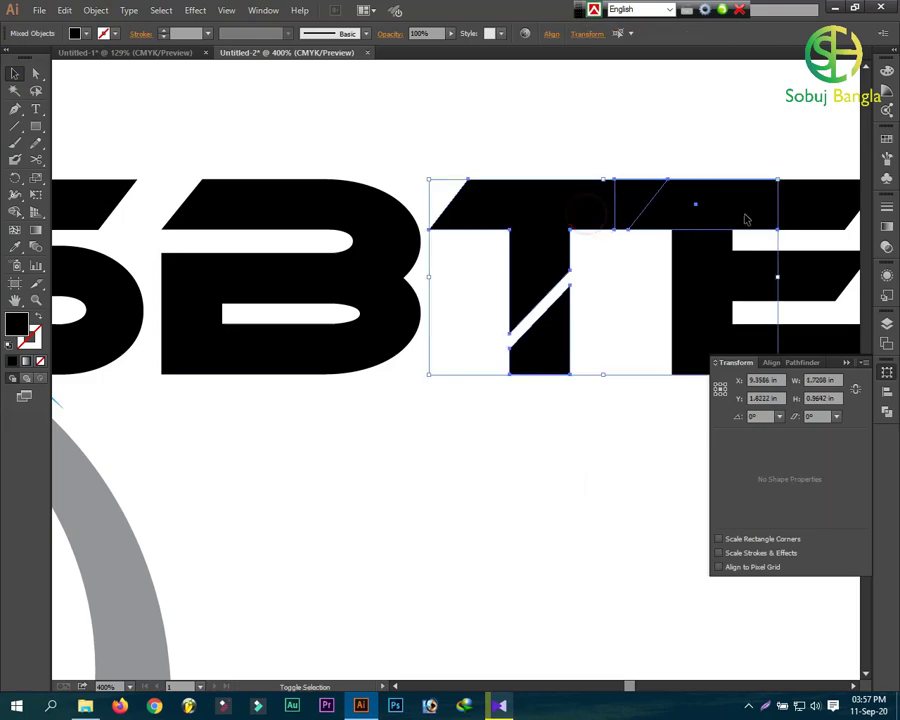
pyautogui.keyDown('shift'); pyautogui.click(806, 210); pyautogui.keyUp('shift')
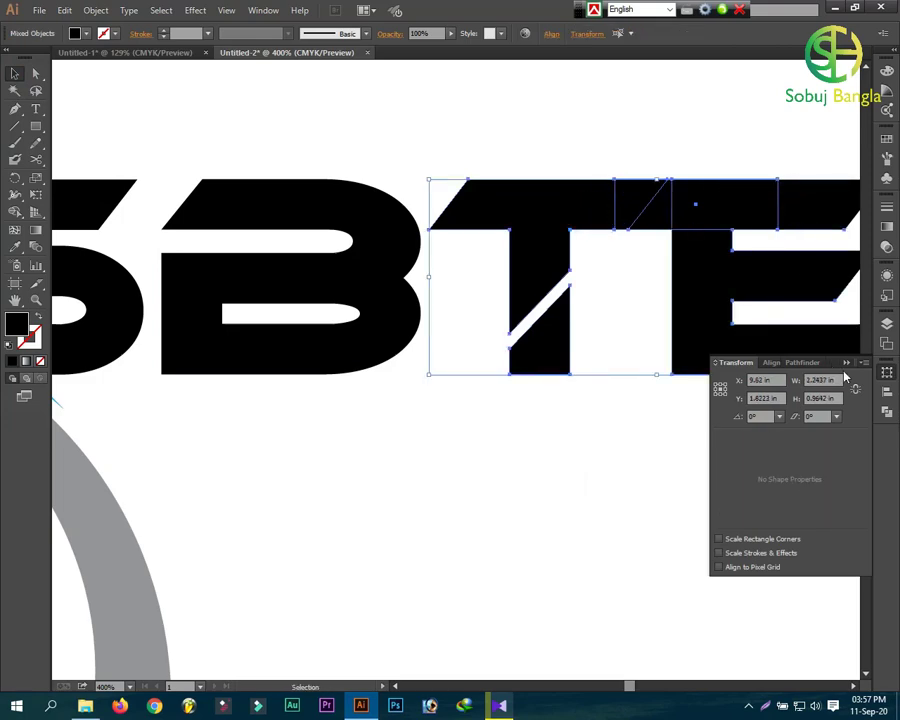
pyautogui.click(257, 11)
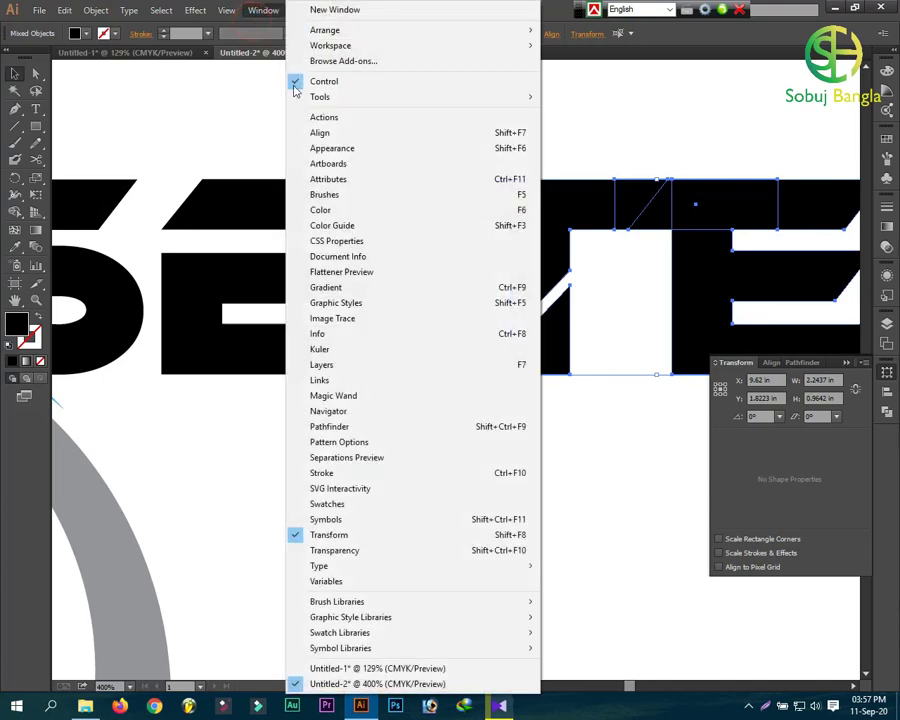
pyautogui.click(331, 427)
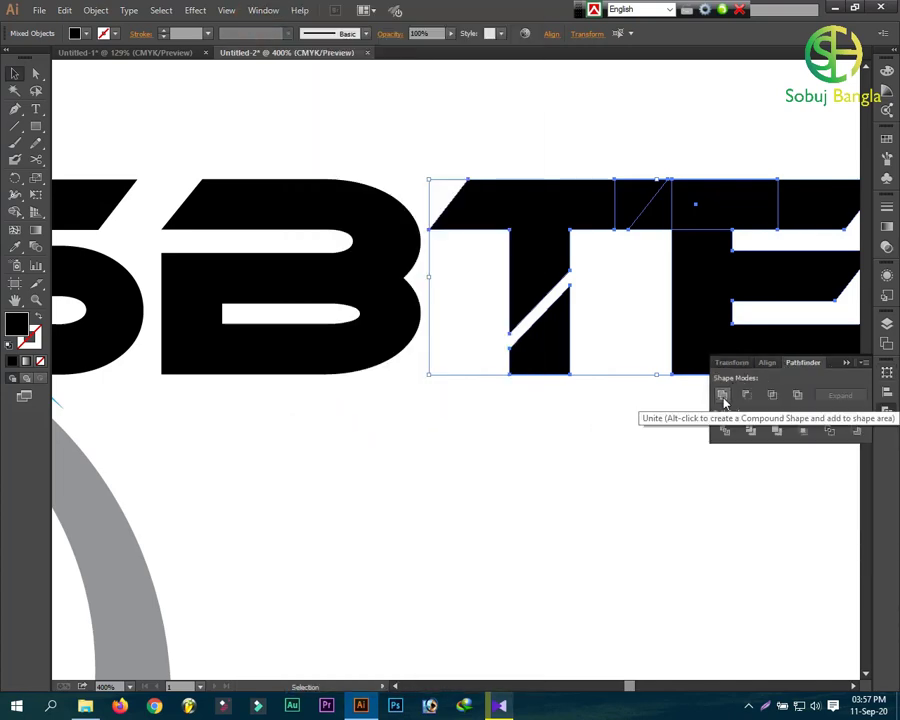
pyautogui.click(722, 395)
pyautogui.click(846, 363)
pyautogui.click(765, 452)
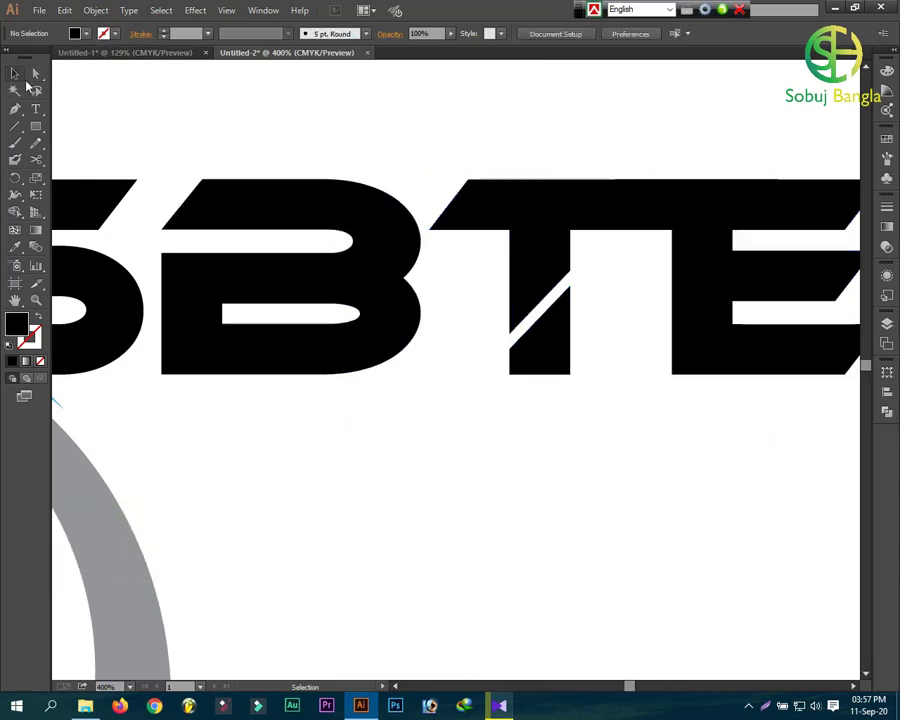
# Draw a thin cyan rectangle and place it on the E's top edge.
pyautogui.click(36, 126)
pyautogui.moveTo(300, 117); pyautogui.dragTo(403, 127)
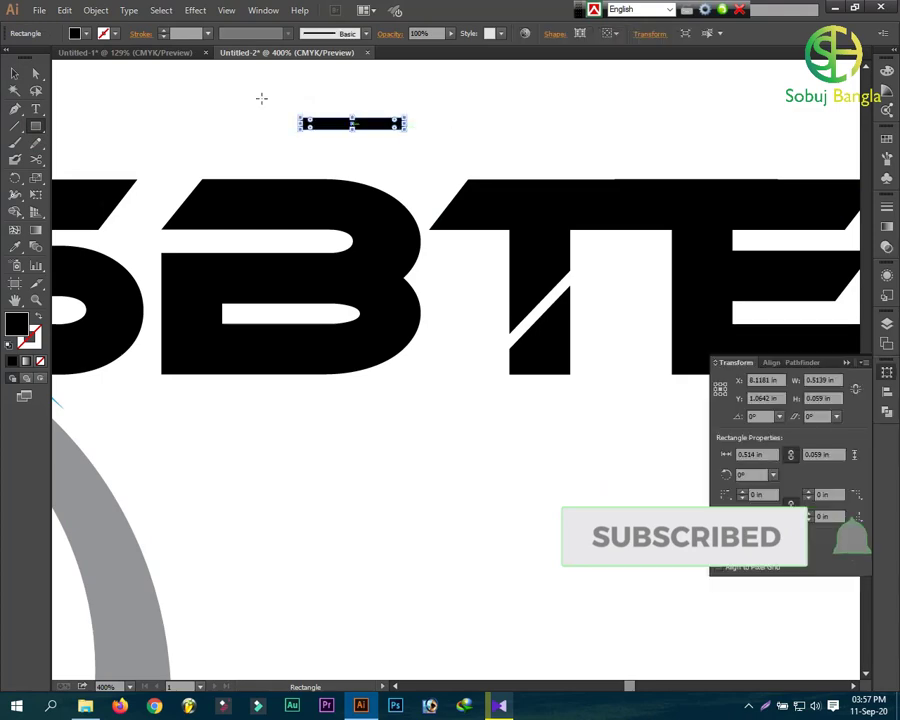
pyautogui.click(84, 33)
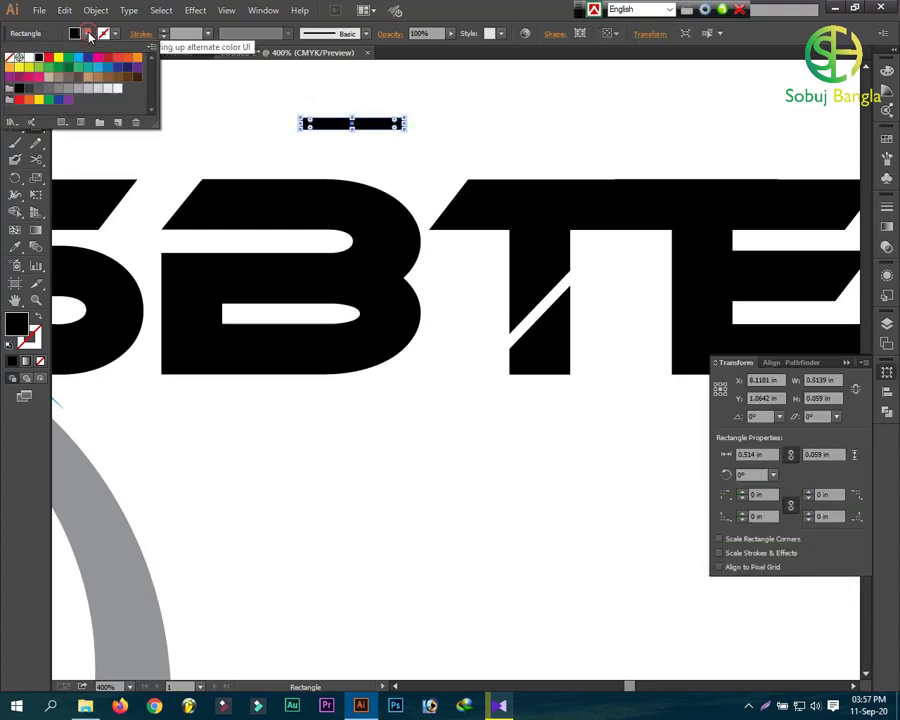
pyautogui.click(70, 57)
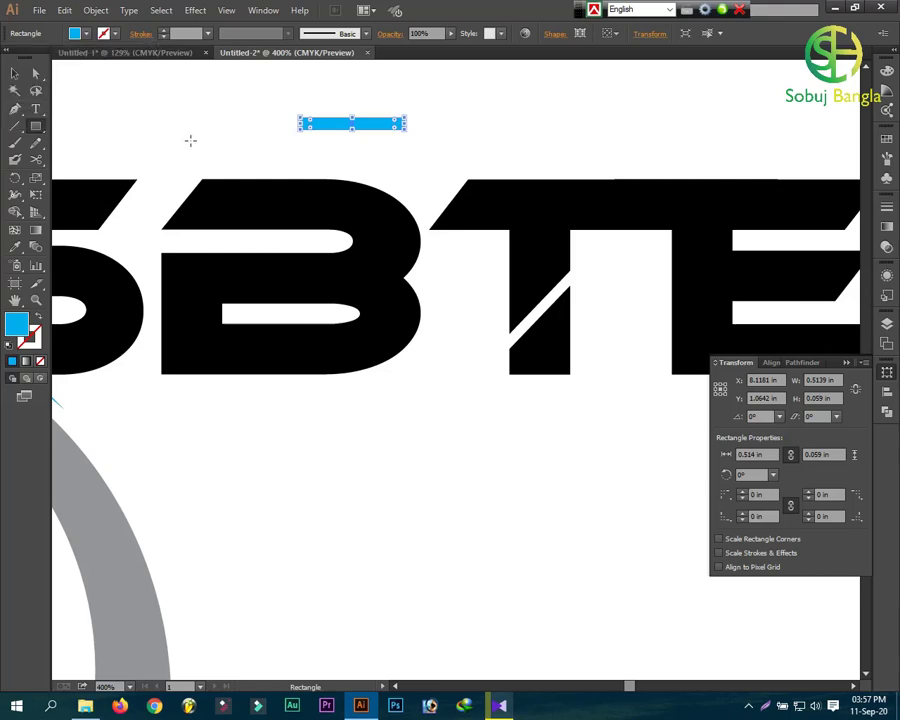
pyautogui.click(15, 73)
pyautogui.moveTo(340, 128)
pyautogui.mouseDown()
pyautogui.moveTo(700, 241)
pyautogui.moveTo(708, 234)
pyautogui.mouseUp()
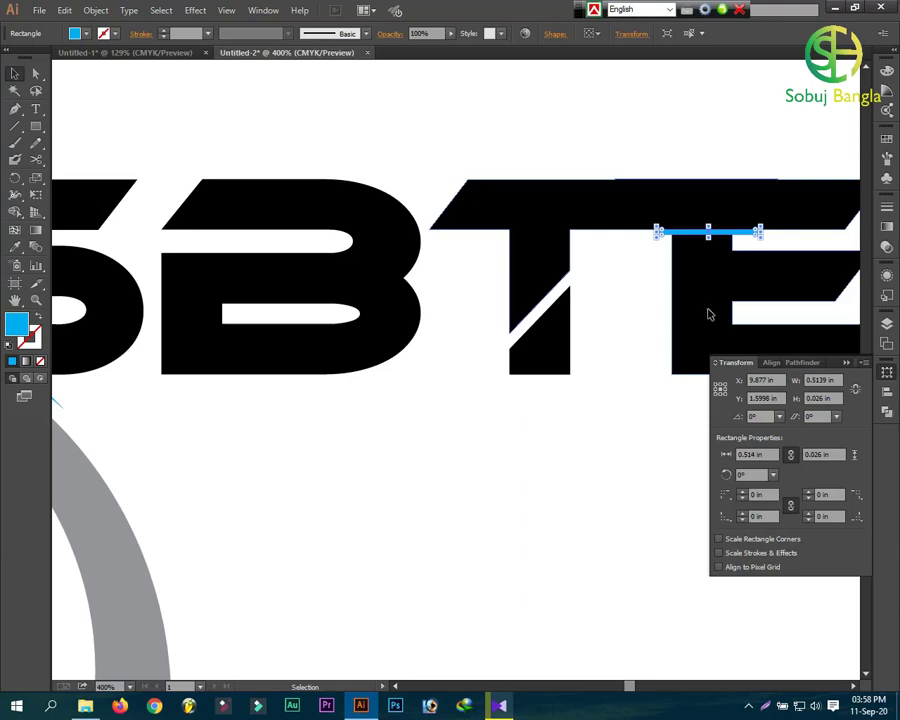
# Delete the strip above the E and the leftover piece using Shape Builder.
pyautogui.click(707, 314)
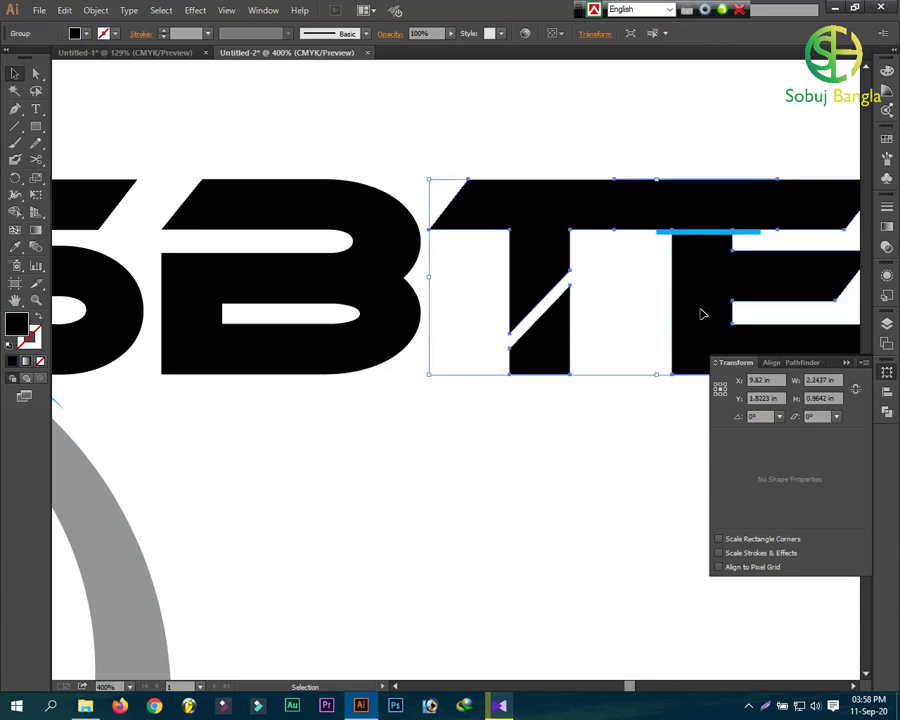
pyautogui.keyDown('shift'); pyautogui.click(708, 232); pyautogui.keyUp('shift')
pyautogui.click(802, 362)
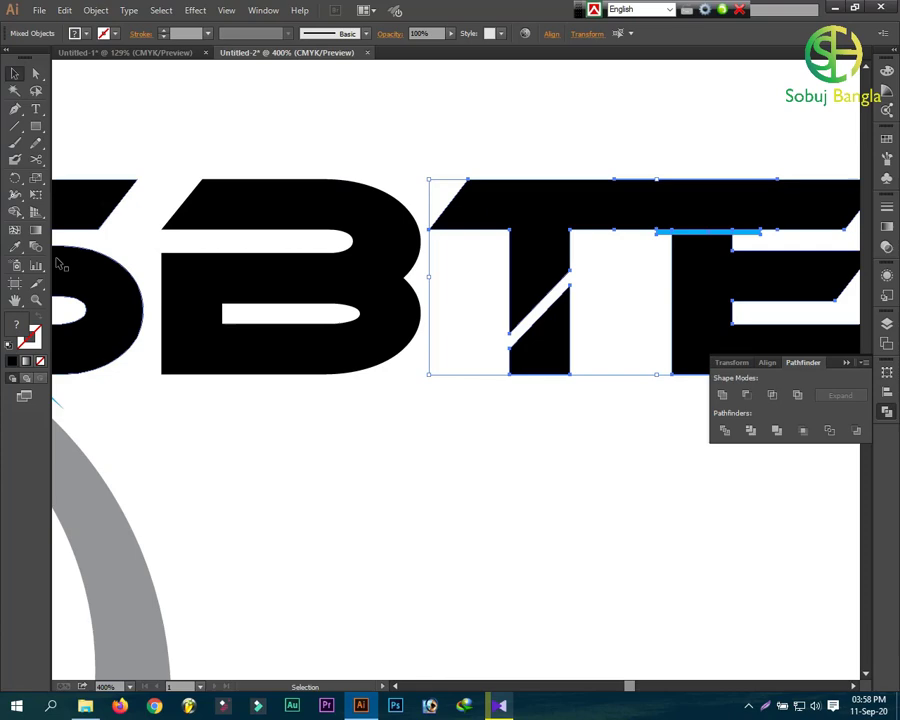
pyautogui.click(16, 213)
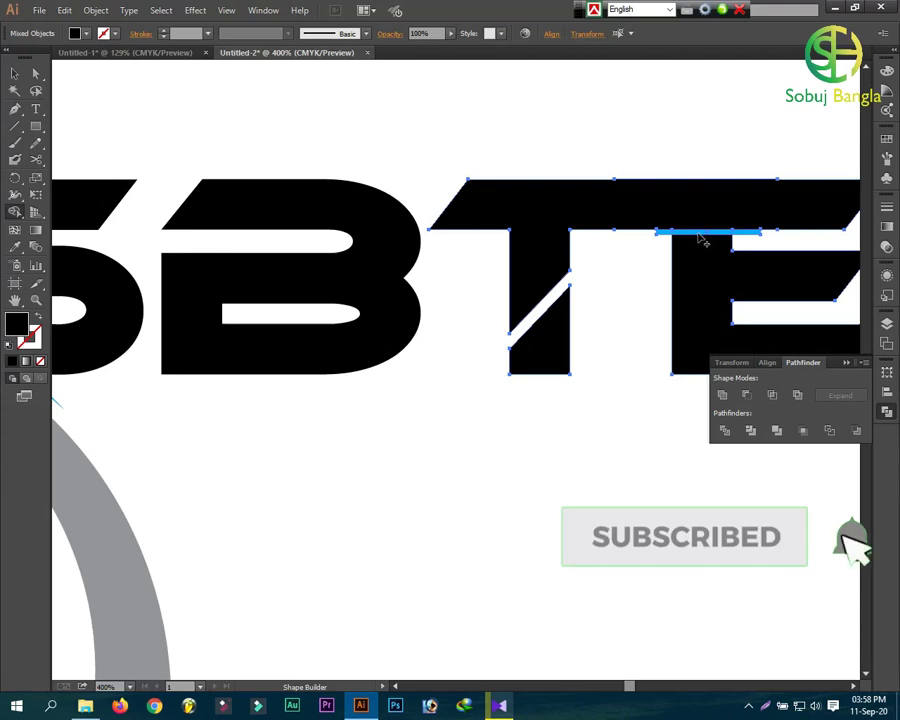
pyautogui.scroll(3, 700, 238)
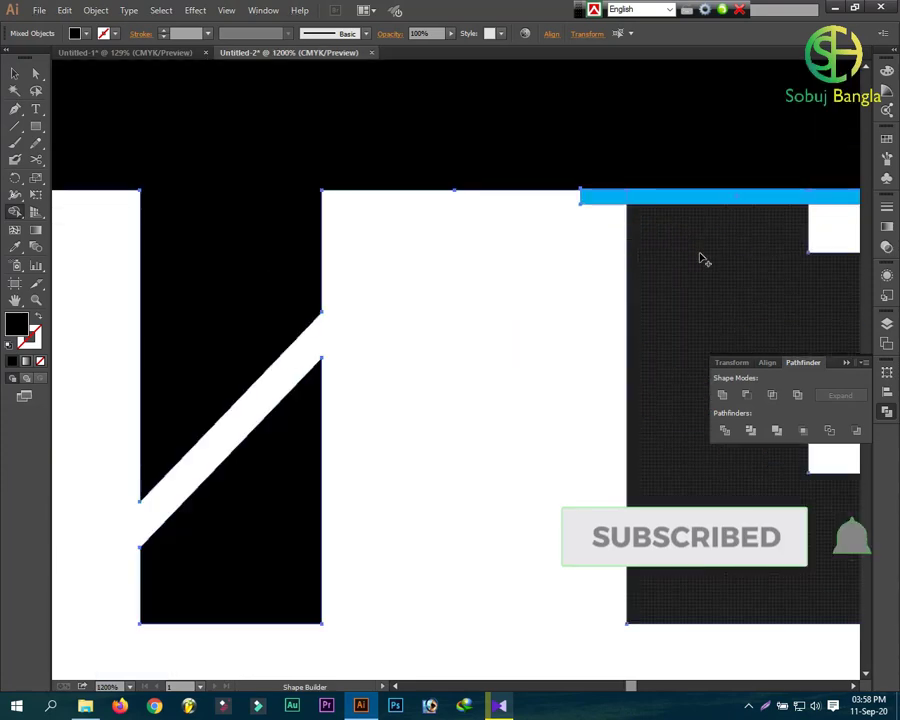
pyautogui.moveTo(697, 200); pyautogui.dragTo(612, 199)
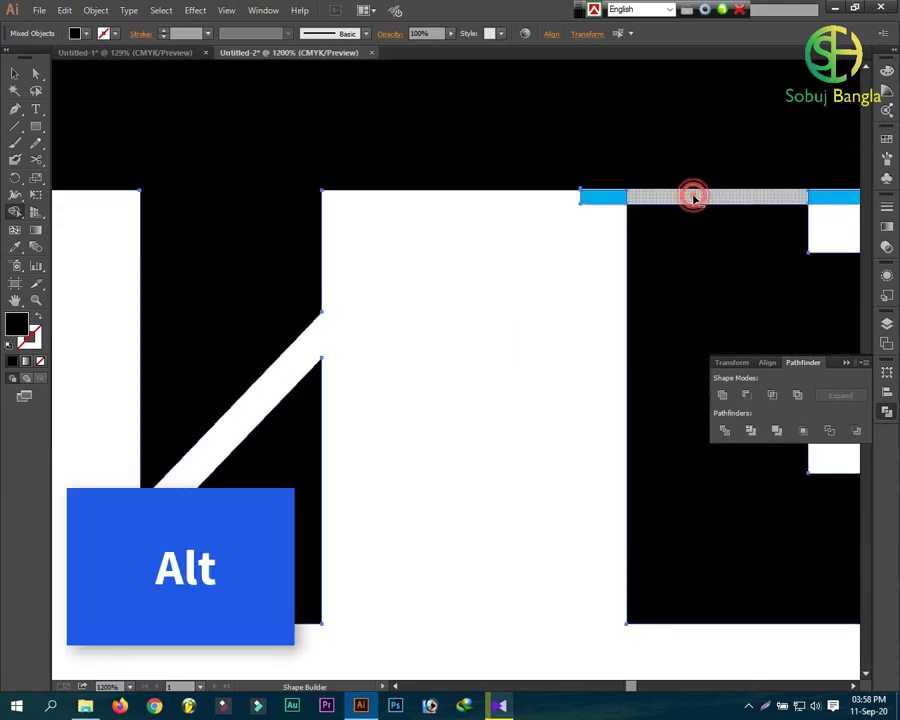
pyautogui.keyDown('alt'); pyautogui.click(610, 199); pyautogui.keyUp('alt')
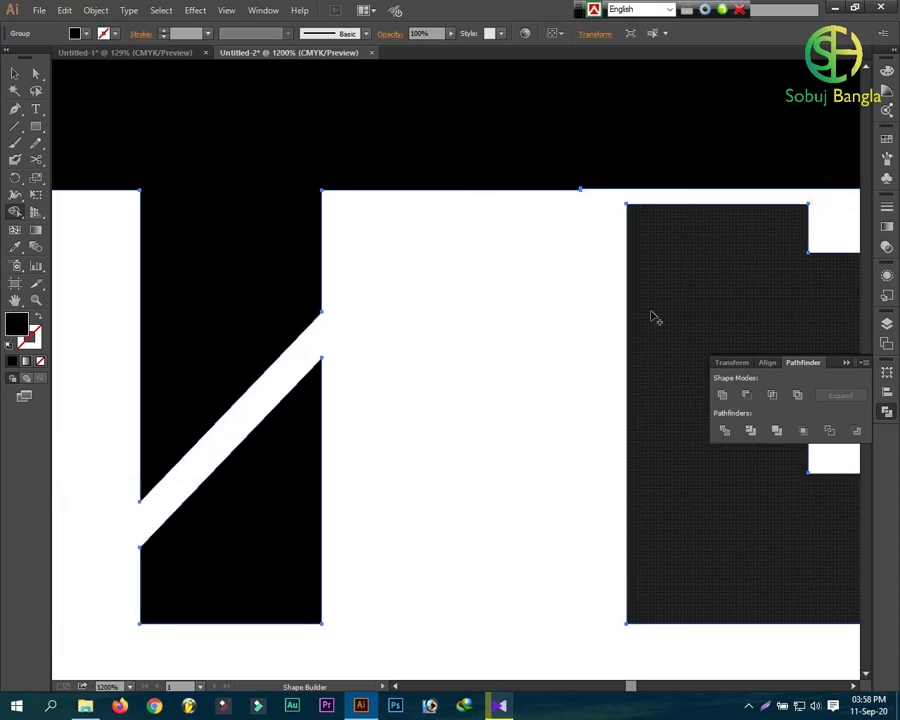
# Select all the lettering and arc shapes and group them.
pyautogui.scroll(-3, 652, 318)
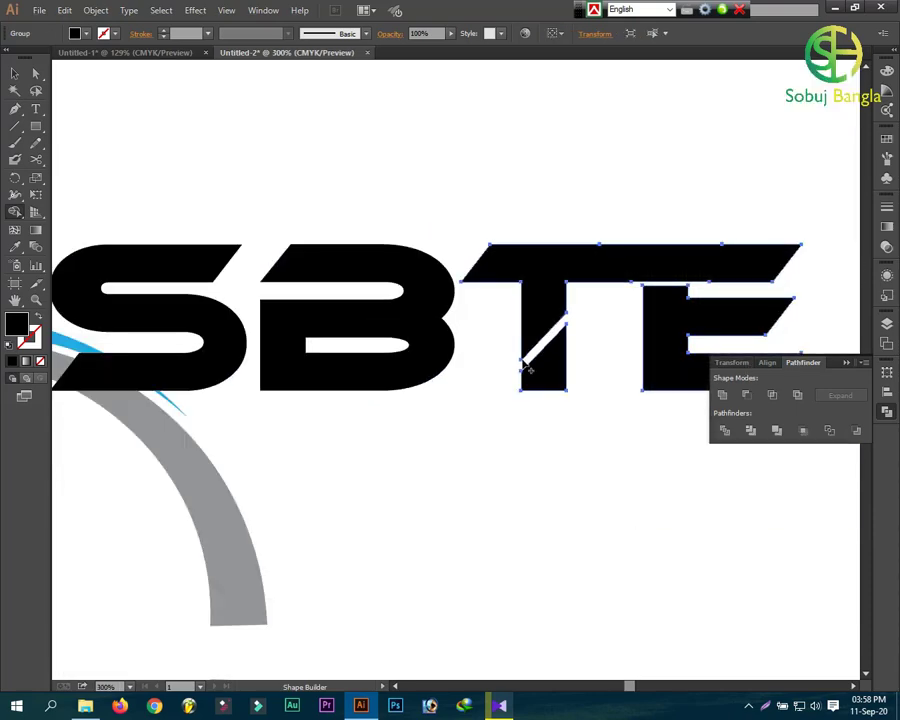
pyautogui.click(18, 75)
pyautogui.click(234, 134)
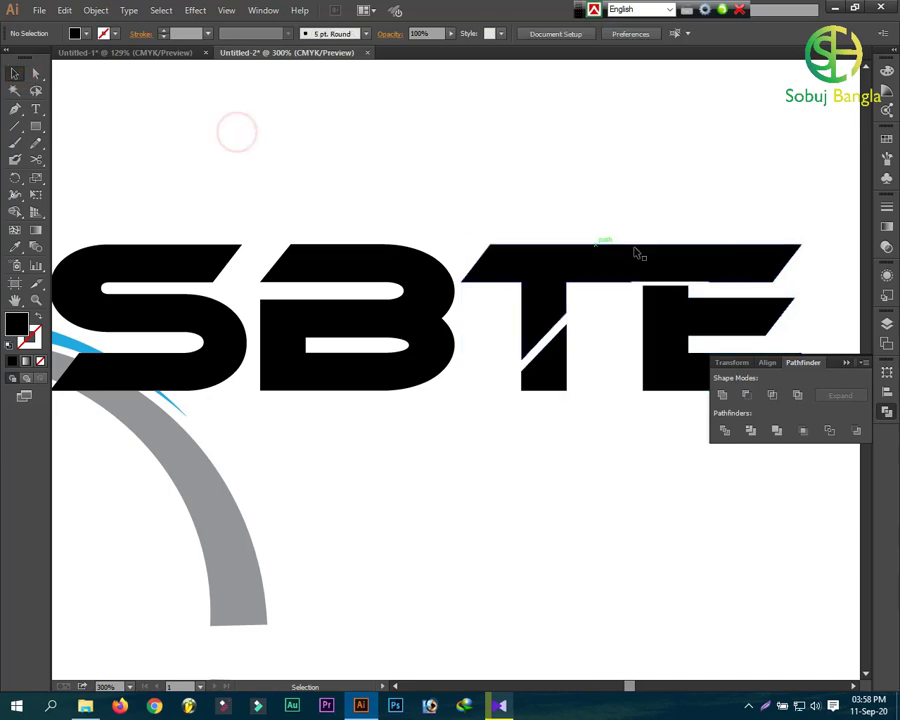
pyautogui.click(847, 363)
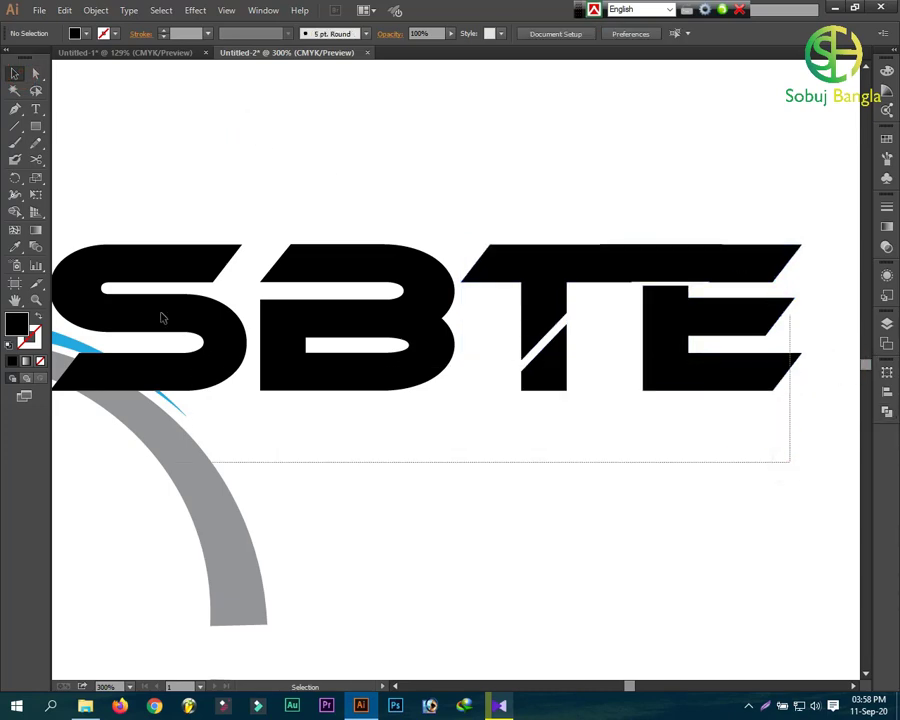
pyautogui.moveTo(755, 447); pyautogui.dragTo(163, 312)
pyautogui.rightClick(274, 352)
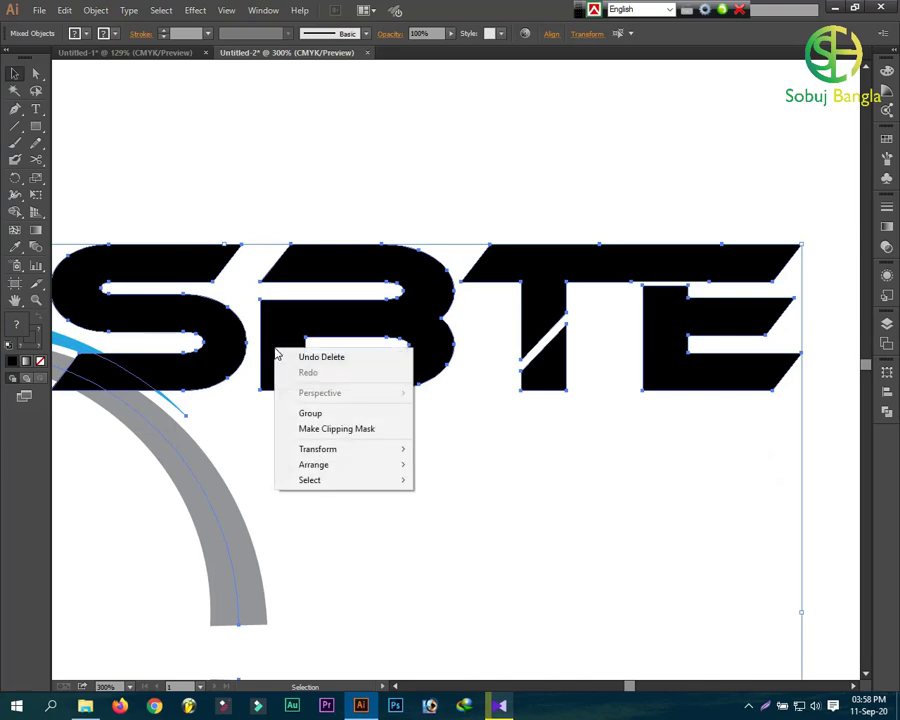
pyautogui.click(304, 411)
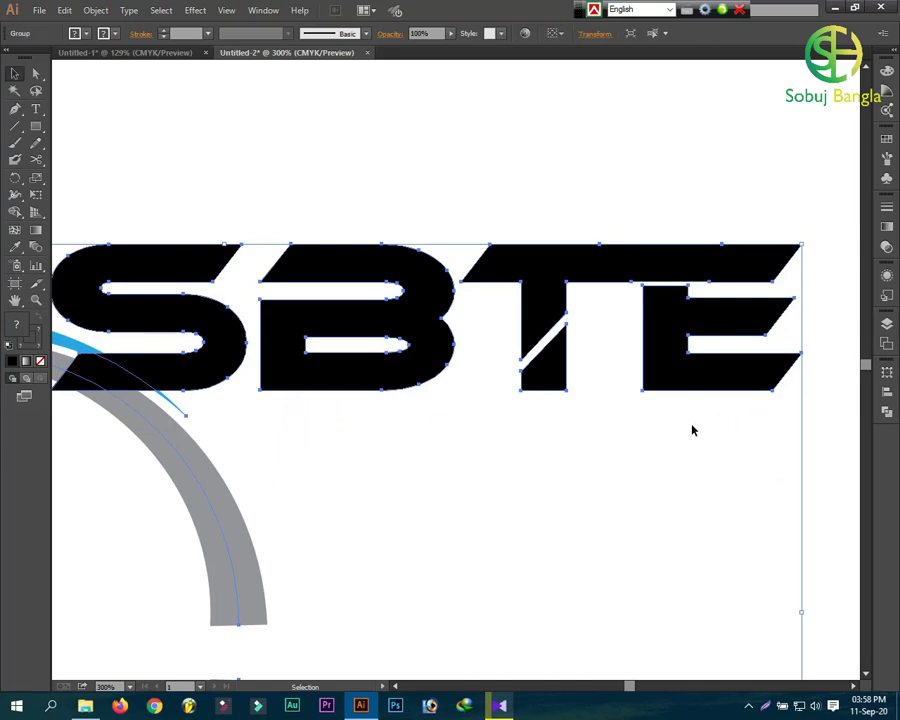
# Ungroup those shapes and reselect only the SBTE letter shapes.
pyautogui.rightClick(533, 376)
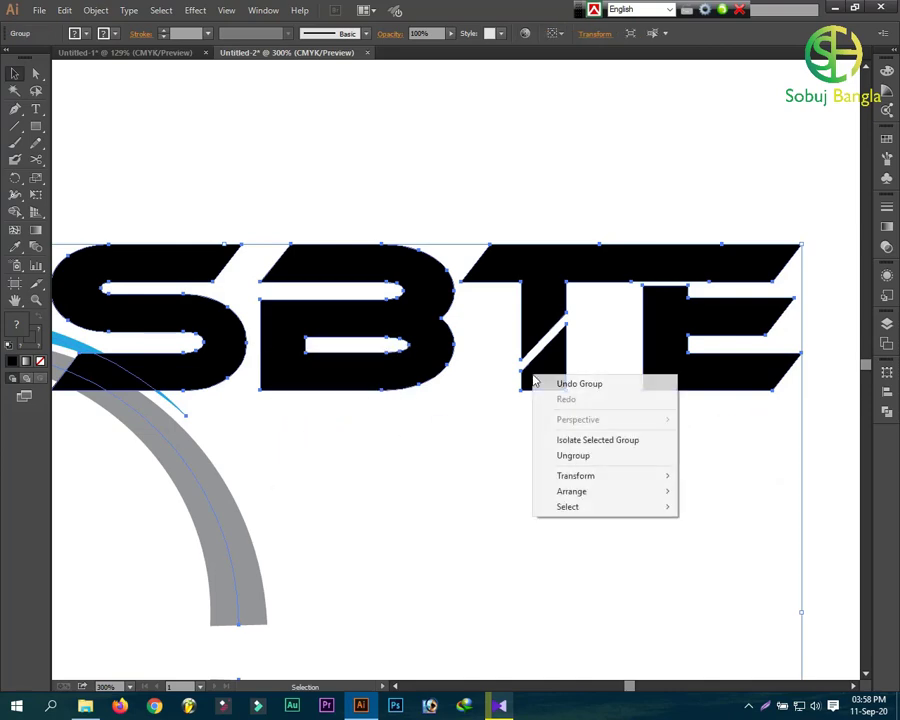
pyautogui.click(569, 456)
pyautogui.click(763, 198)
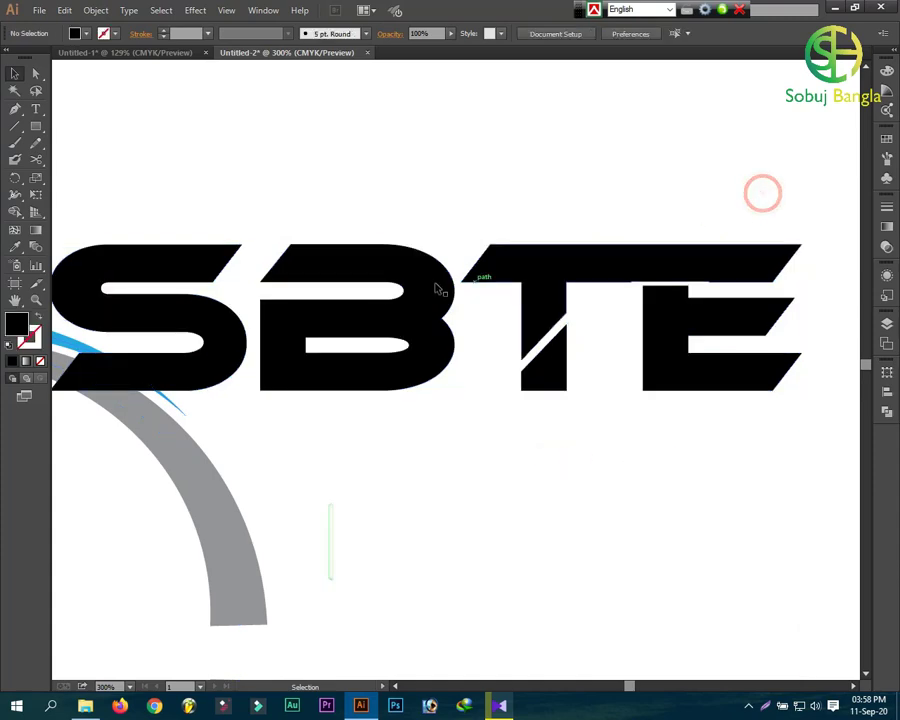
pyautogui.moveTo(83, 197); pyautogui.dragTo(754, 296)
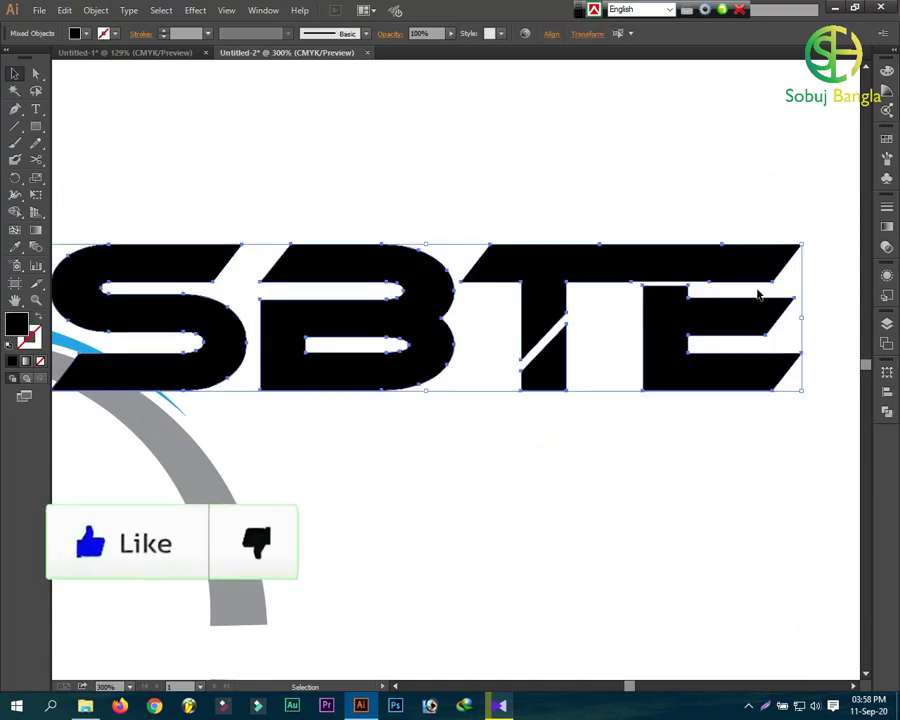
pyautogui.rightClick(707, 314)
# Group the SBTE letters, move them onto the ring, and resize to about 4.42 in wide.
pyautogui.click(742, 377)
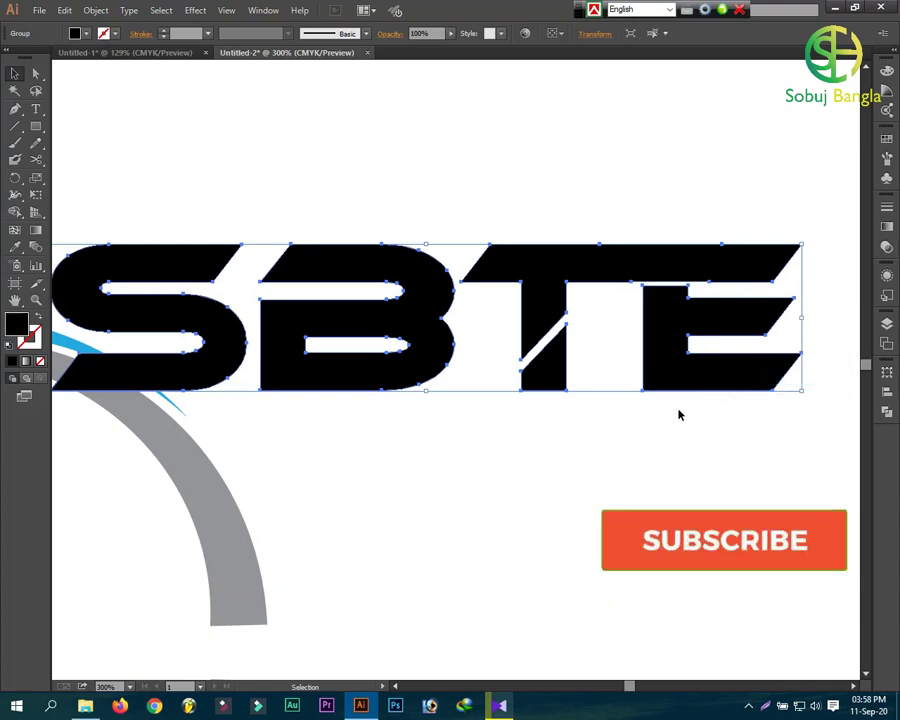
pyautogui.scroll(-1, 677, 410)
pyautogui.scroll(-2, 677, 410)
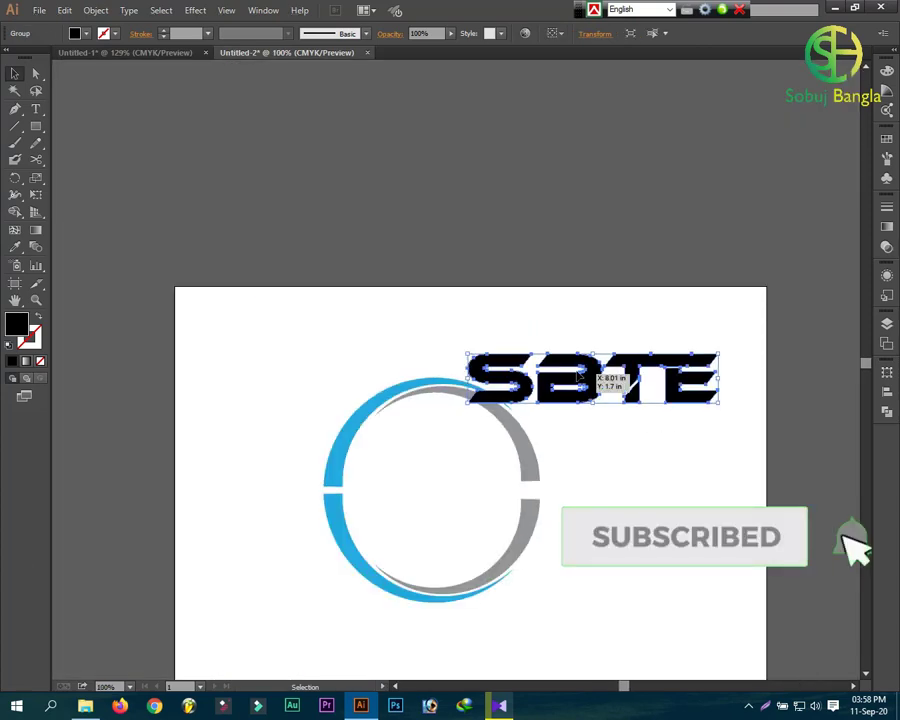
pyautogui.moveTo(557, 374)
pyautogui.mouseDown()
pyautogui.moveTo(430, 487)
pyautogui.moveTo(410, 485)
pyautogui.mouseUp()
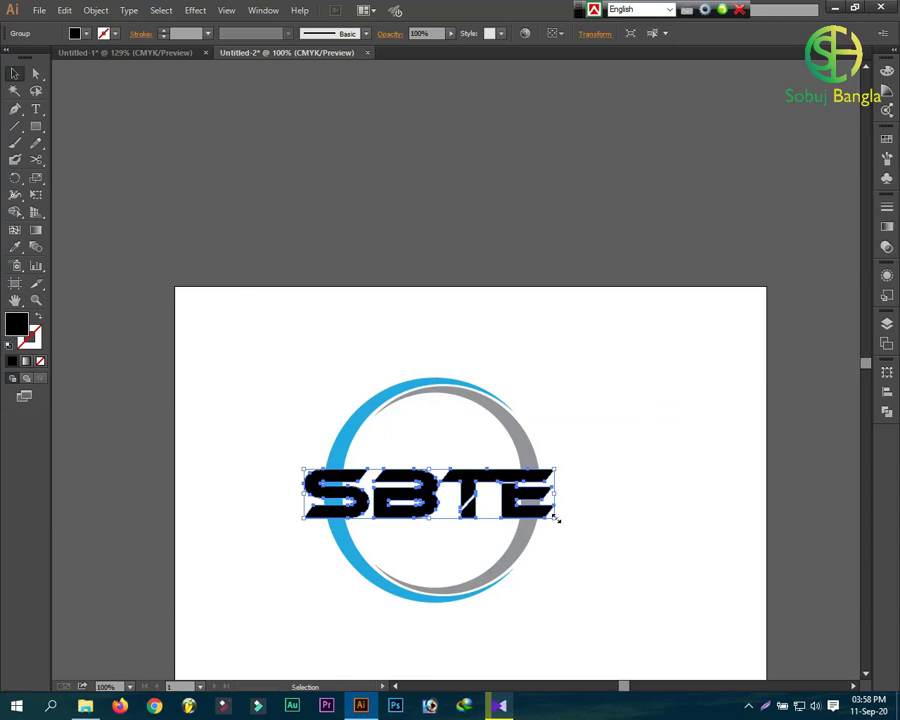
pyautogui.click(548, 517)
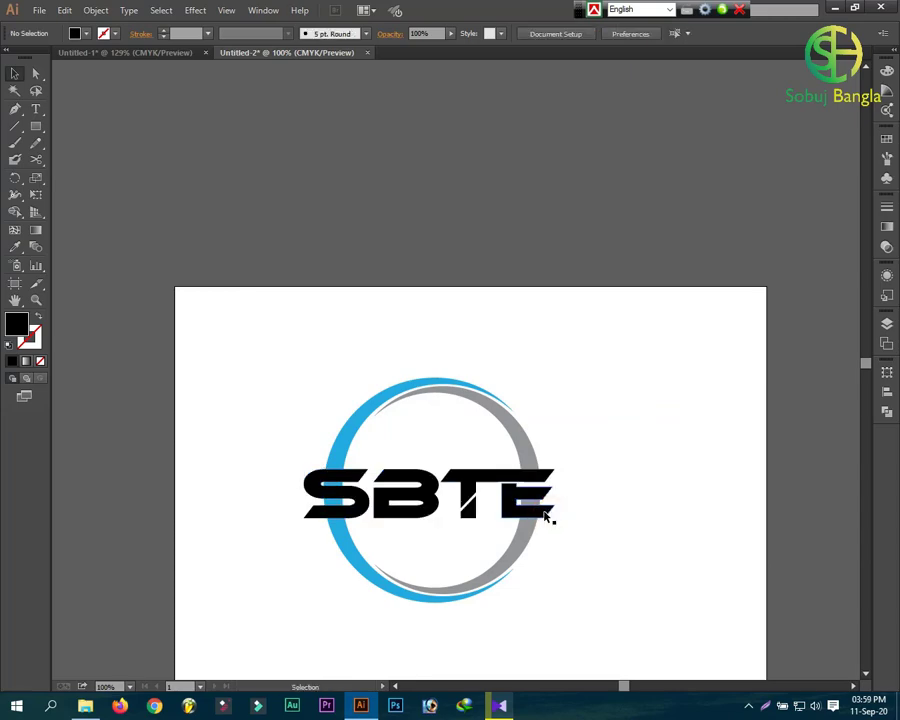
pyautogui.click(548, 517)
pyautogui.moveTo(555, 519); pyautogui.dragTo(538, 514)
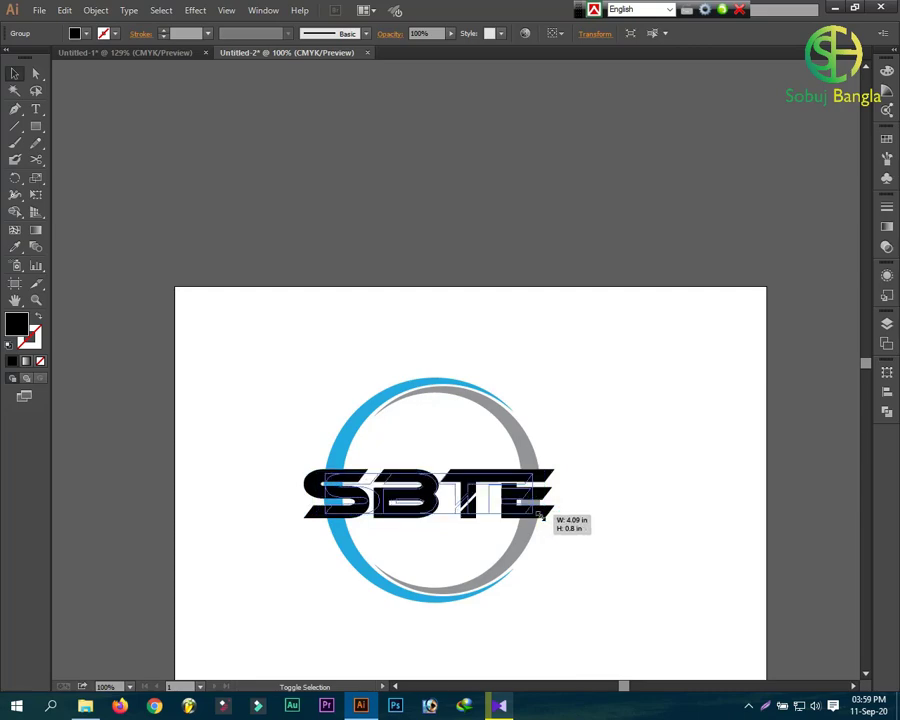
pyautogui.moveTo(541, 515); pyautogui.dragTo(540, 522)
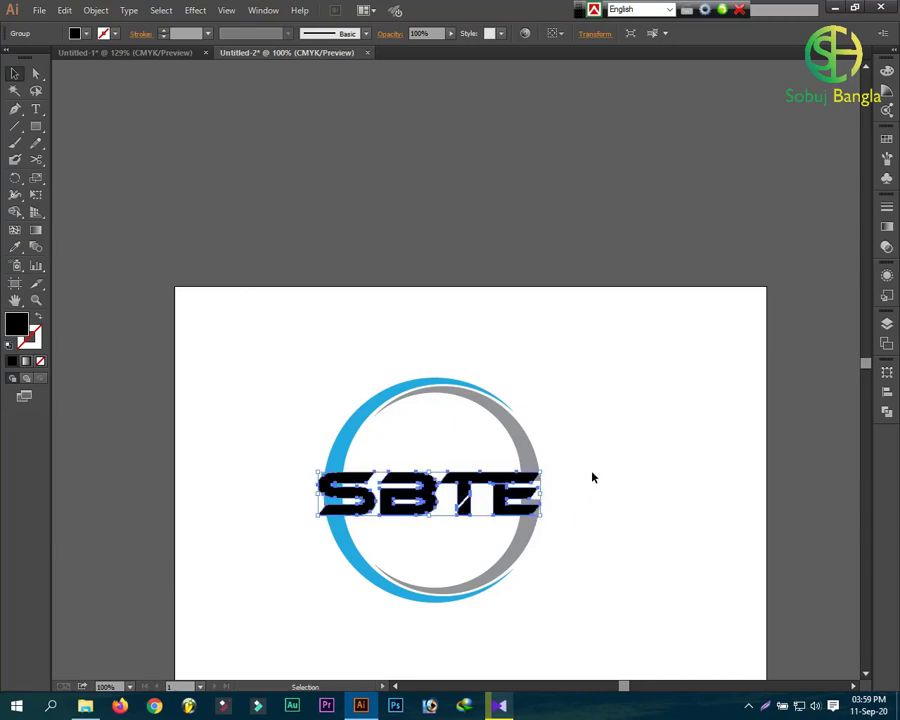
# Centre the lettering and ring on each other horizontally and vertically.
pyautogui.click(572, 581)
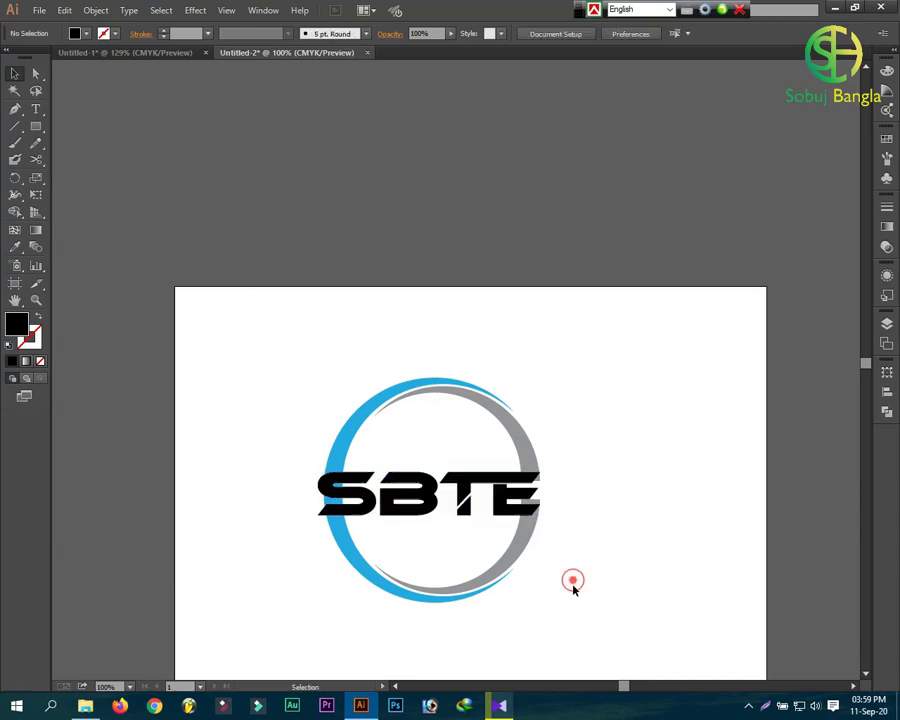
pyautogui.click(397, 393)
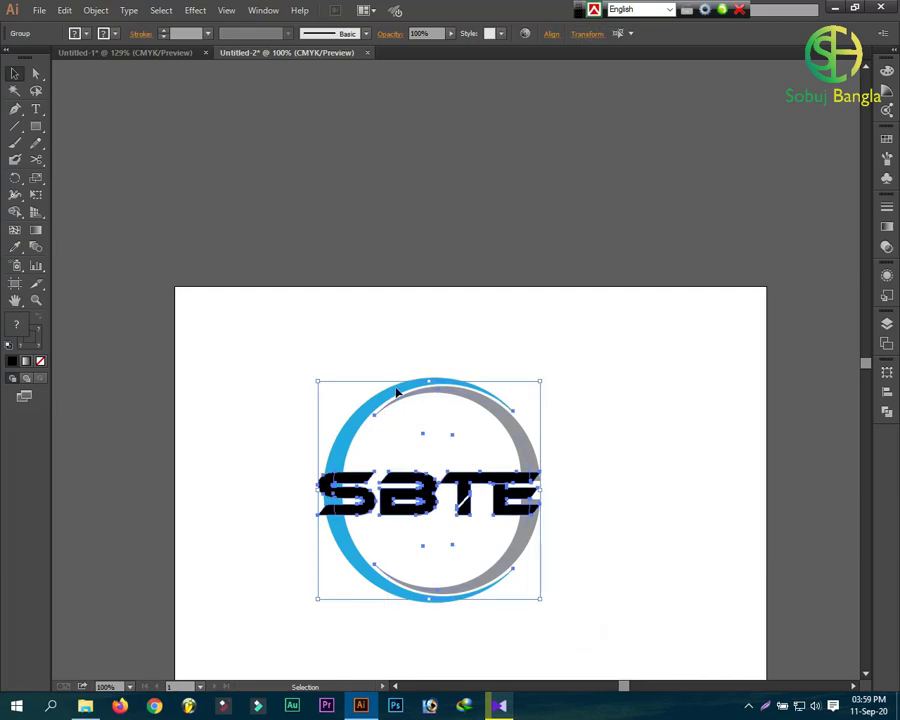
pyautogui.click(887, 394)
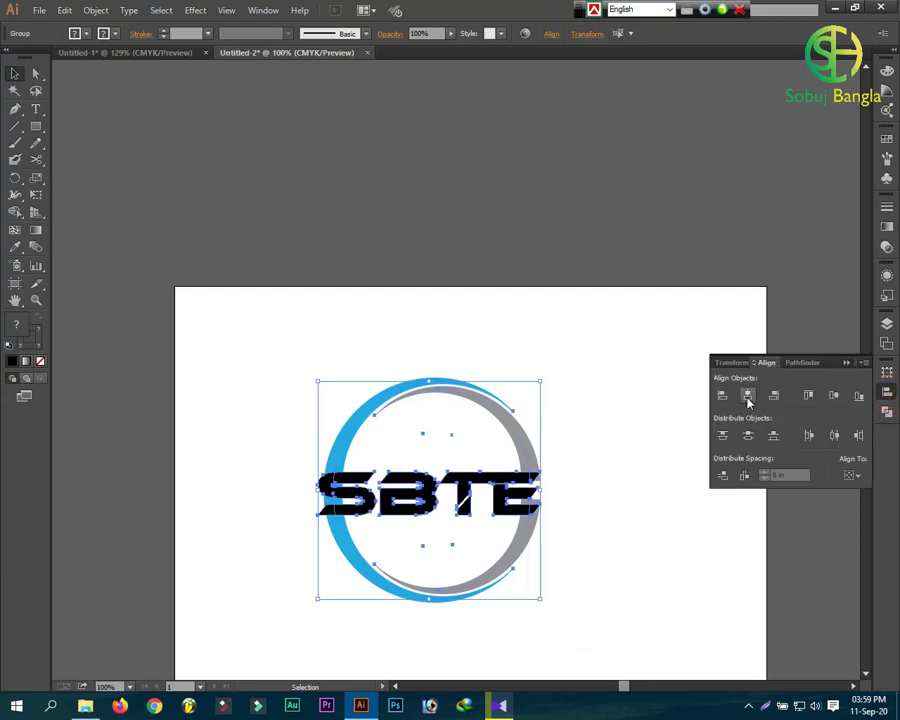
pyautogui.click(852, 476)
pyautogui.click(785, 487)
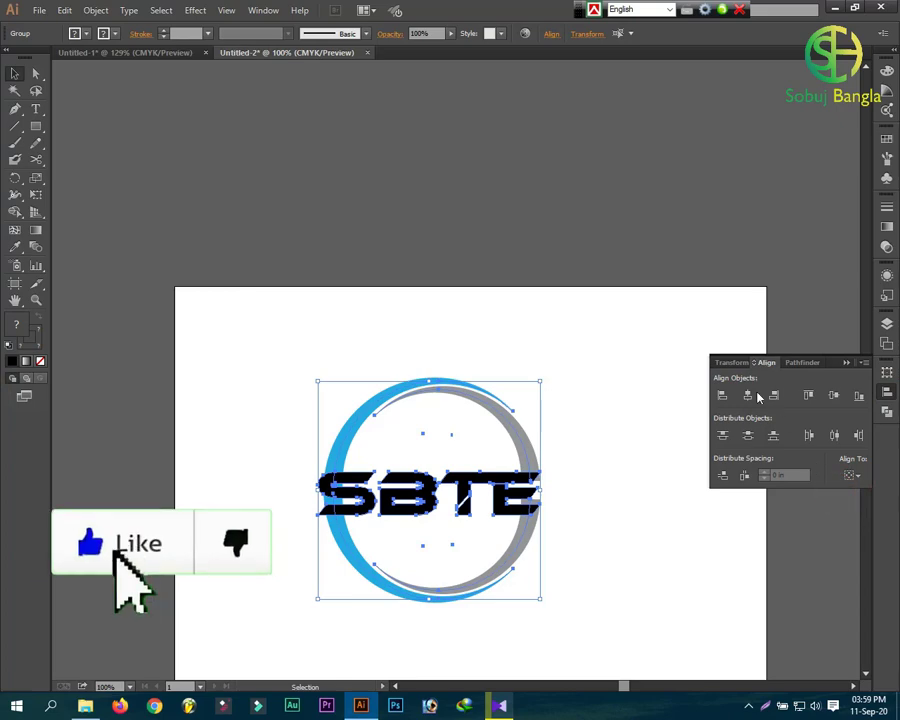
pyautogui.click(748, 395)
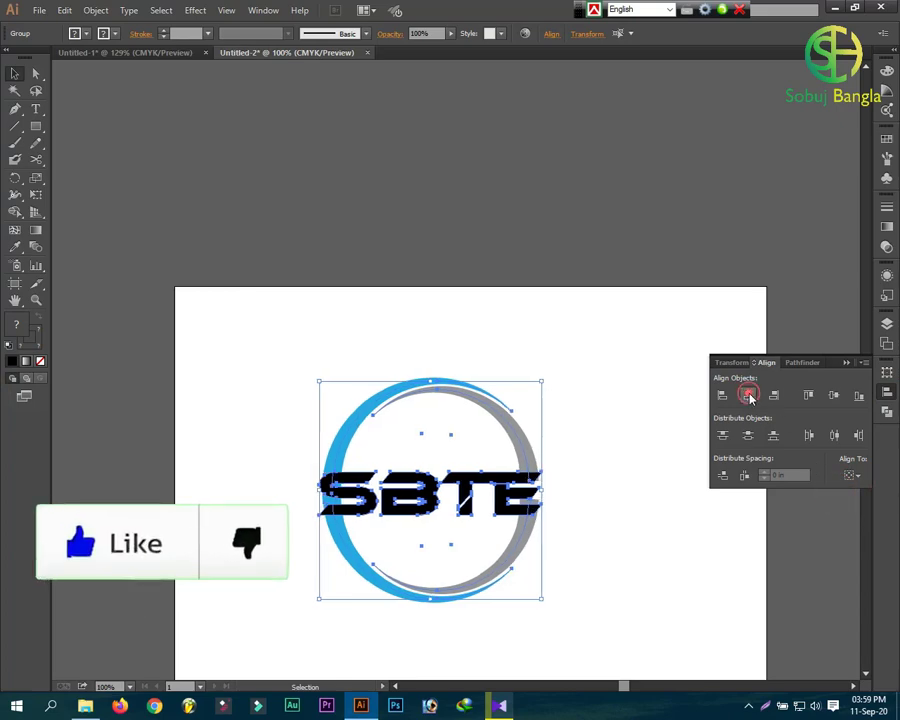
pyautogui.click(835, 397)
pyautogui.click(847, 361)
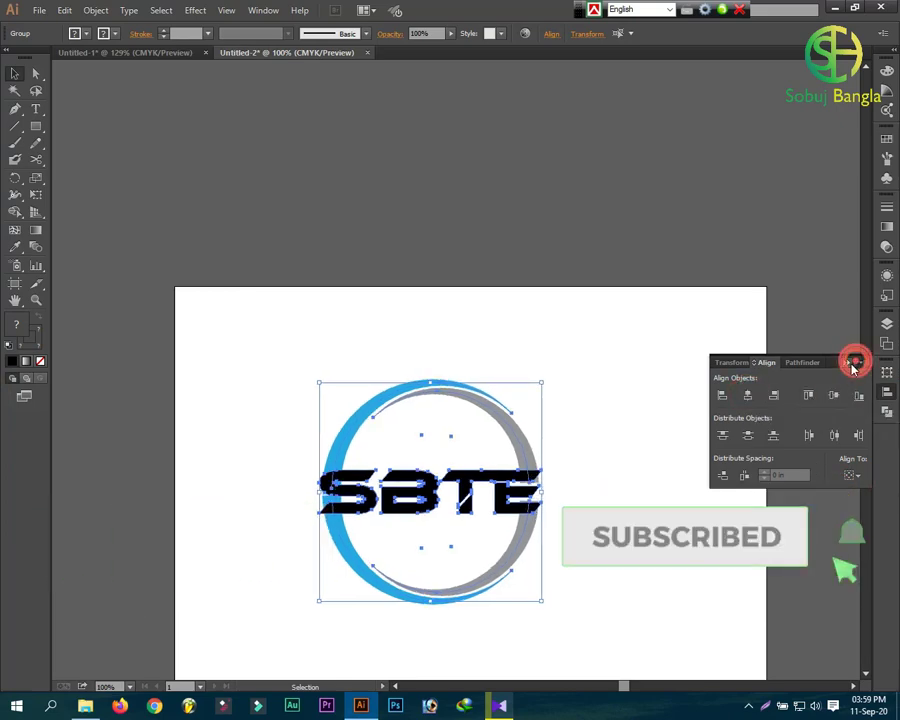
pyautogui.click(734, 384)
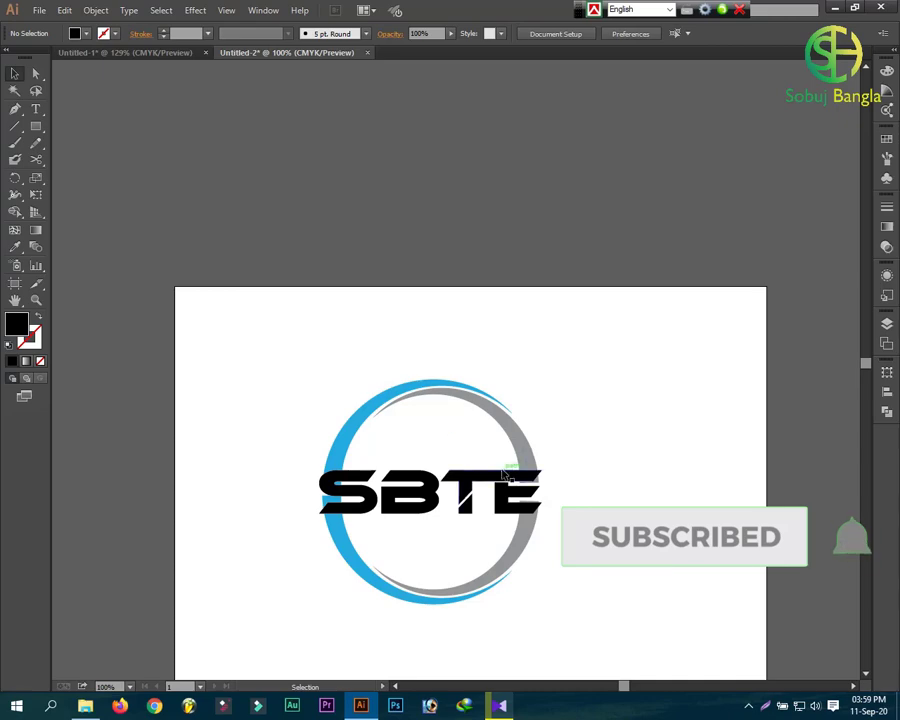
# Draw a rectangle over the SBTE text and expand the ring's appearance into filled shapes.
pyautogui.click(35, 126)
pyautogui.moveTo(309, 465)
pyautogui.mouseDown()
pyautogui.moveTo(547, 532)
pyautogui.moveTo(550, 521)
pyautogui.mouseUp()
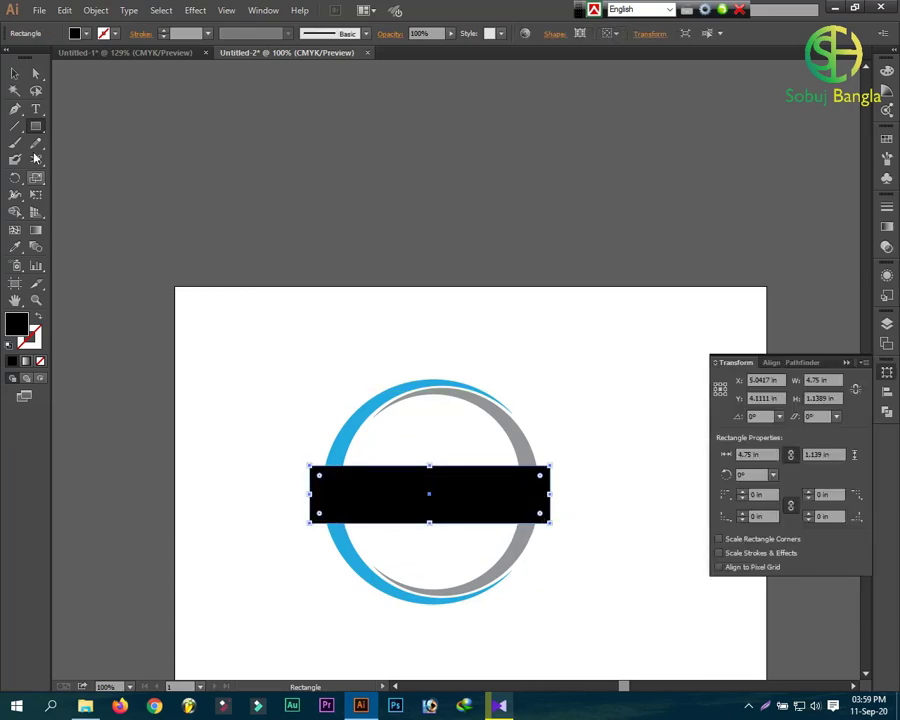
pyautogui.click(14, 72)
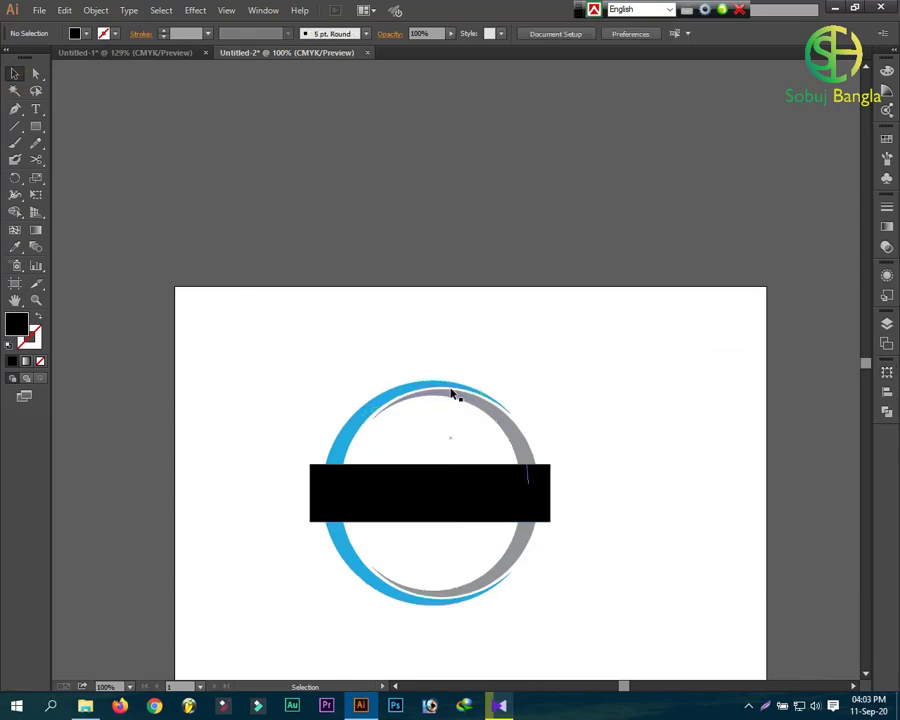
pyautogui.click(428, 389)
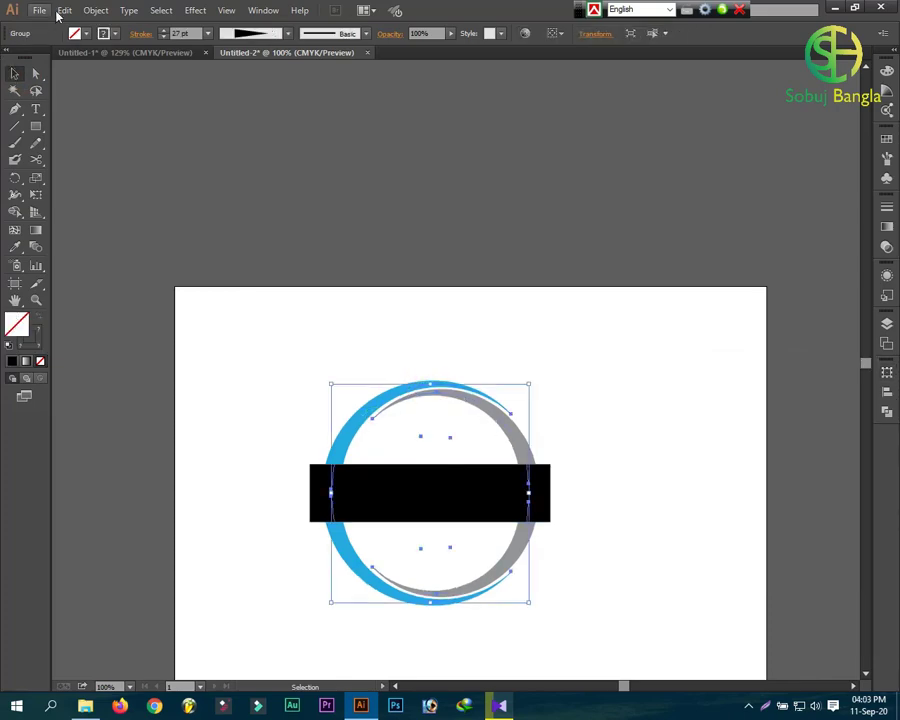
pyautogui.click(96, 11)
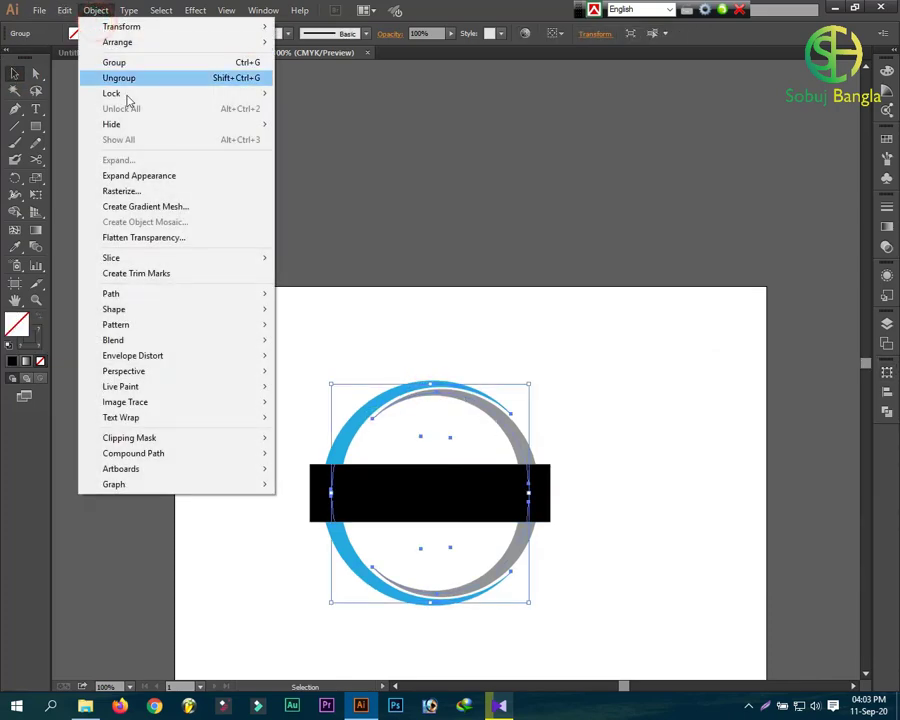
pyautogui.click(168, 178)
# Delete the rectangle and ring pieces beside the S and E with Shape Builder.
pyautogui.click(266, 308)
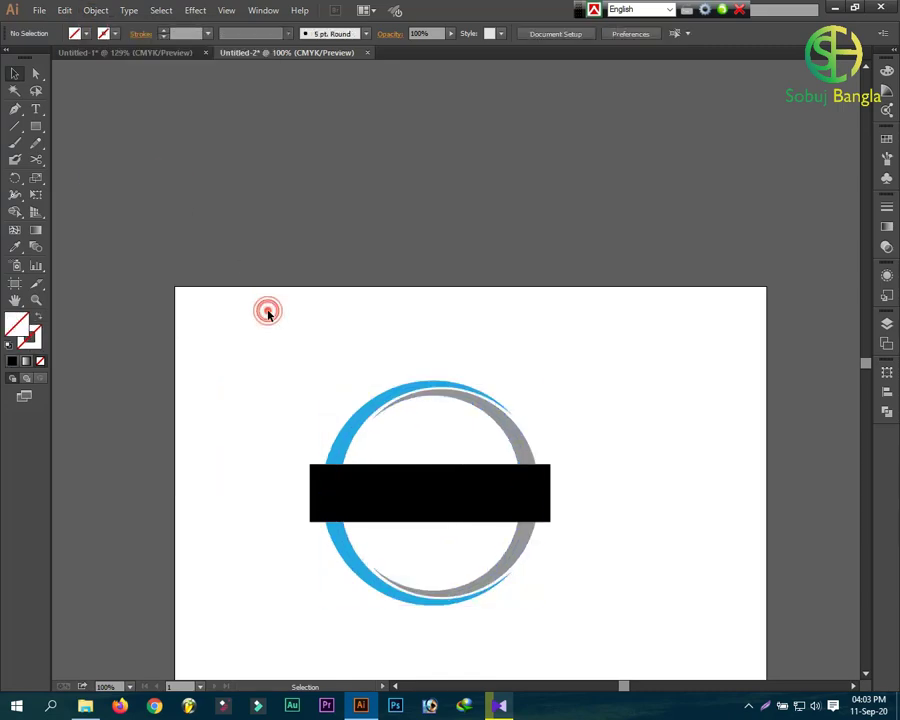
pyautogui.click(376, 400)
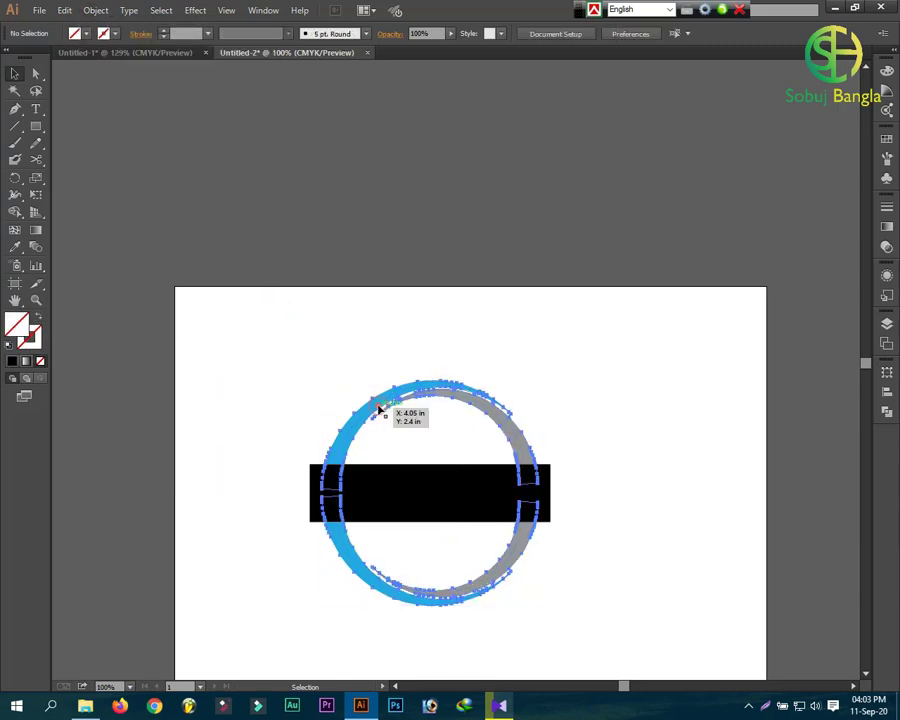
pyautogui.keyDown('shift'); pyautogui.click(383, 505); pyautogui.keyUp('shift')
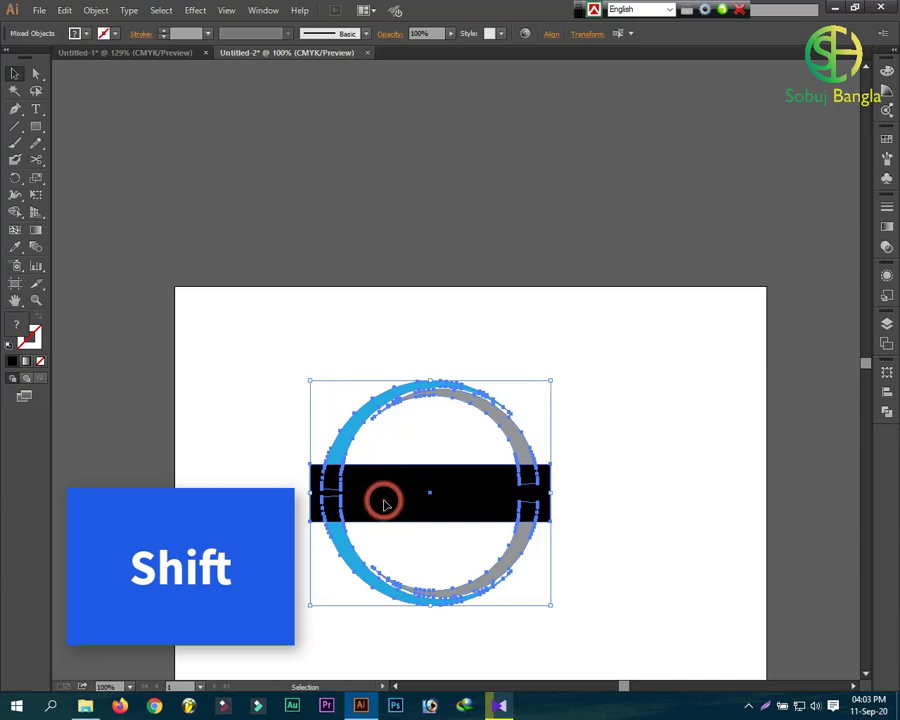
pyautogui.click(15, 212)
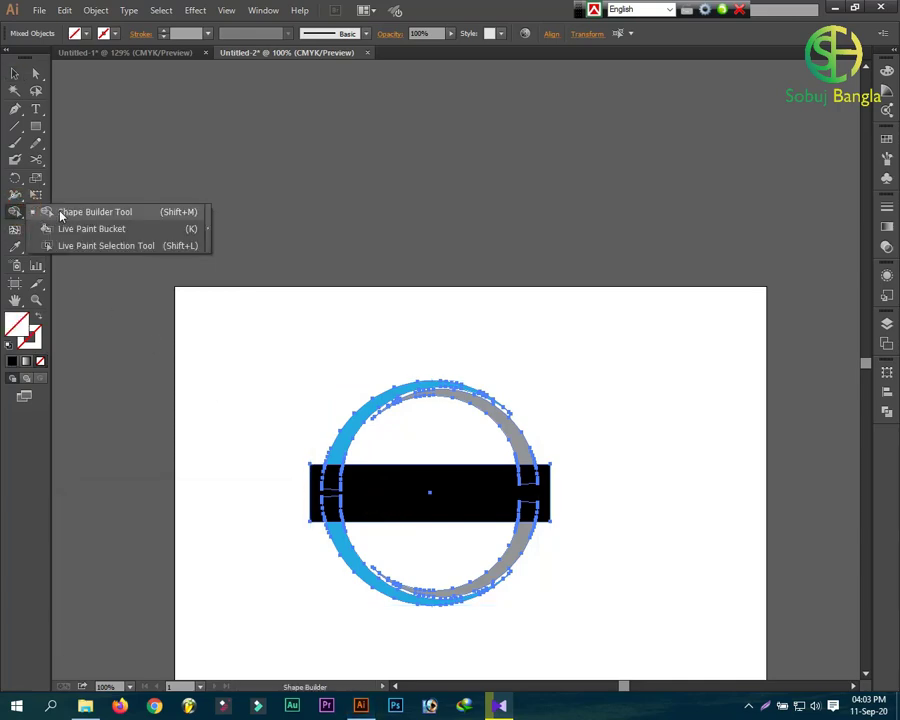
pyautogui.click(61, 214)
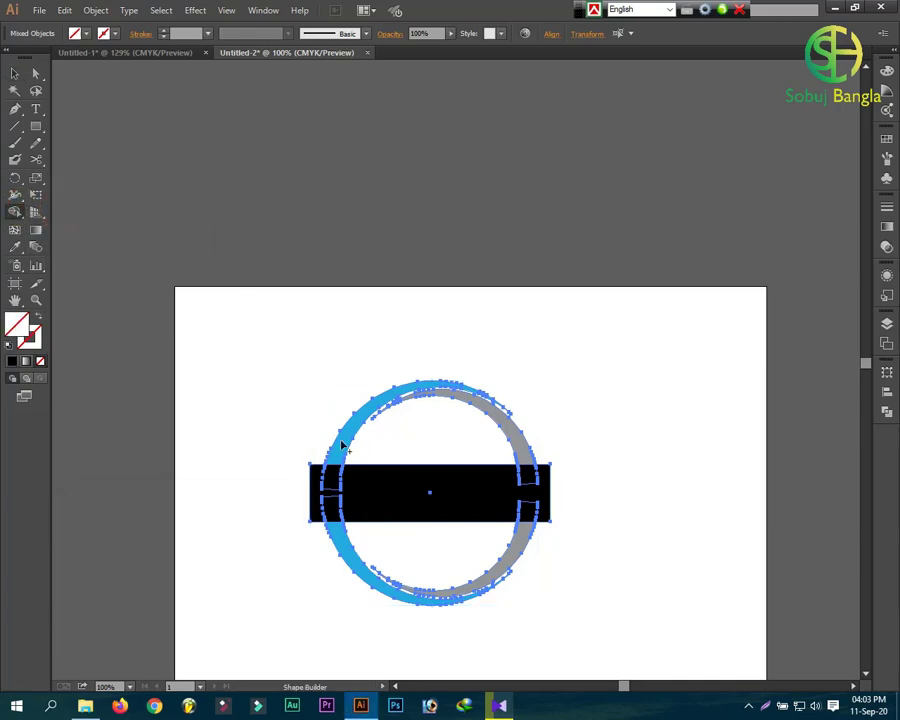
pyautogui.keyDown('alt'); pyautogui.click(372, 492); pyautogui.keyUp('alt')
pyautogui.keyDown('alt'); pyautogui.click(328, 484); pyautogui.keyUp('alt')
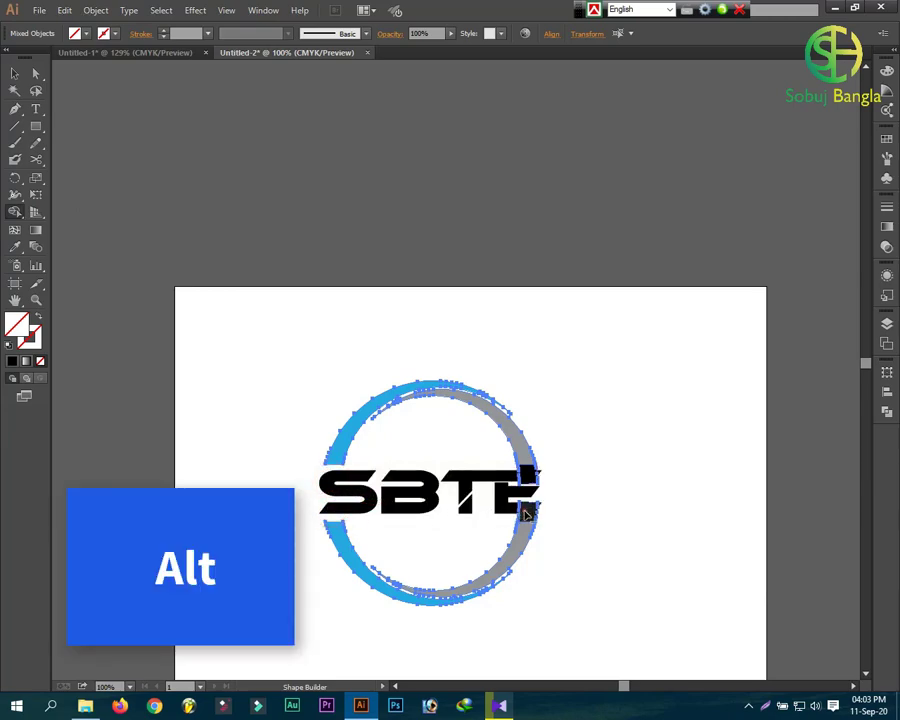
pyautogui.keyDown('alt'); pyautogui.click(535, 478); pyautogui.keyUp('alt')
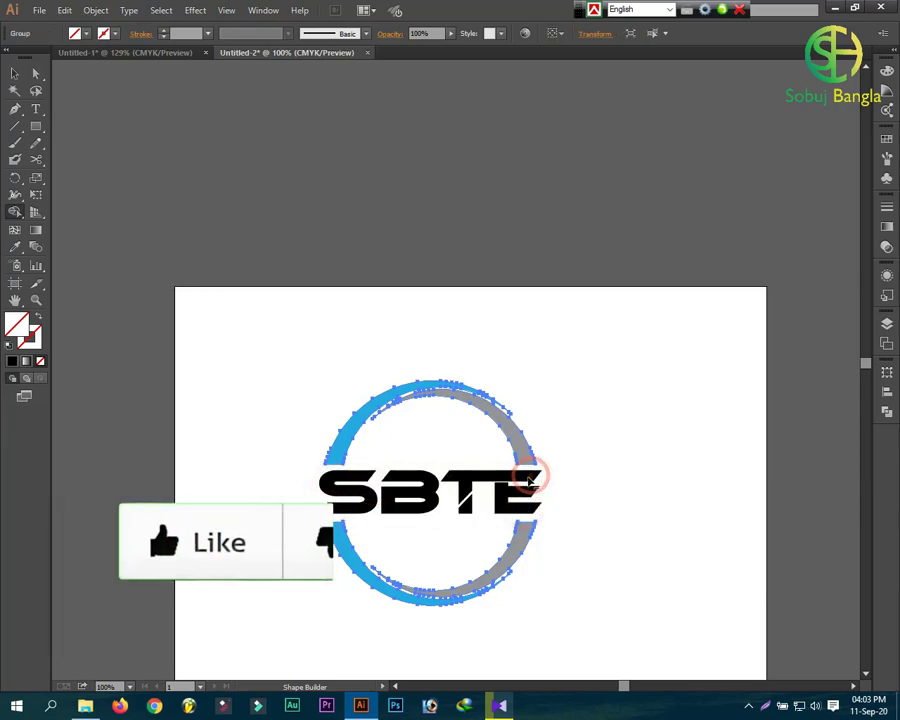
pyautogui.click(14, 73)
pyautogui.click(262, 393)
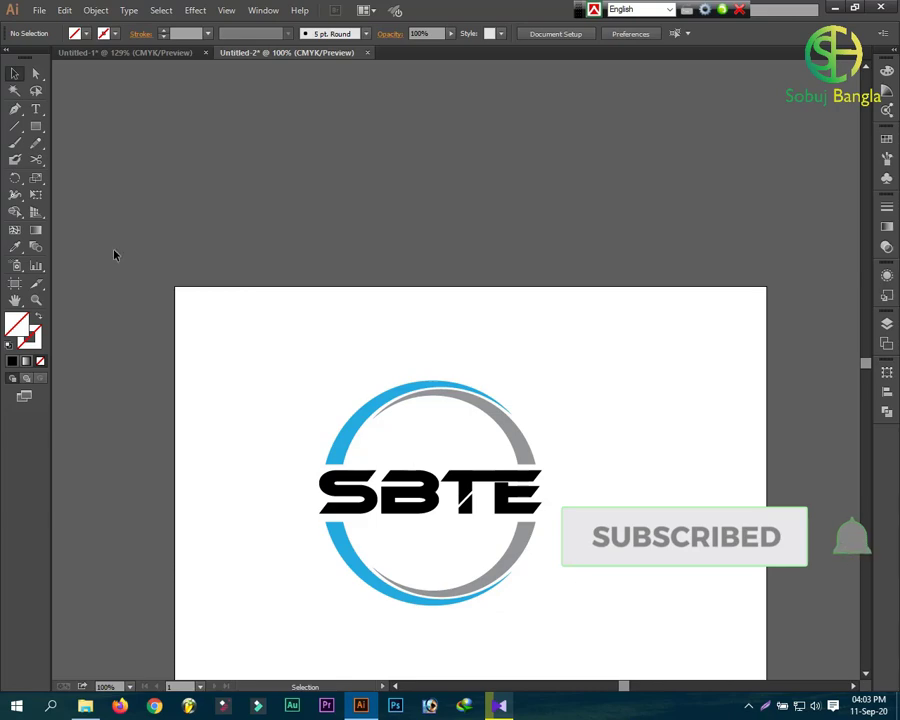
# Draw a thin cyan vertical bar, about 3.63 in tall, right of the ring logo.
pyautogui.scroll(-2, 212, 304)
pyautogui.scroll(-1, 248, 355)
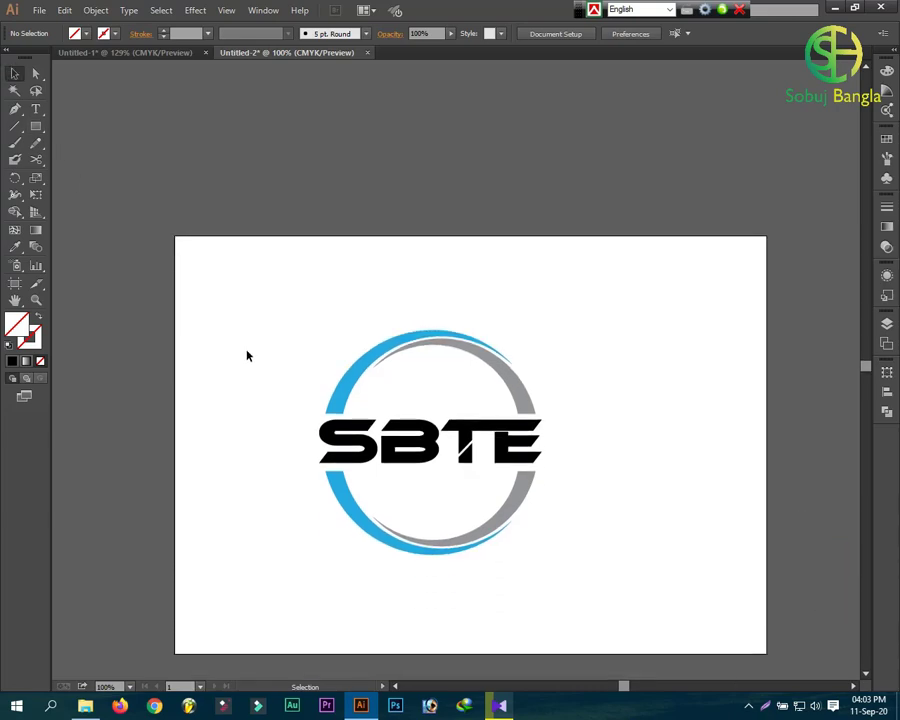
pyautogui.click(33, 130)
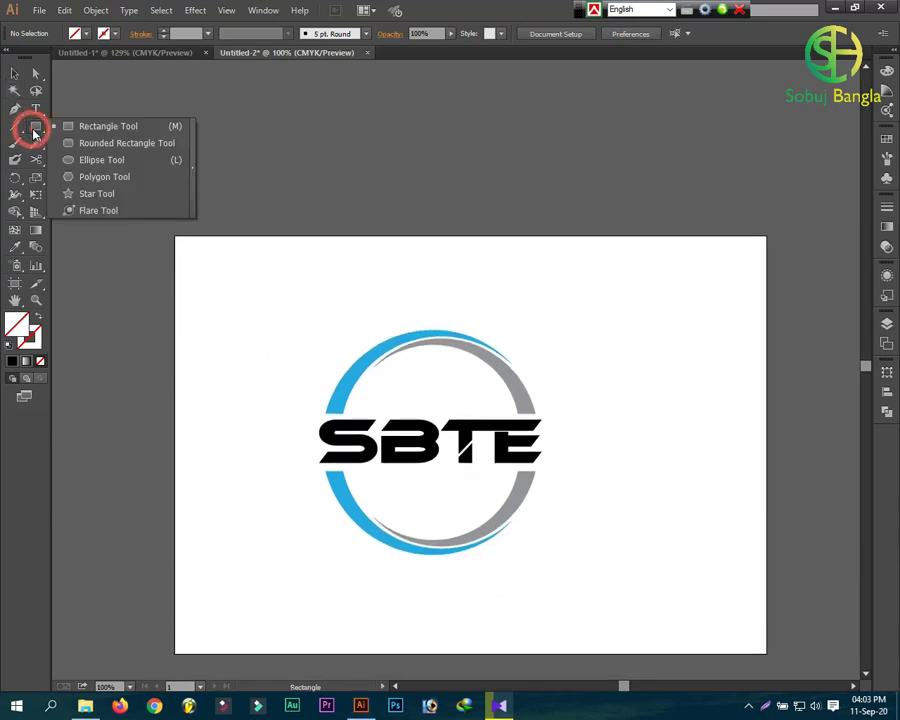
pyautogui.click(64, 128)
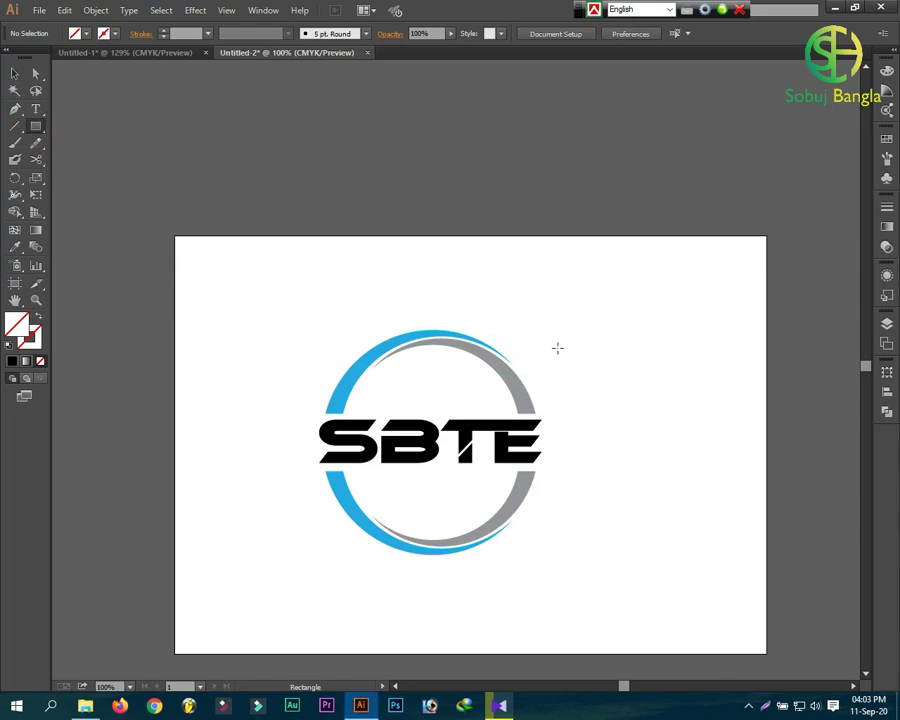
pyautogui.moveTo(558, 348)
pyautogui.mouseDown()
pyautogui.moveTo(562, 532)
pyautogui.moveTo(548, 533)
pyautogui.mouseUp()
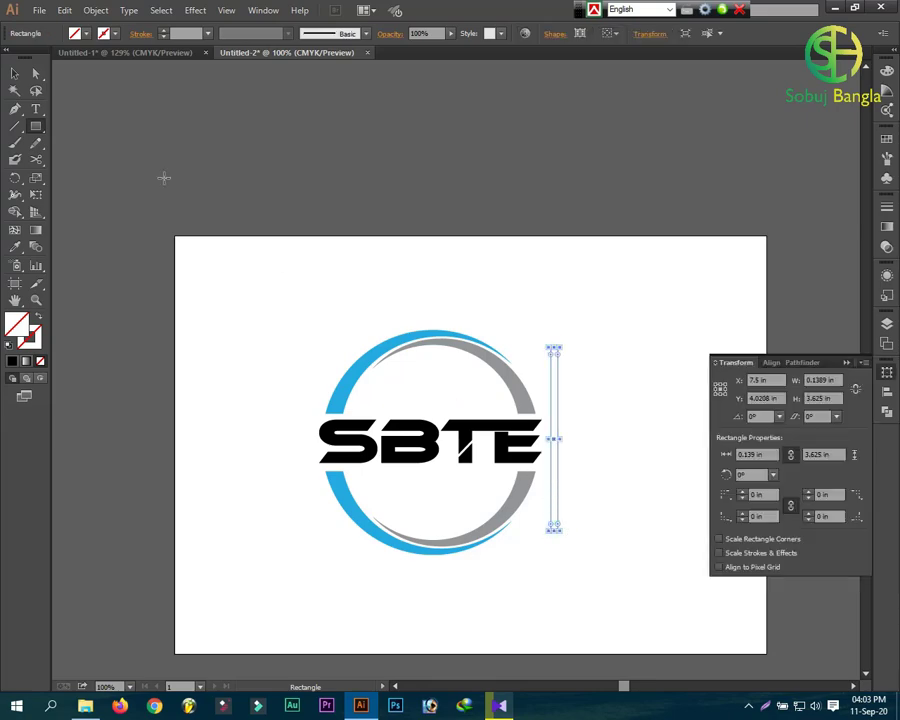
pyautogui.click(85, 33)
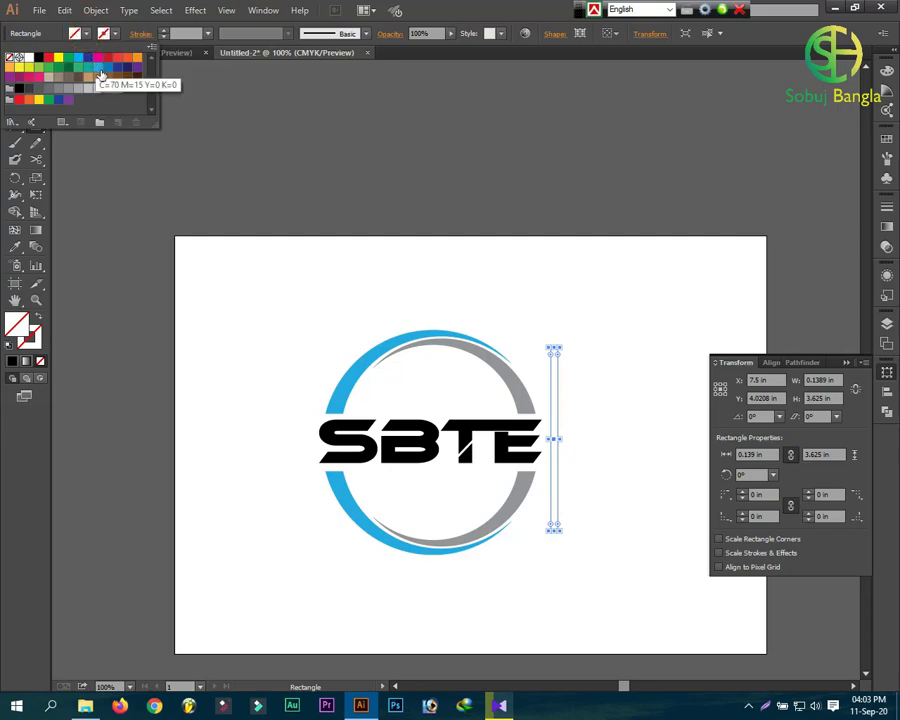
pyautogui.click(98, 68)
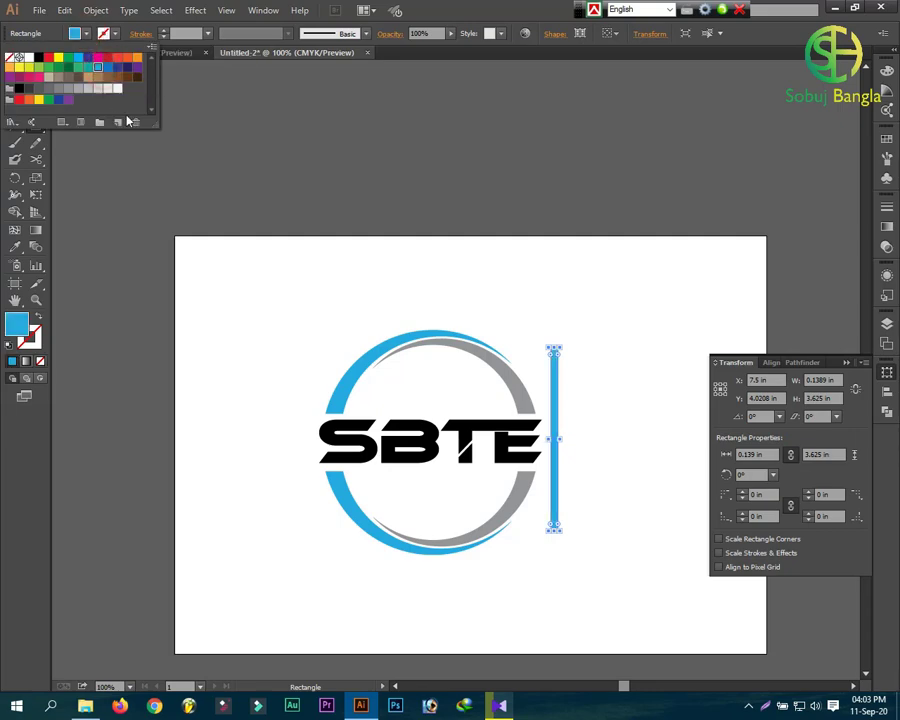
pyautogui.click(121, 29)
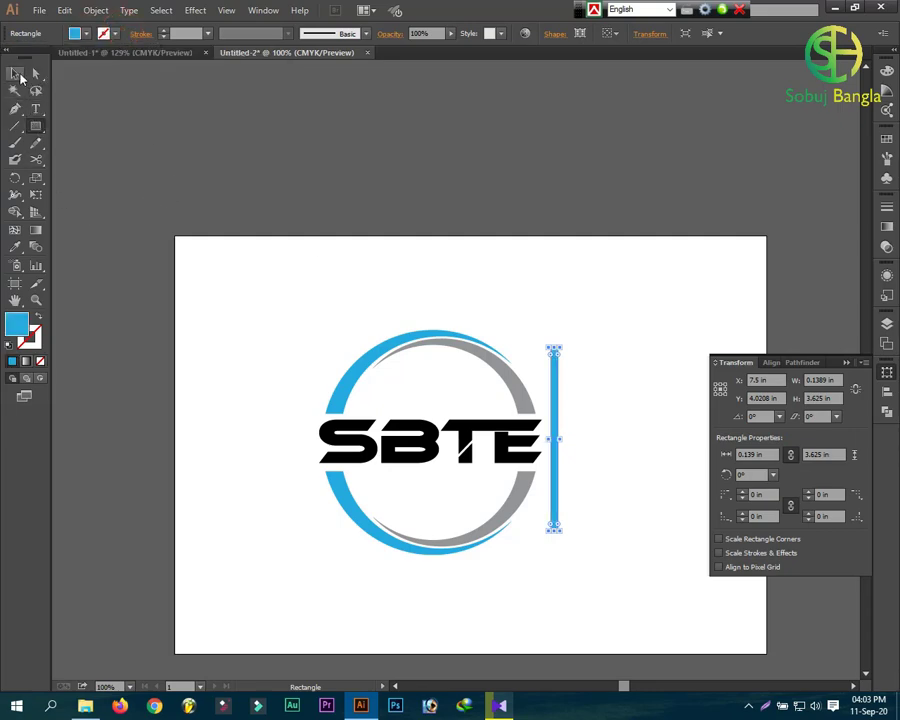
pyautogui.click(17, 73)
pyautogui.click(589, 413)
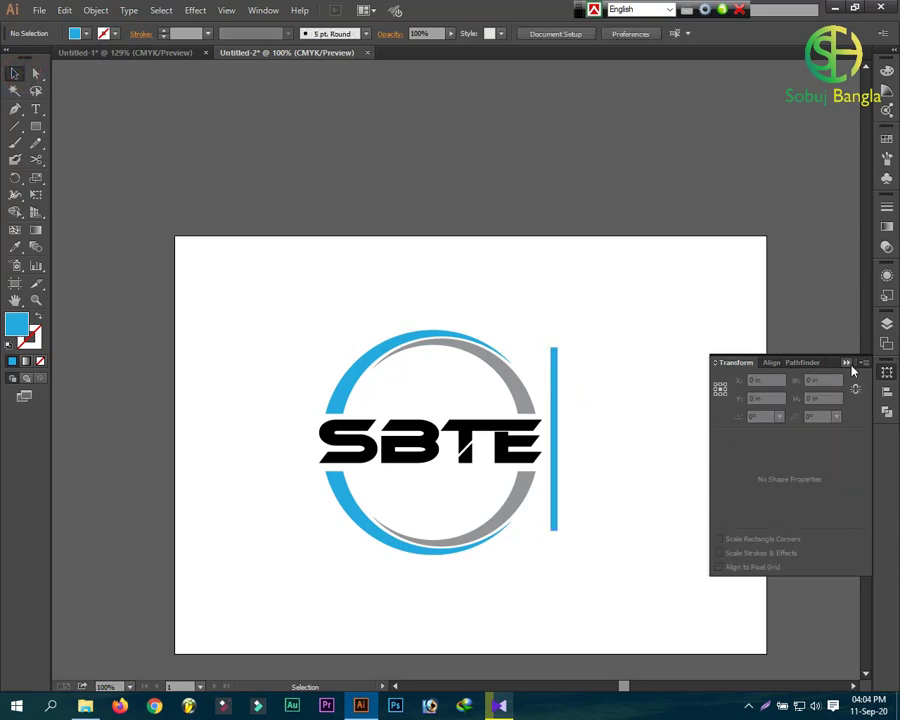
pyautogui.click(848, 364)
# Add 'SOBUJ BANGLA' and 'TO ENGLISH' as separate text lines beside the blue bar.
pyautogui.click(35, 109)
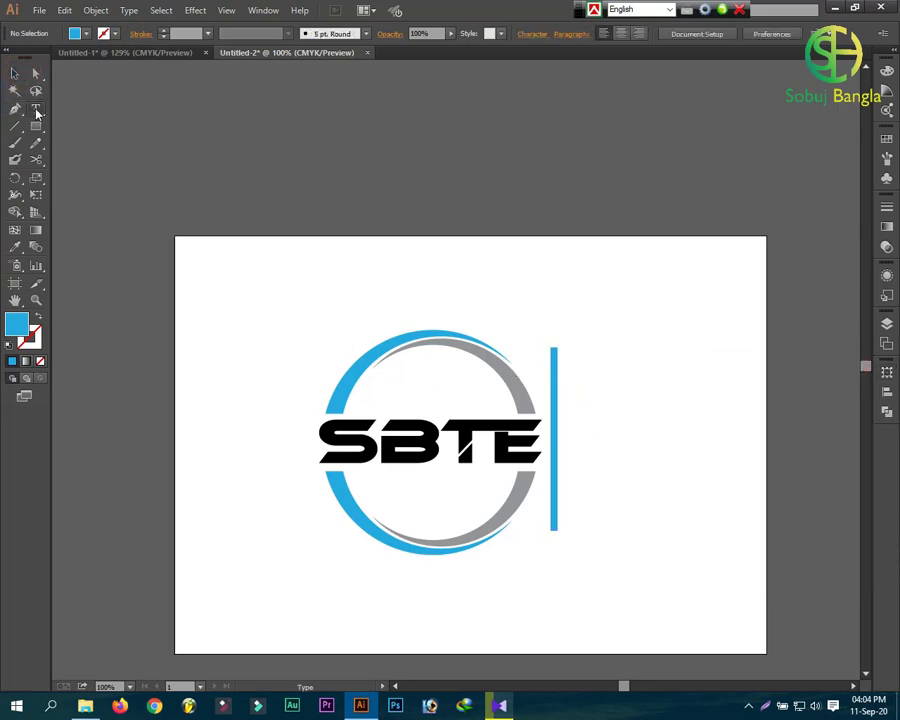
pyautogui.click(590, 380)
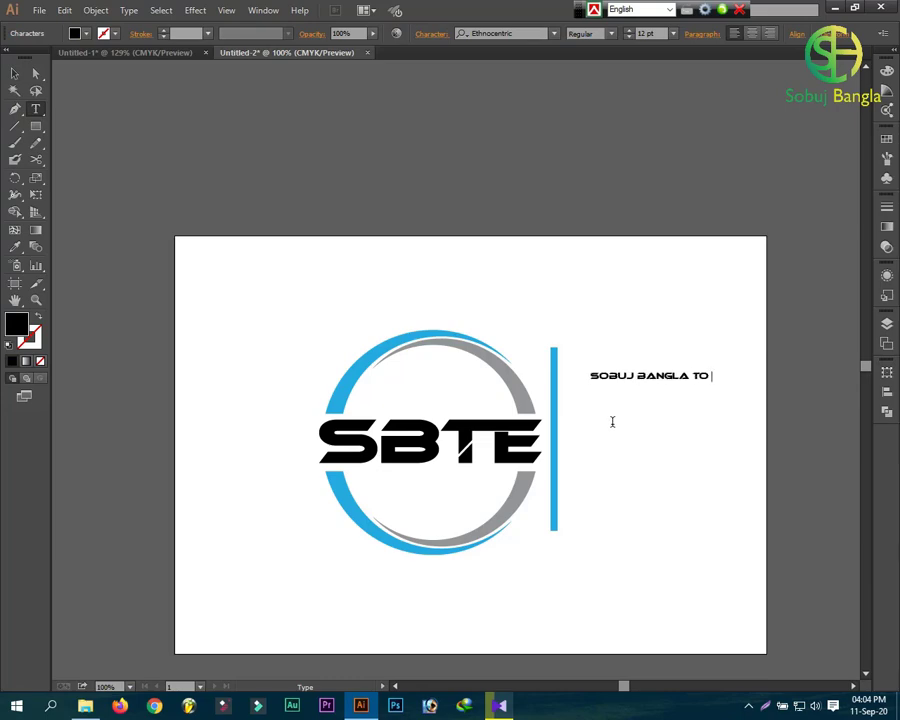
pyautogui.press('Escape')
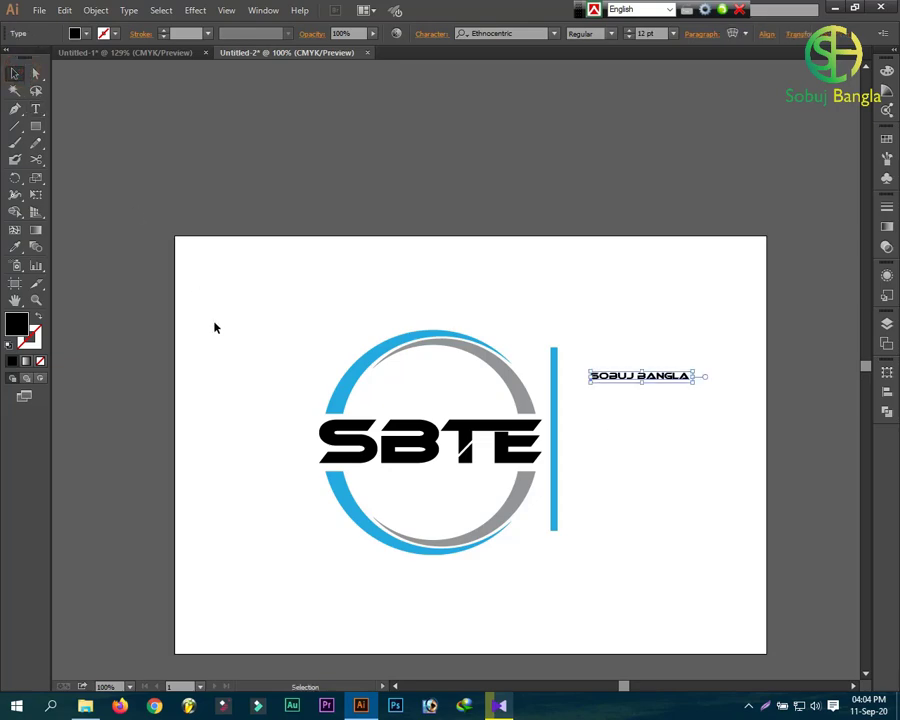
pyautogui.press('t')
pyautogui.click(588, 414)
pyautogui.write('TO ENGLIS')
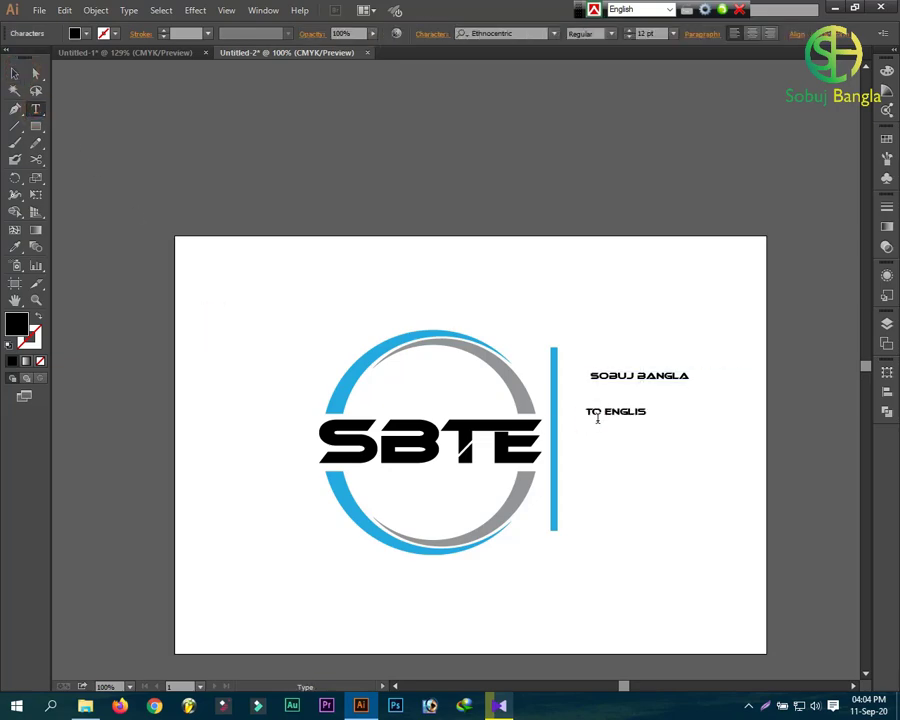
pyautogui.write('H')
pyautogui.press('Escape')
pyautogui.click(591, 379)
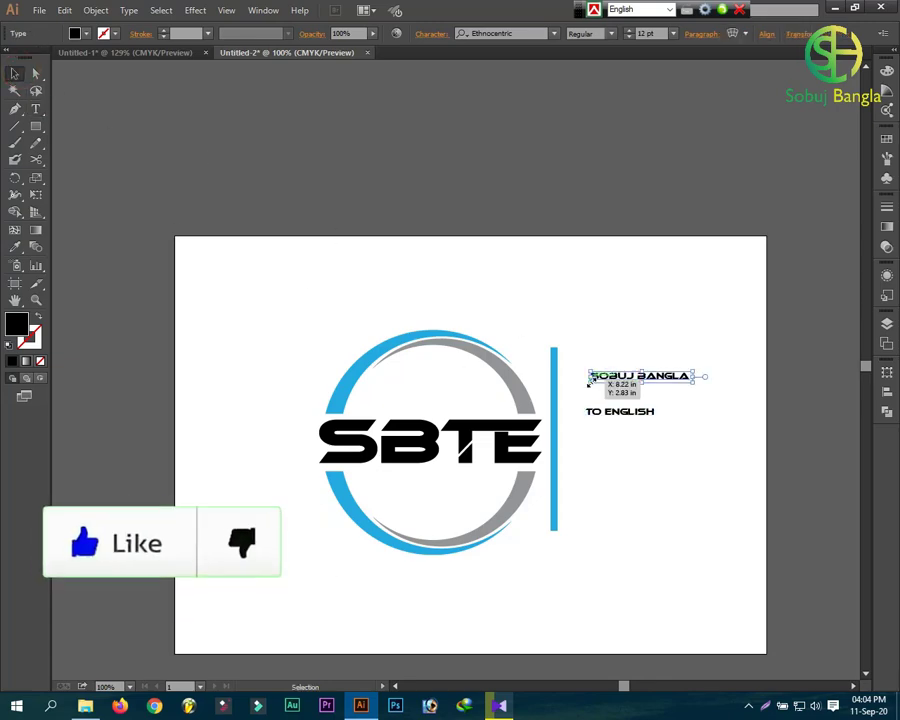
pyautogui.keyDown('shift'); pyautogui.click(602, 411); pyautogui.keyUp('shift')
pyautogui.click(553, 33)
# Apply Arial Rounded MT Bold to both lines and enlarge Sobuj Bangla.
pyautogui.moveTo(730, 188); pyautogui.dragTo(724, 84)
pyautogui.click(660, 287)
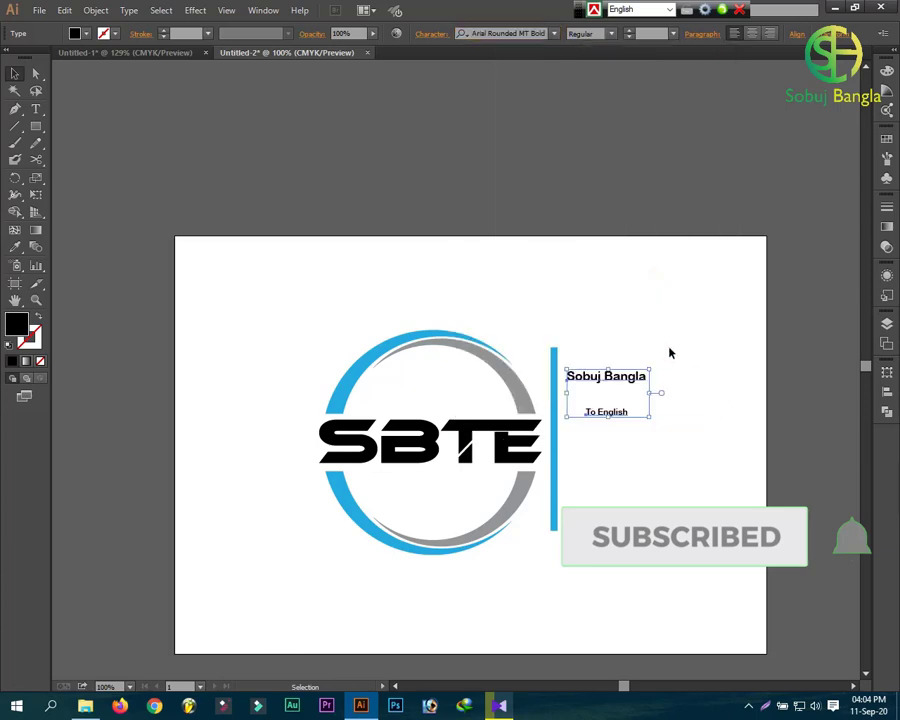
pyautogui.click(662, 406)
pyautogui.click(628, 381)
pyautogui.moveTo(651, 384); pyautogui.dragTo(738, 428)
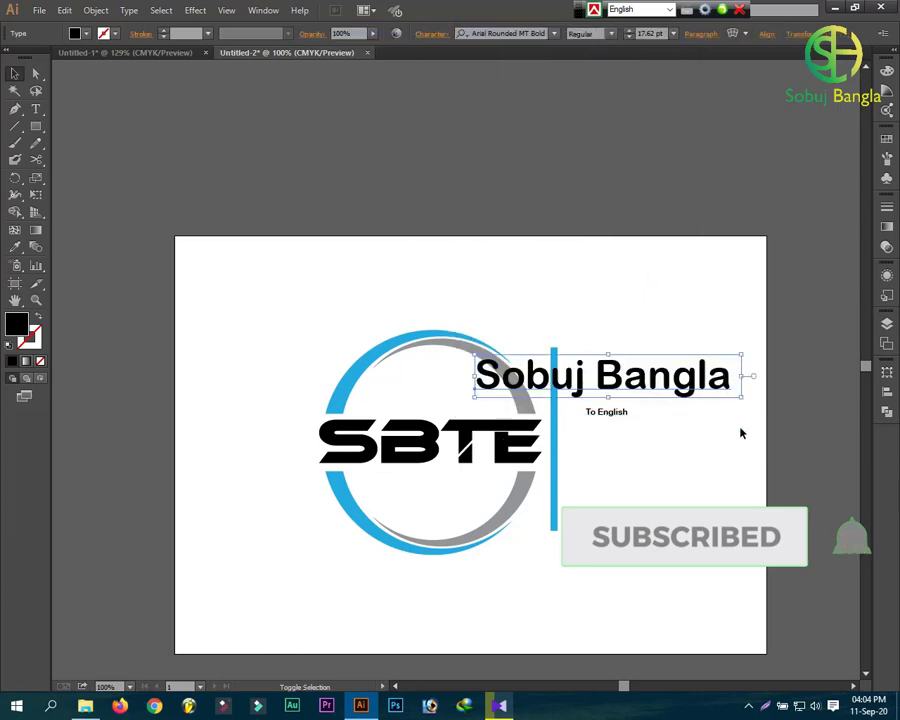
pyautogui.moveTo(600, 375); pyautogui.dragTo(680, 375)
# Shift the logo left and place Sobuj Bangla beside the blue bar.
pyautogui.moveTo(603, 577); pyautogui.dragTo(366, 422)
pyautogui.rightClick(426, 481)
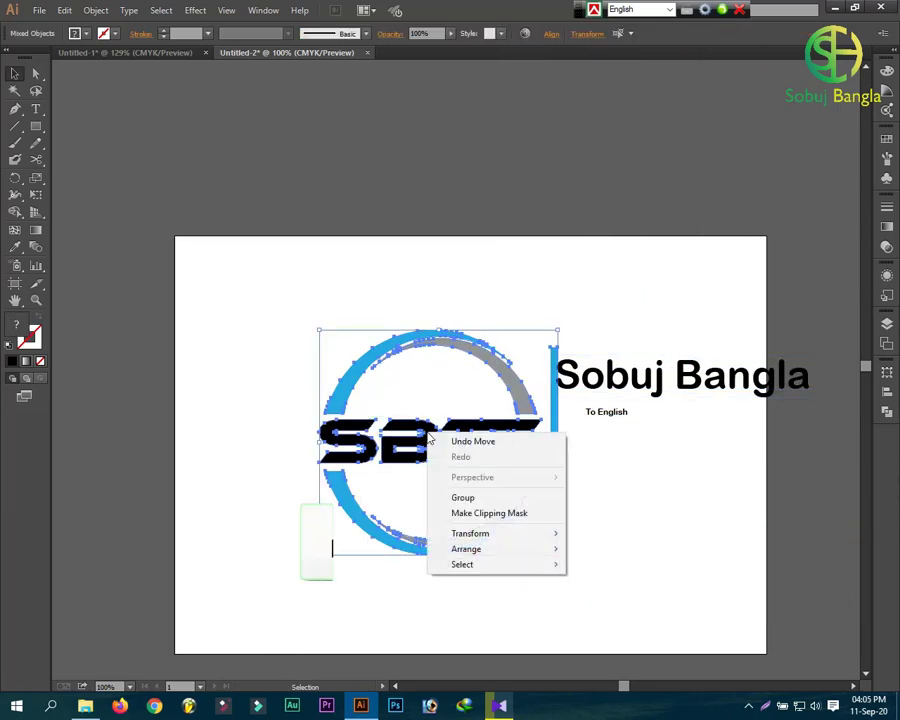
pyautogui.moveTo(510, 442); pyautogui.dragTo(412, 432)
pyautogui.moveTo(620, 381); pyautogui.dragTo(530, 364)
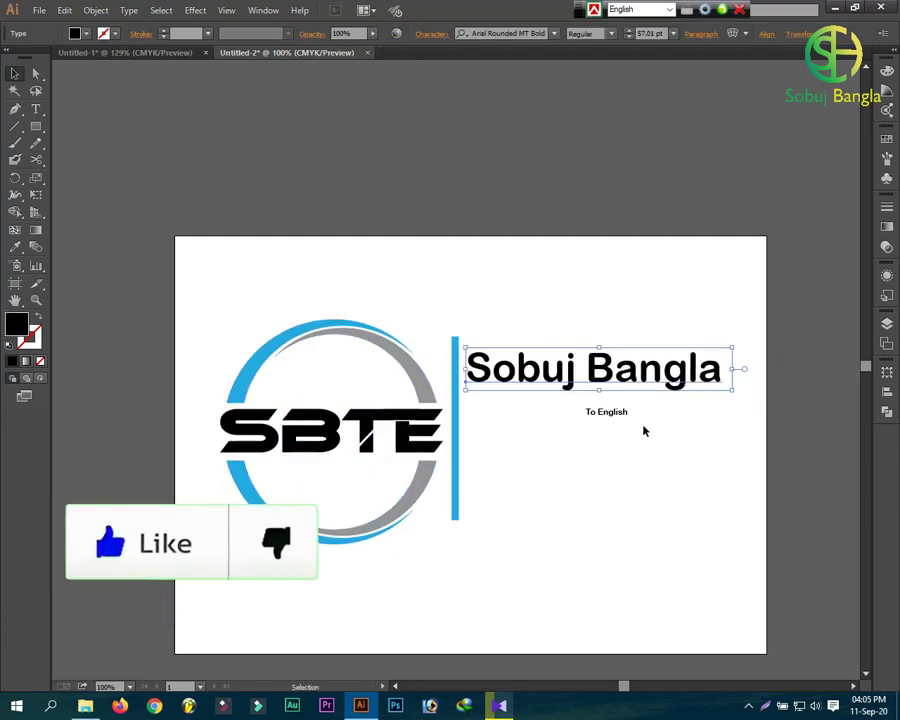
pyautogui.moveTo(612, 412); pyautogui.dragTo(568, 512)
# Scale Sobuj Bangla up and set To English to about 76 pt beneath it.
pyautogui.click(724, 374)
pyautogui.moveTo(730, 392); pyautogui.dragTo(762, 424)
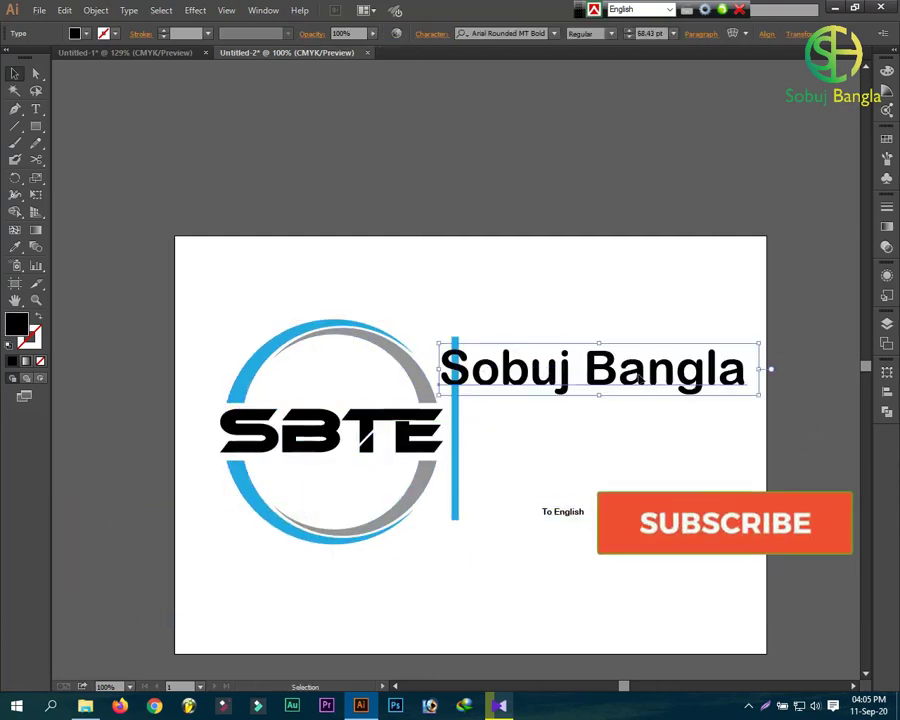
pyautogui.moveTo(662, 375); pyautogui.dragTo(680, 378)
pyautogui.click(580, 507)
pyautogui.moveTo(590, 516); pyautogui.dragTo(700, 536)
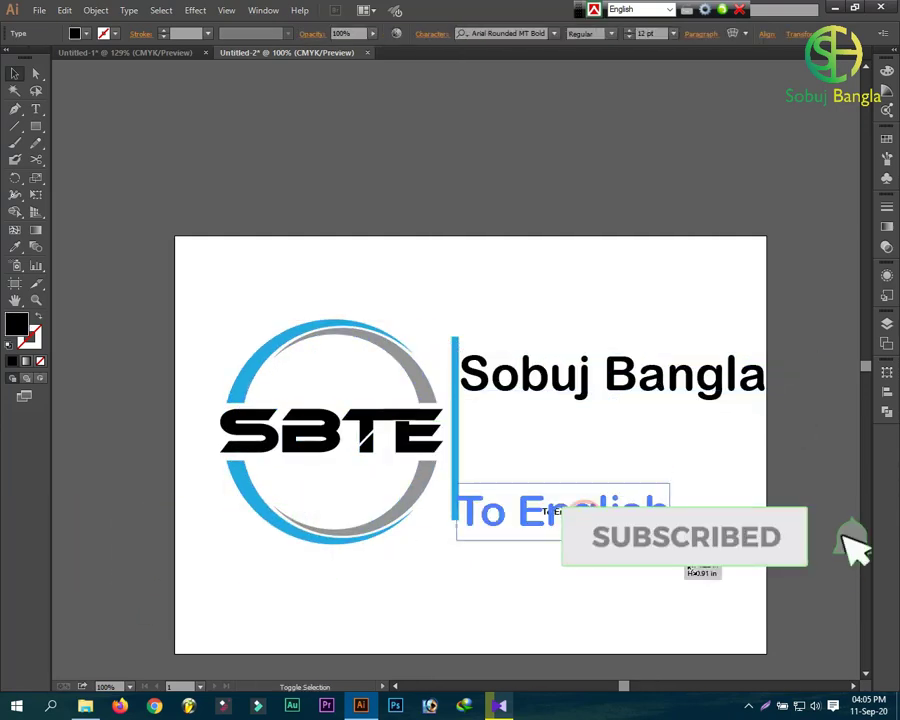
pyautogui.moveTo(599, 530)
pyautogui.mouseDown()
pyautogui.moveTo(632, 484)
pyautogui.moveTo(632, 440)
pyautogui.mouseUp()
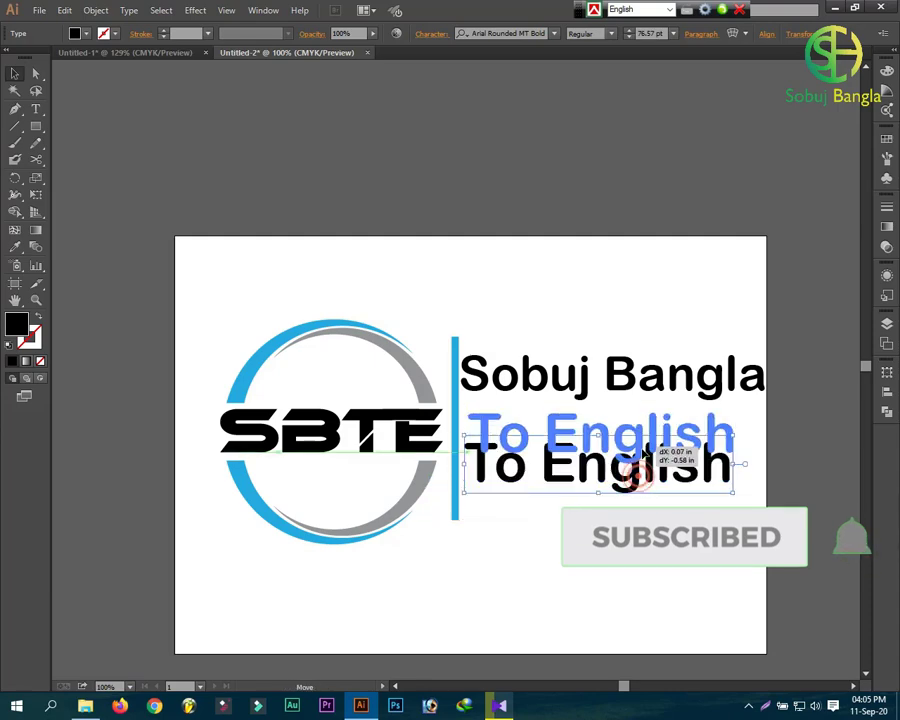
# Group the two tagline text lines together.
pyautogui.keyDown('shift'); pyautogui.click(619, 380); pyautogui.keyUp('shift')
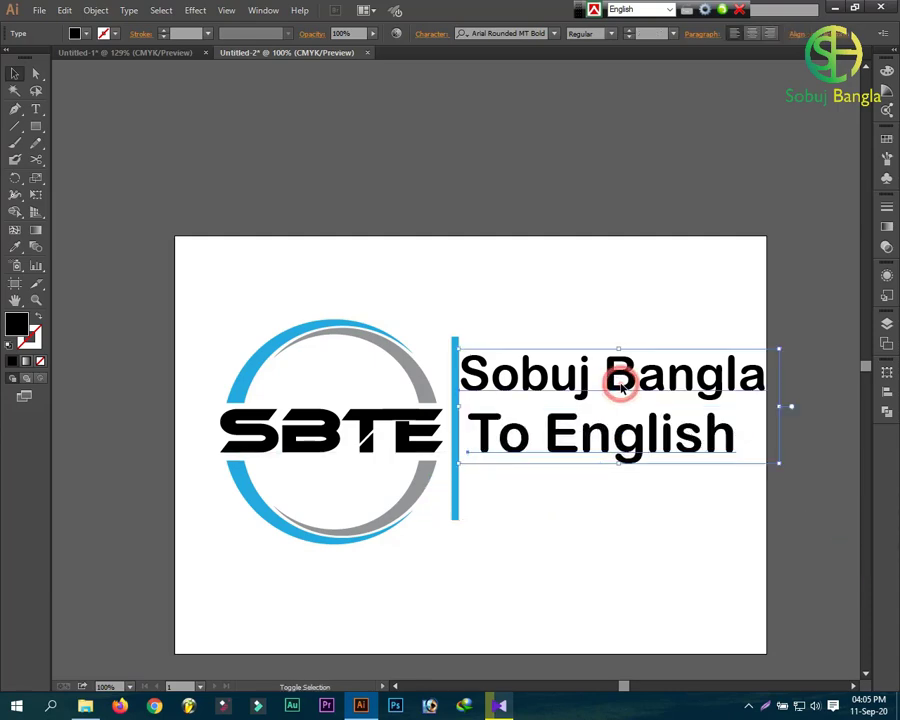
pyautogui.rightClick(622, 387)
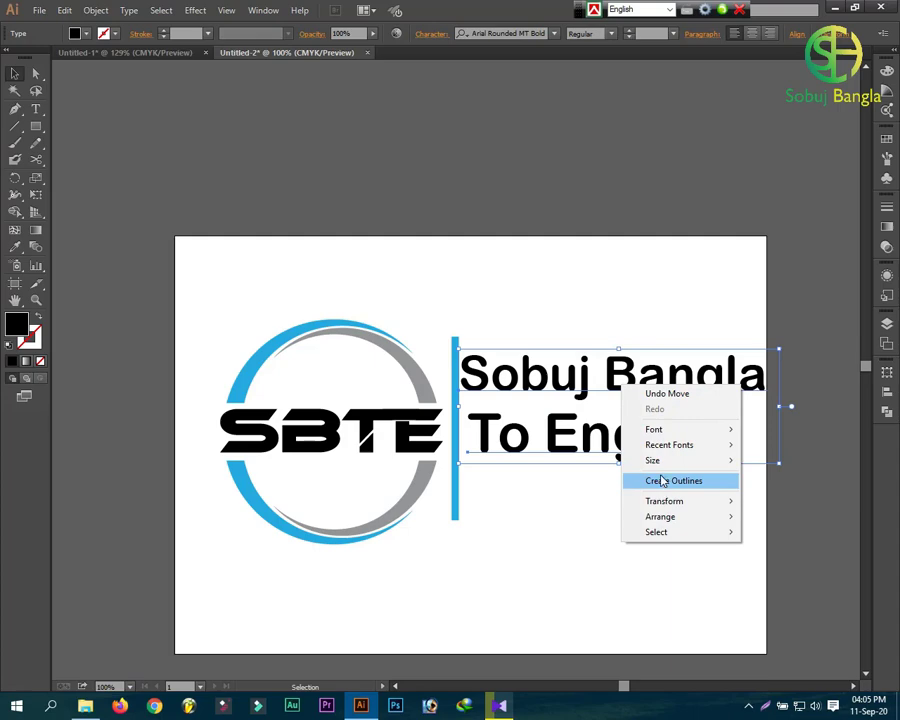
pyautogui.click(98, 11)
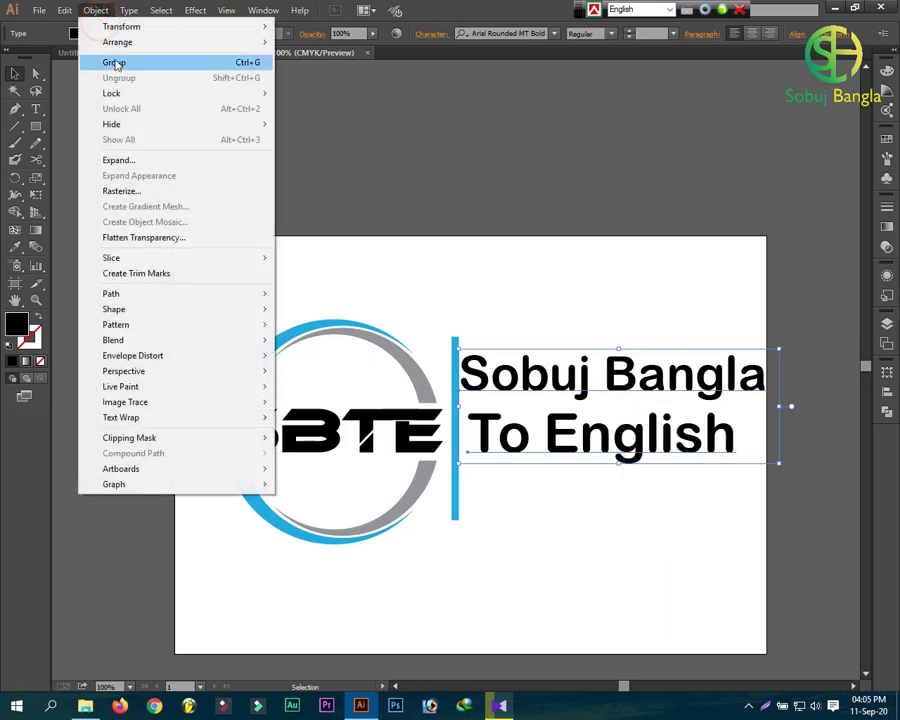
pyautogui.click(116, 62)
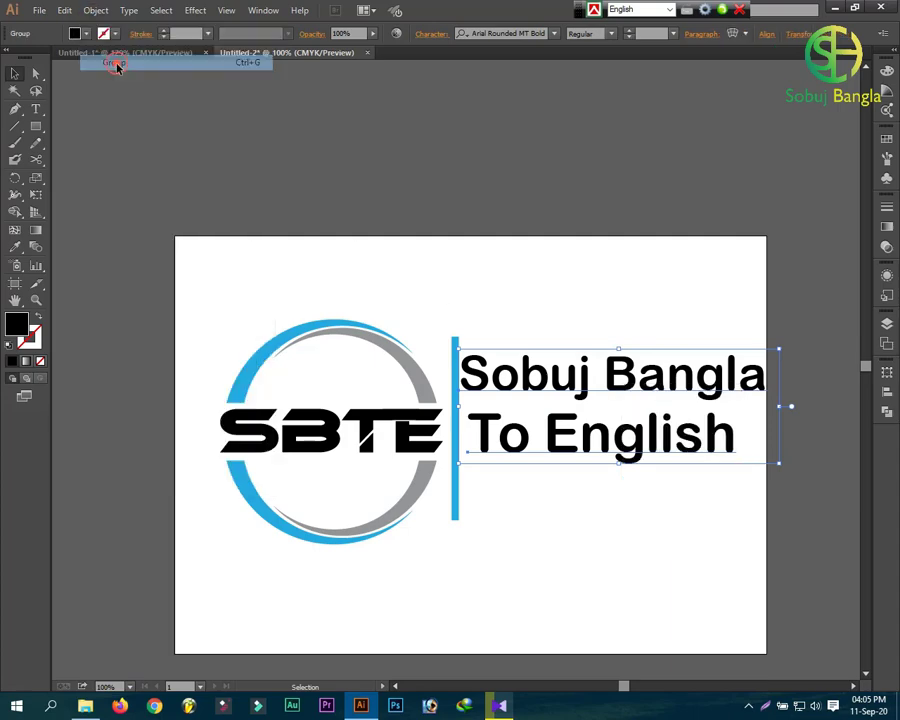
# Vertically centre the logo and tagline group on each other.
pyautogui.keyDown('shift'); pyautogui.click(455, 441); pyautogui.keyUp('shift')
pyautogui.click(886, 393)
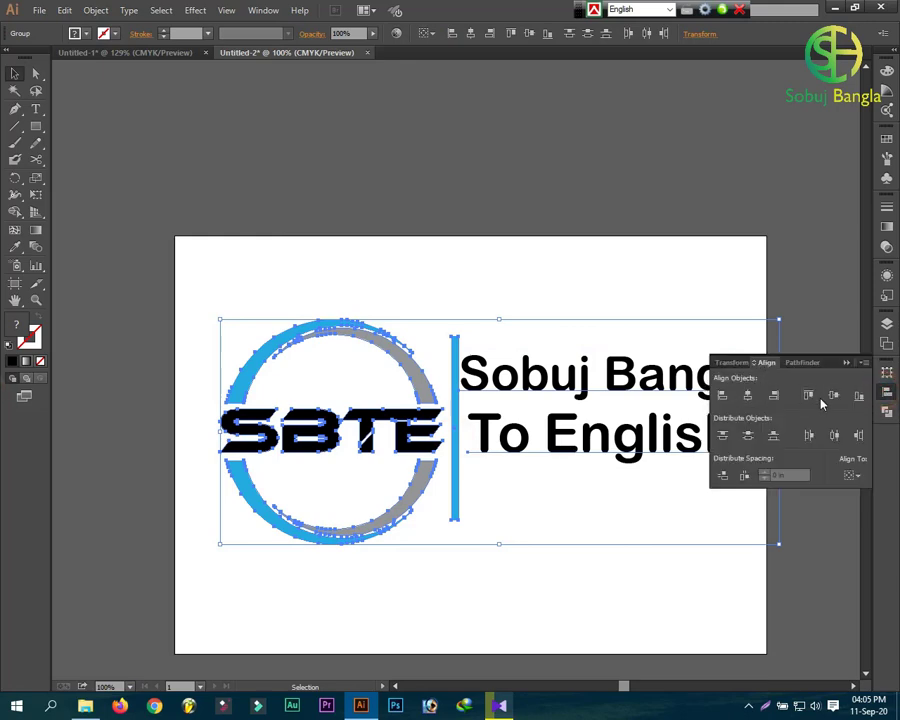
pyautogui.click(834, 397)
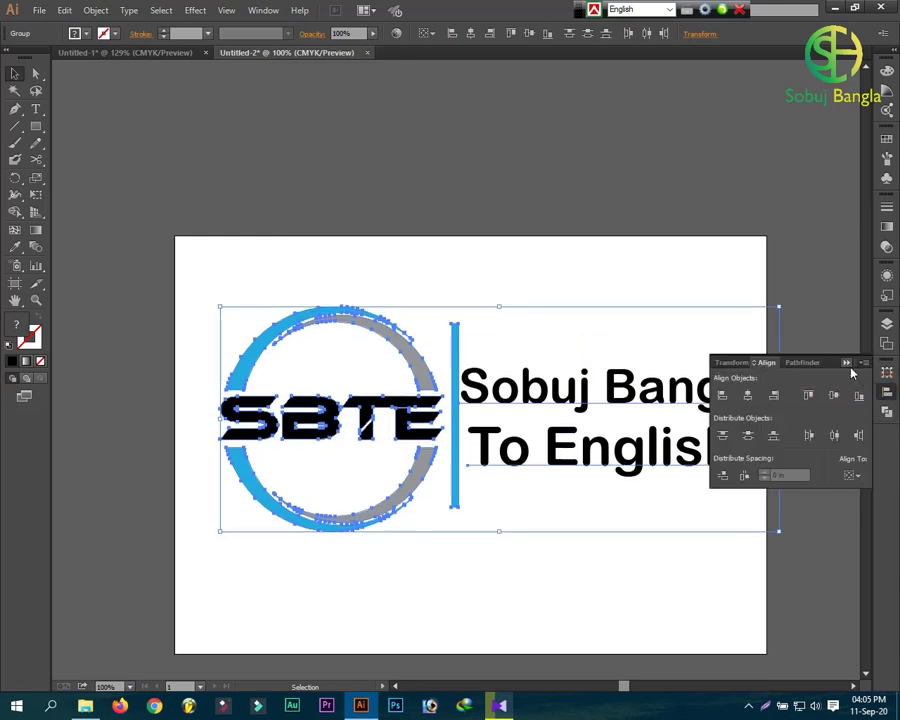
pyautogui.click(846, 362)
pyautogui.click(679, 571)
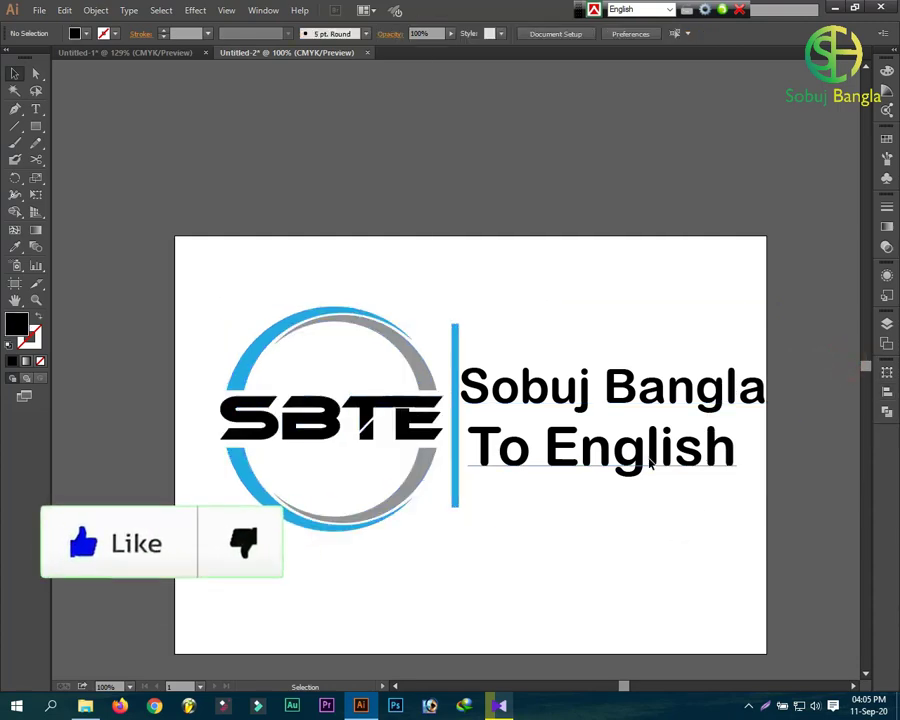
# Fill the To English line with light grey.
pyautogui.click(648, 460)
pyautogui.rightClick(643, 457)
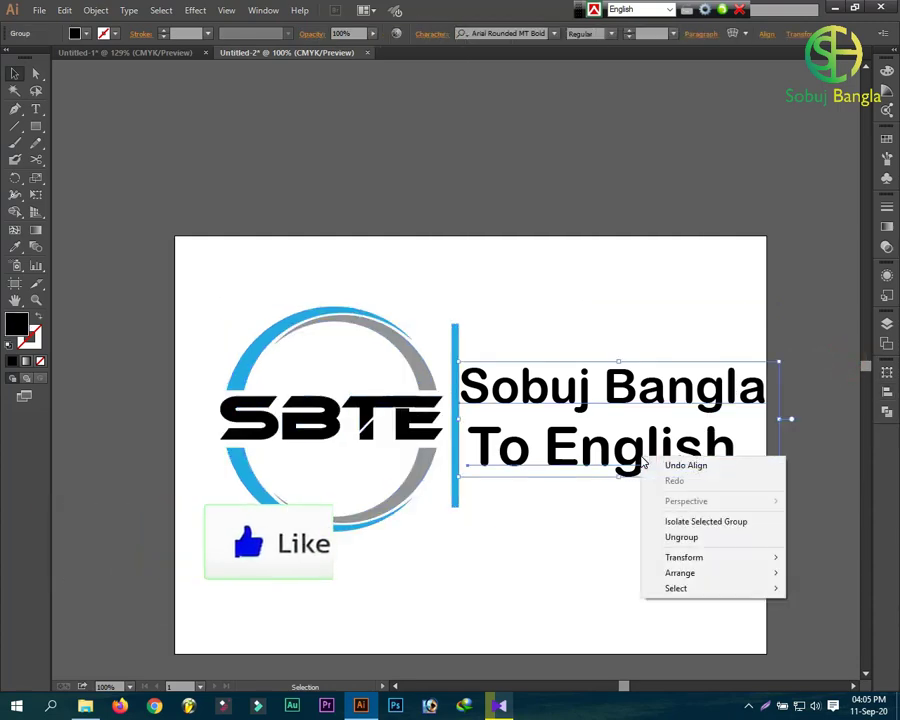
pyautogui.click(681, 537)
pyautogui.click(630, 478)
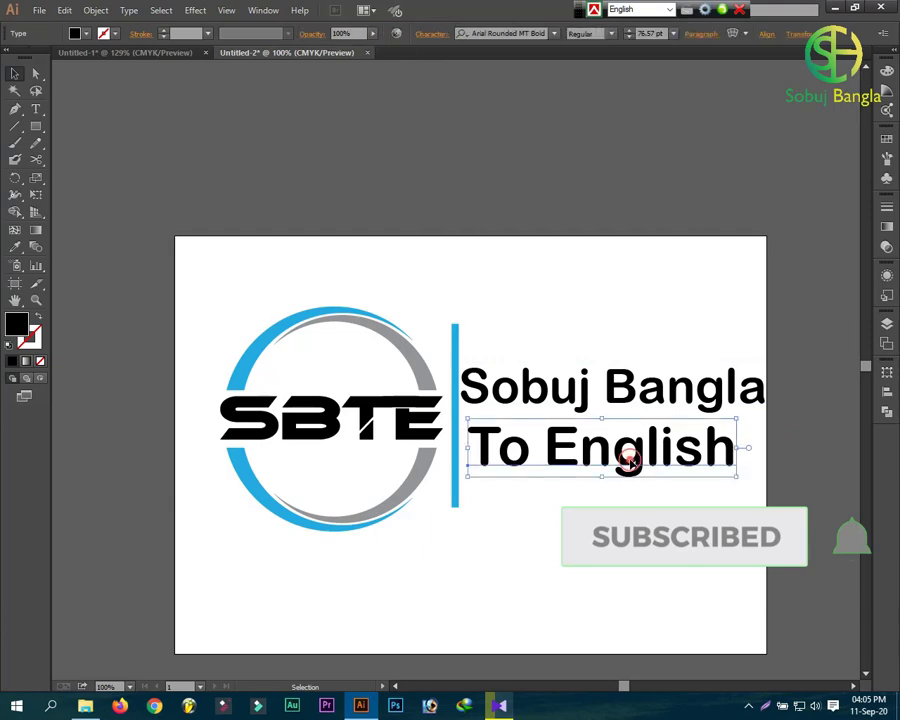
pyautogui.click(100, 33)
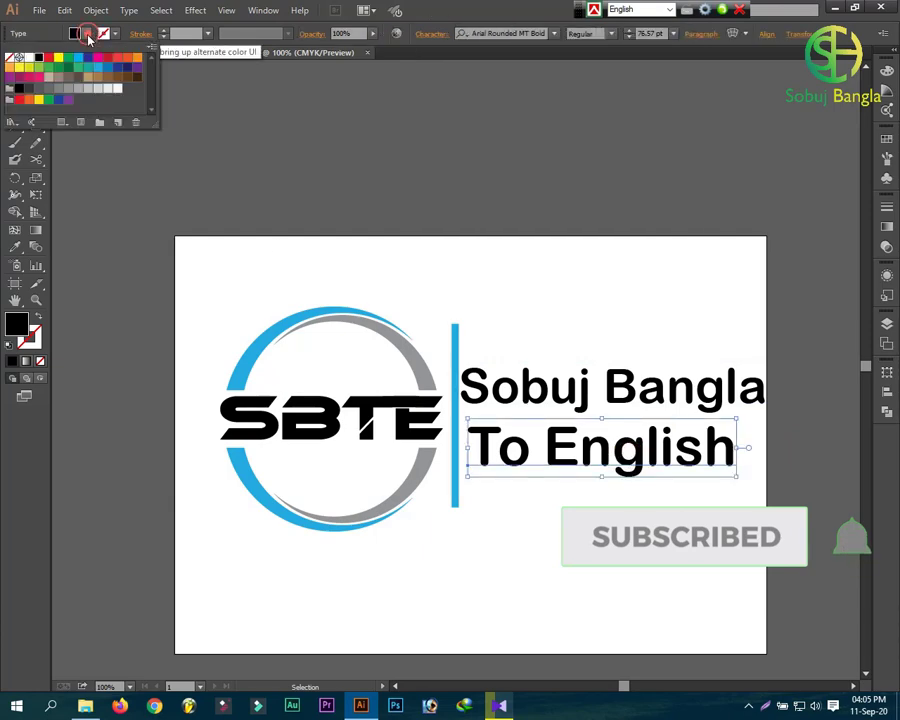
pyautogui.click(88, 92)
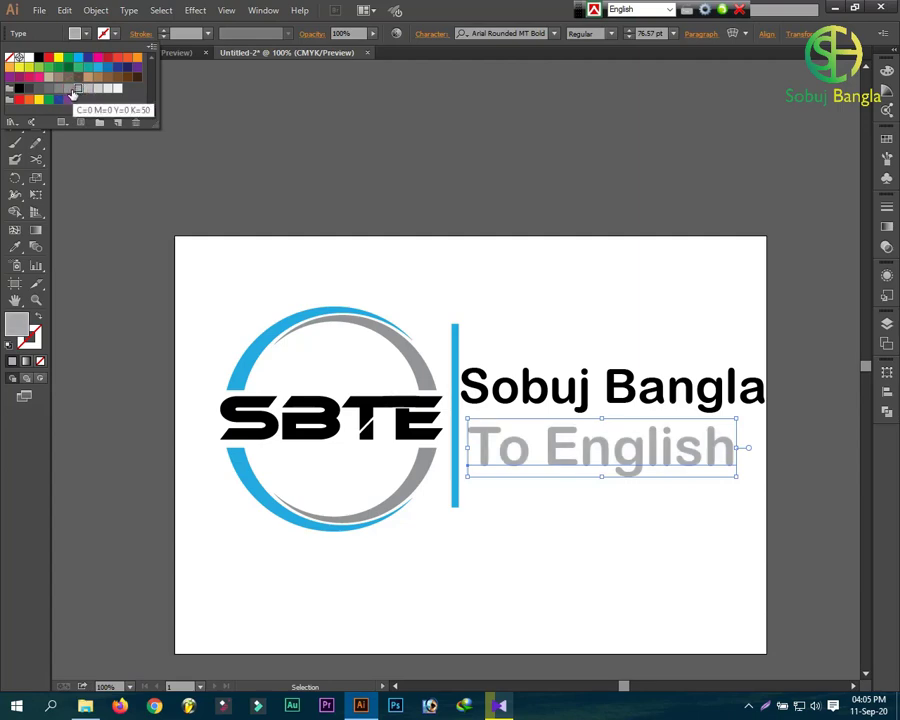
pyautogui.click(70, 92)
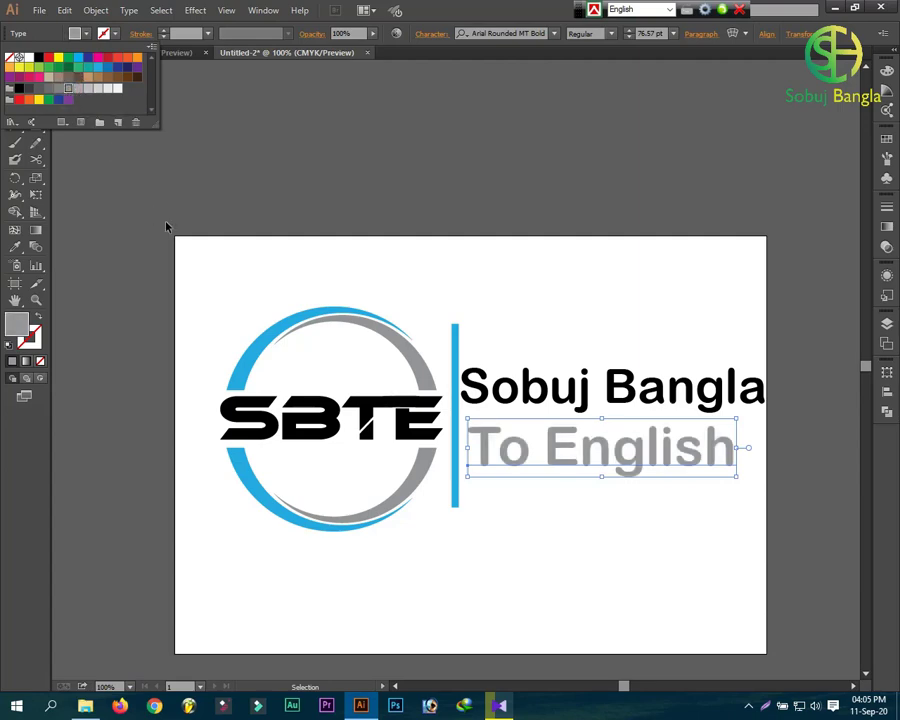
pyautogui.click(268, 293)
# Fill the Sobuj Bangla line with blue.
pyautogui.click(527, 390)
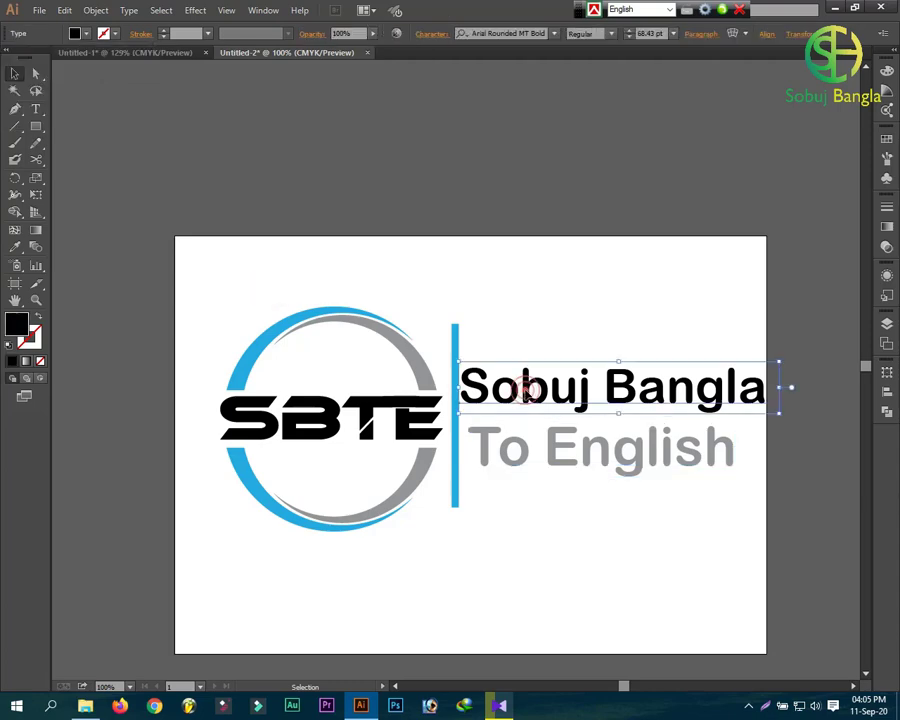
pyautogui.click(80, 33)
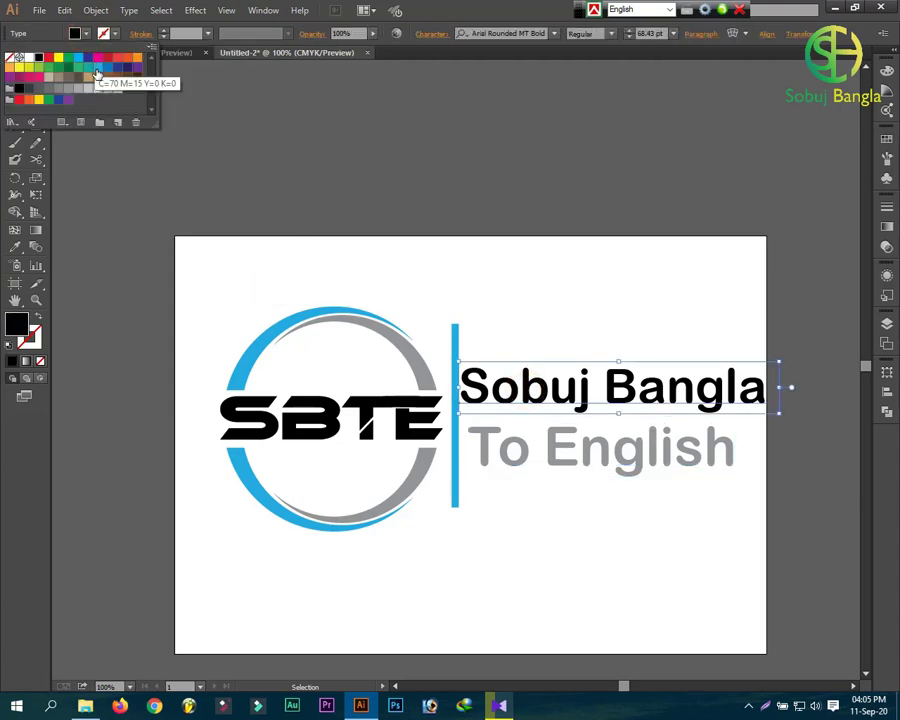
pyautogui.click(97, 67)
pyautogui.click(249, 198)
pyautogui.click(300, 255)
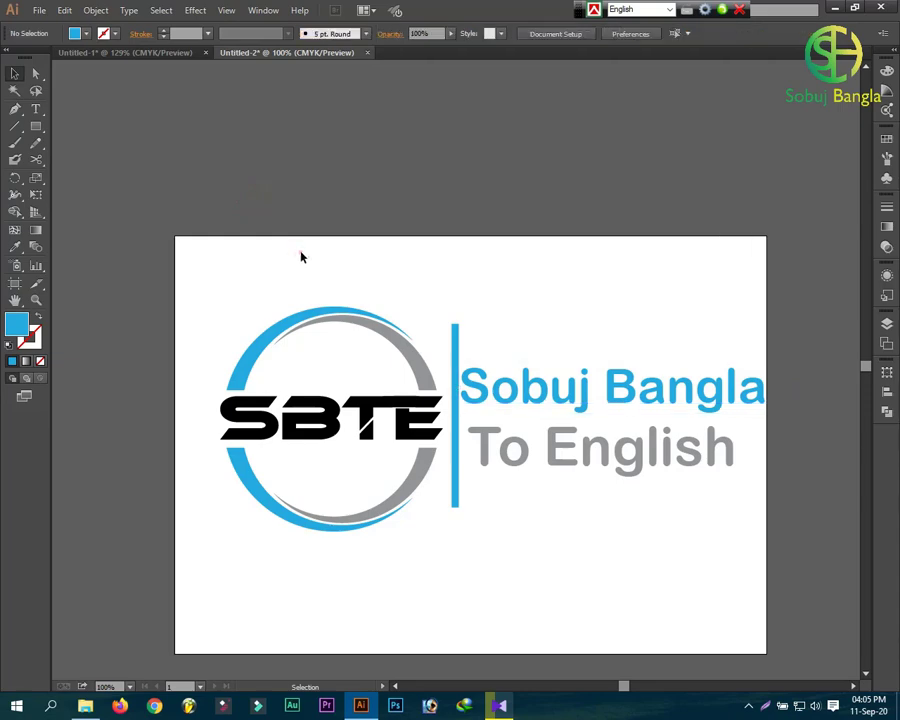
# Ungroup the SBTE logo group so its parts can be edited separately.
pyautogui.click(462, 383)
pyautogui.click(454, 335)
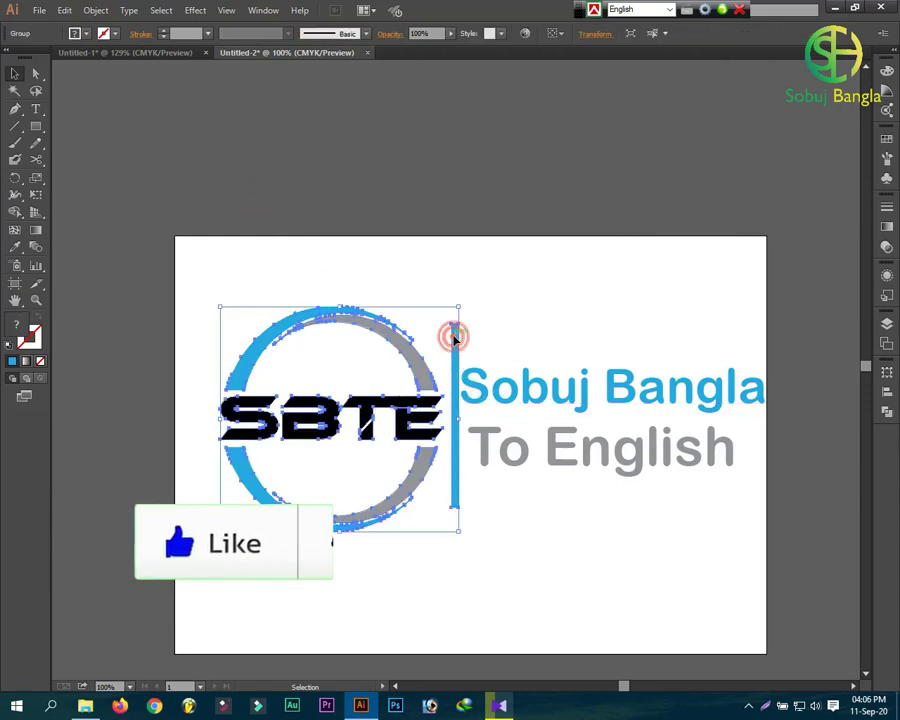
pyautogui.rightClick(442, 341)
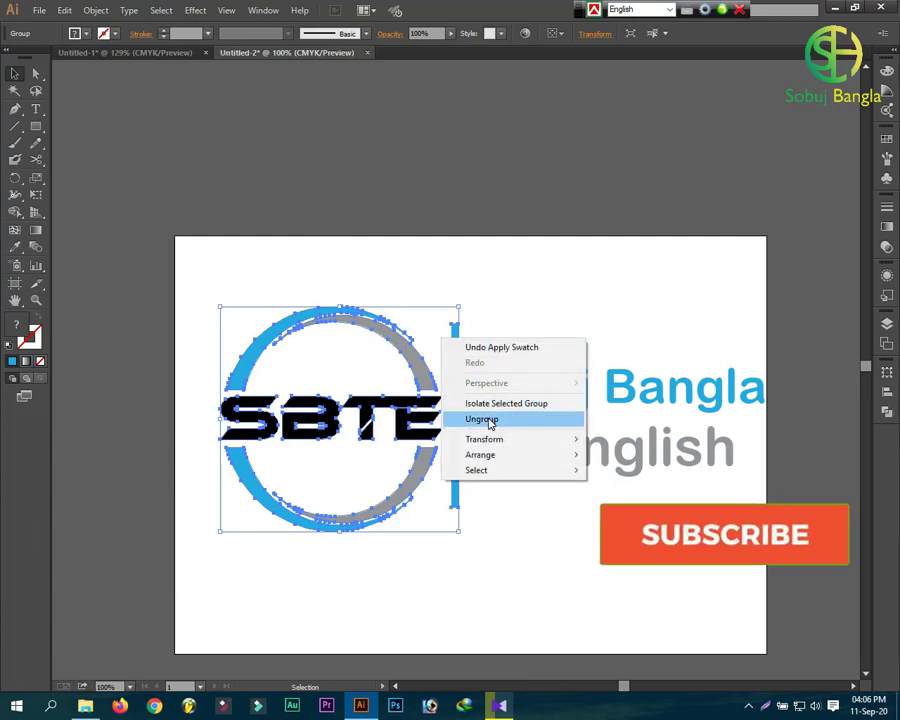
pyautogui.click(482, 419)
pyautogui.click(485, 342)
# Colour the vertical divider bar light grey from the fill swatches.
pyautogui.click(454, 348)
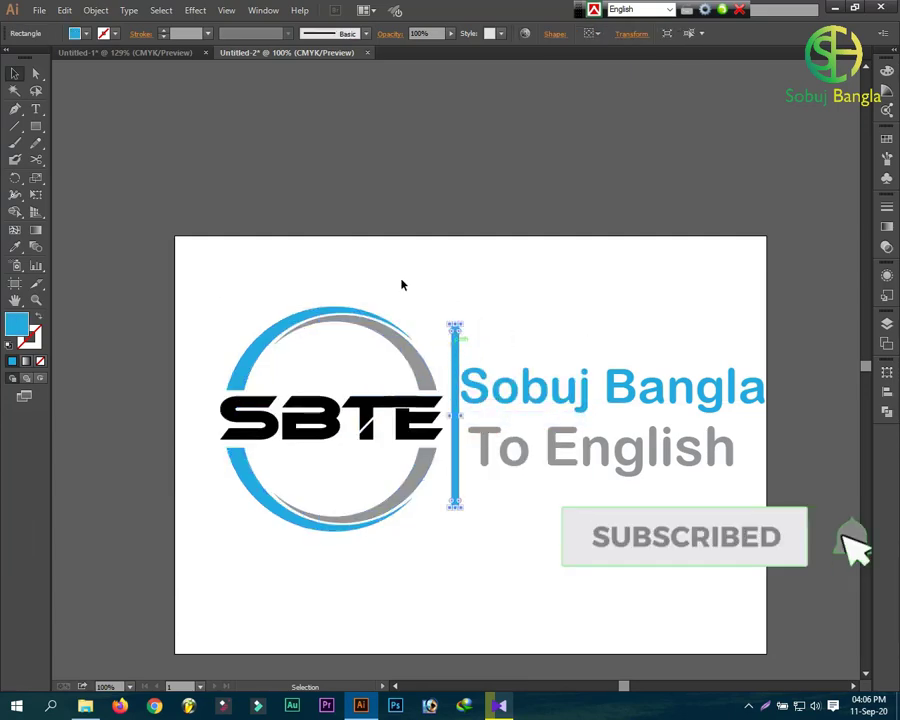
pyautogui.click(87, 34)
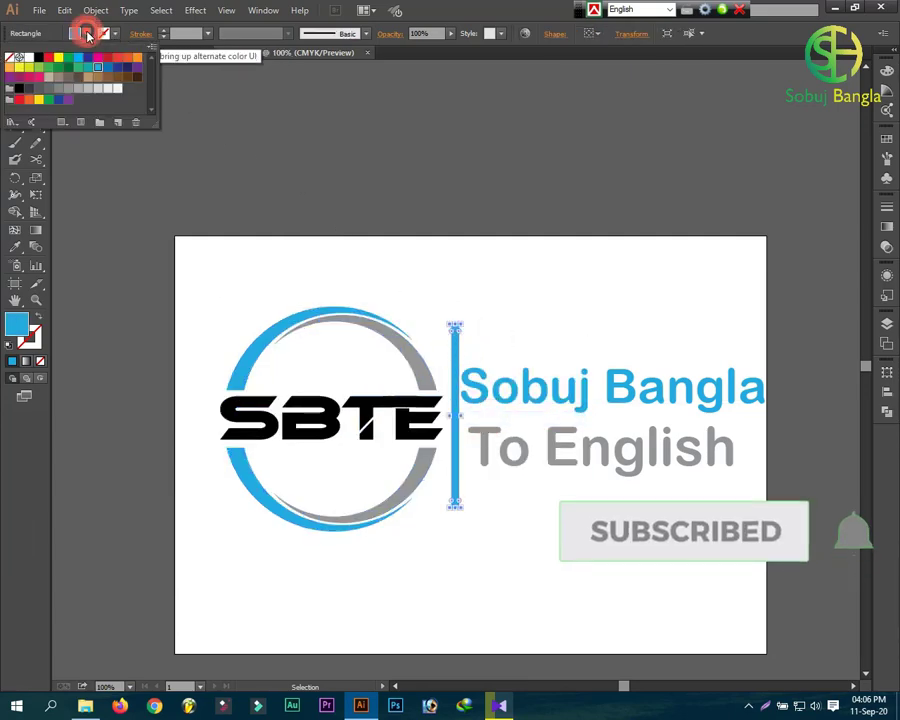
pyautogui.click(87, 89)
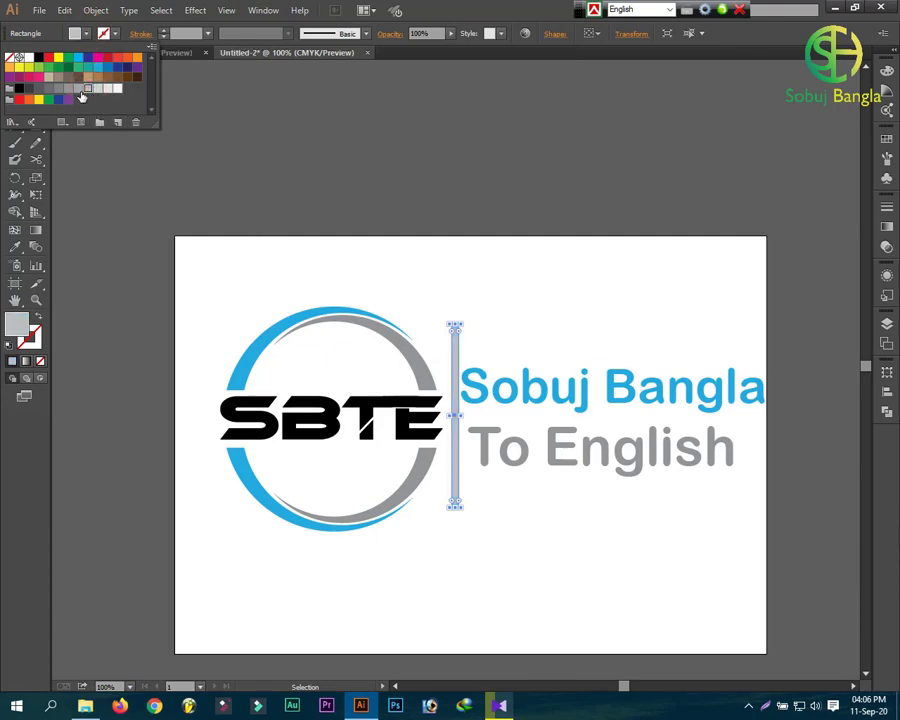
pyautogui.click(304, 276)
# Ungroup the SBTE letters, make the S light grey and the B the circle's blue.
pyautogui.click(311, 411)
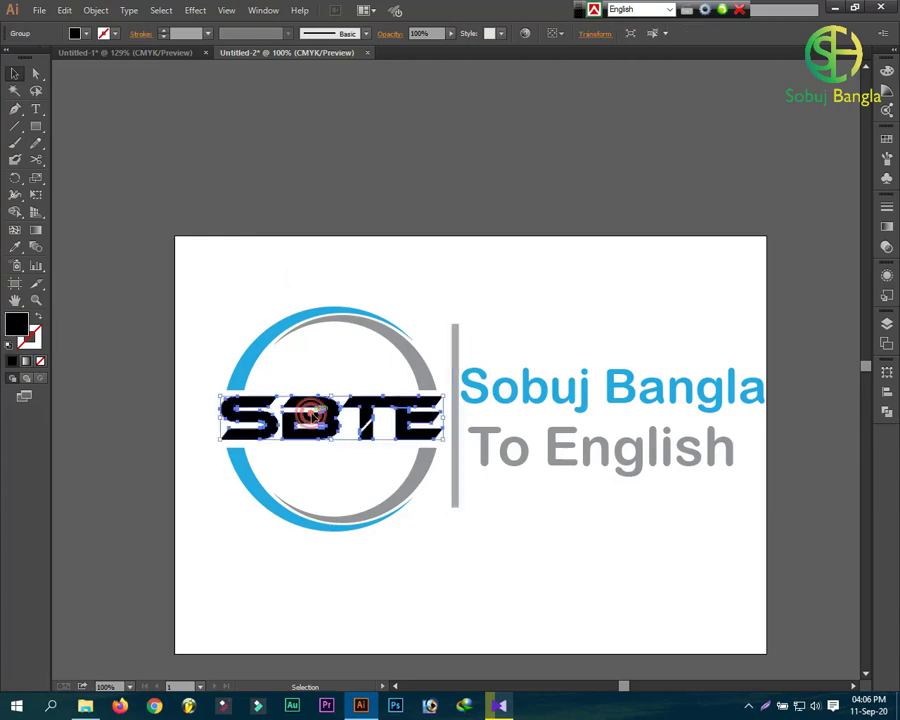
pyautogui.rightClick(311, 411)
pyautogui.click(358, 494)
pyautogui.click(422, 526)
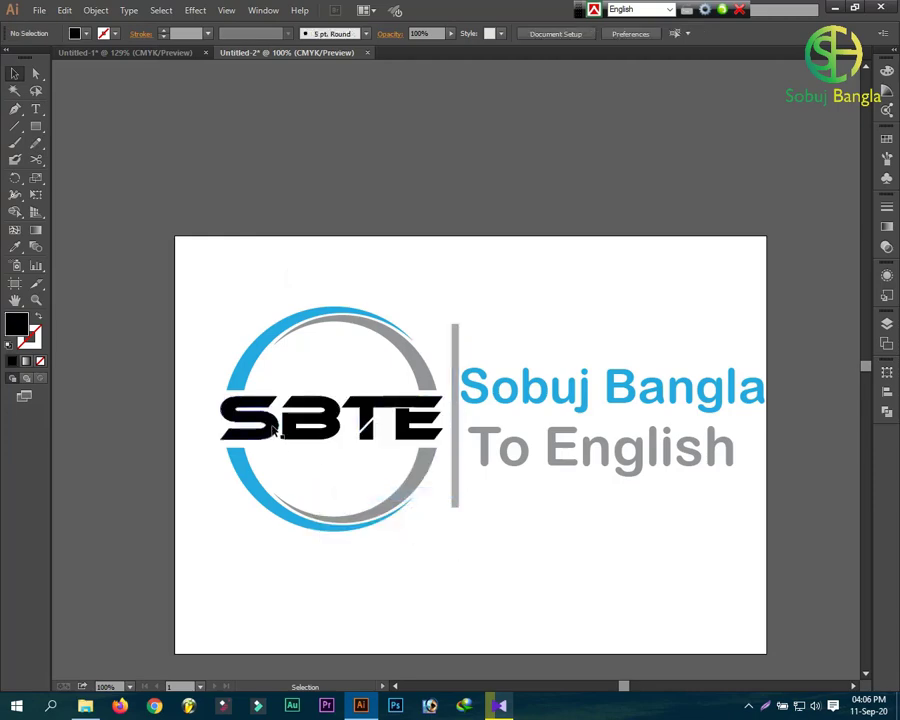
pyautogui.click(272, 426)
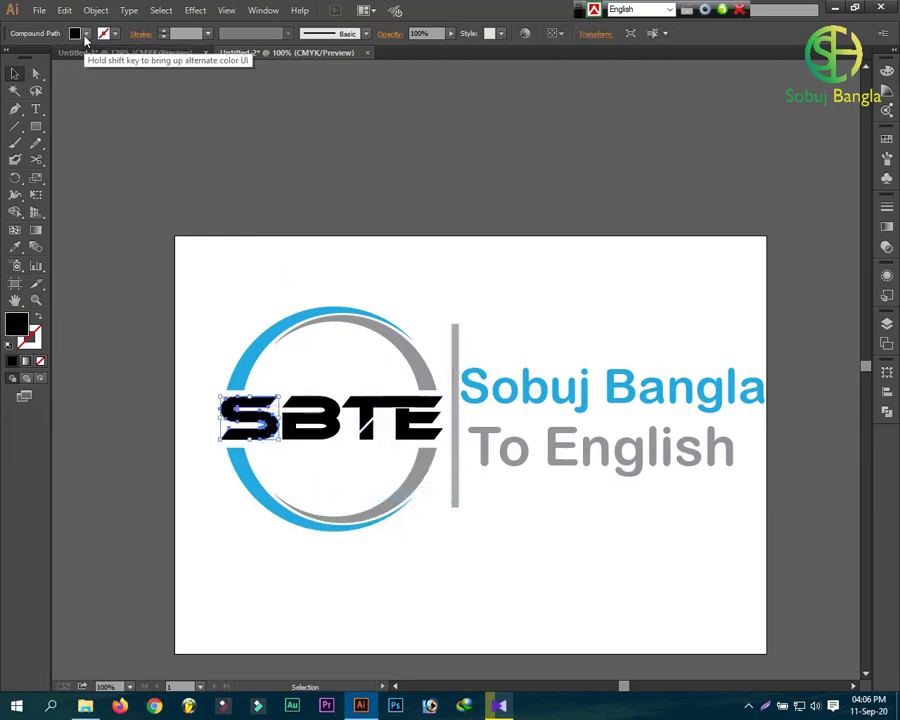
pyautogui.click(86, 33)
pyautogui.click(78, 93)
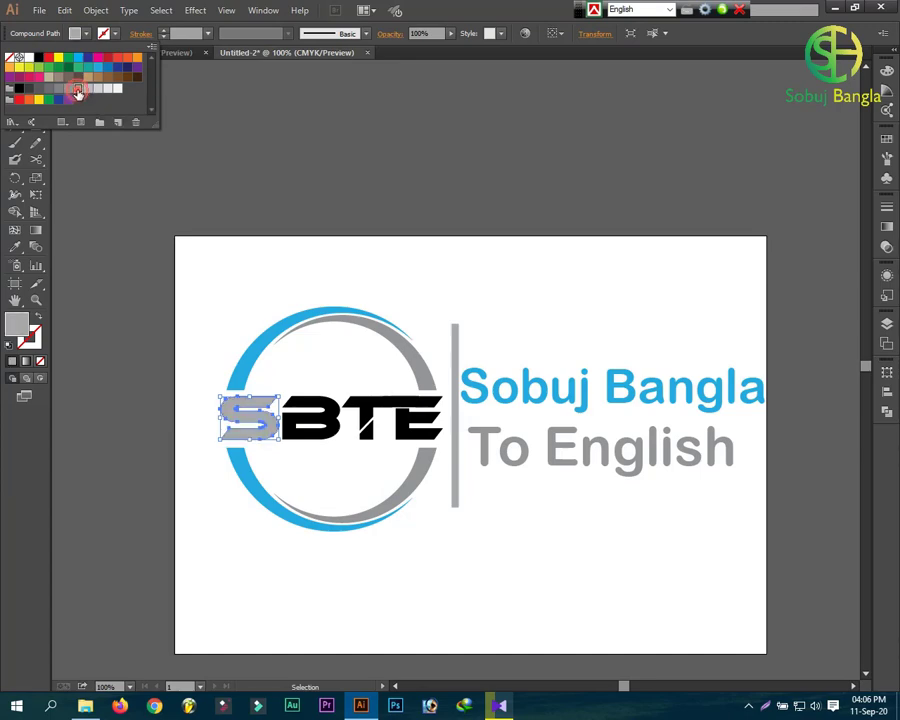
pyautogui.click(201, 96)
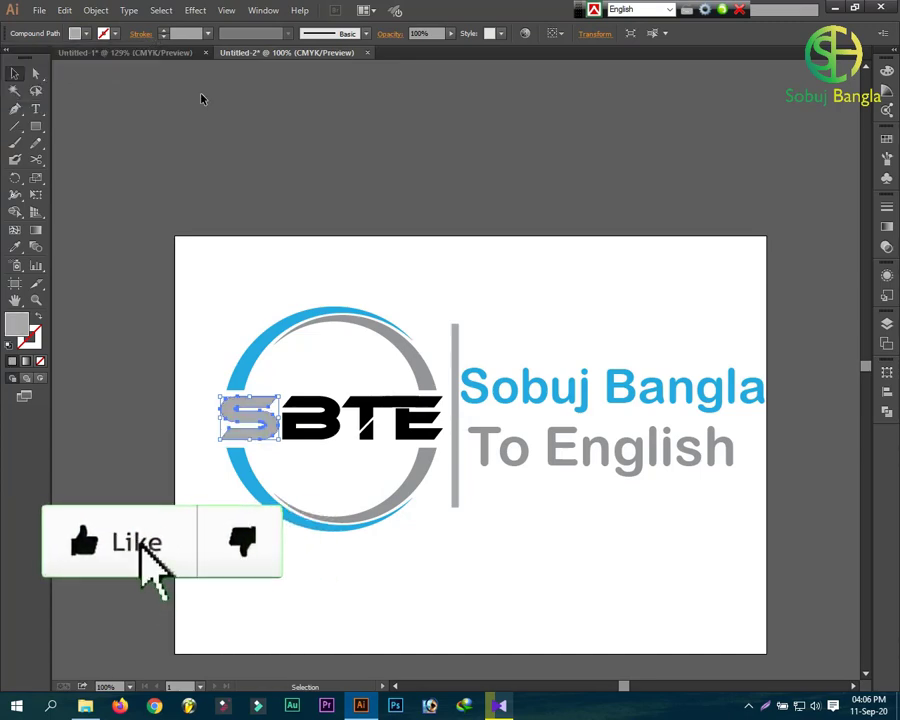
pyautogui.click(318, 416)
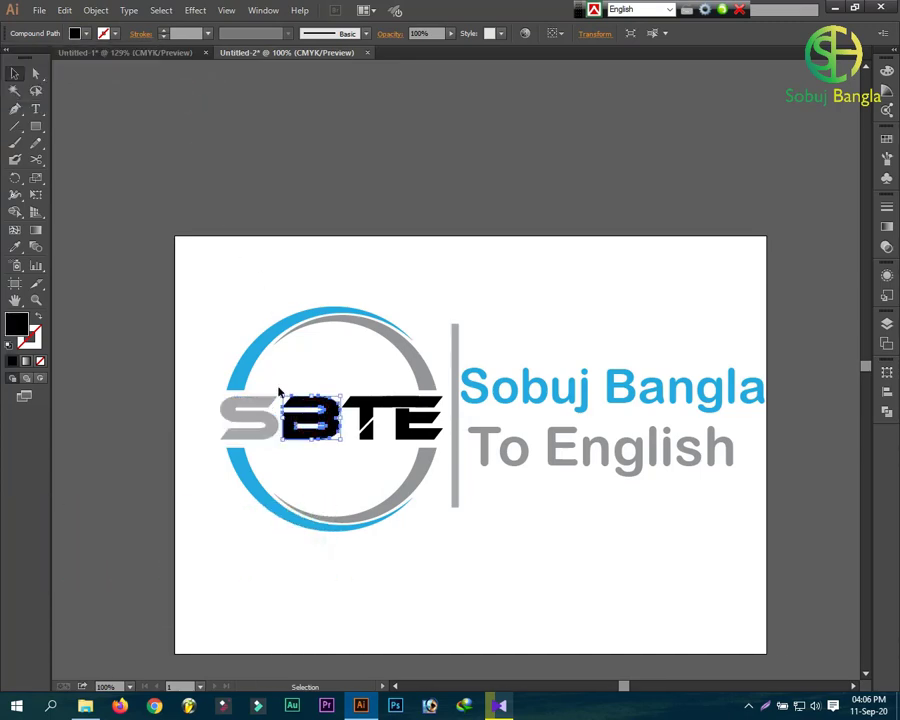
pyautogui.click(18, 245)
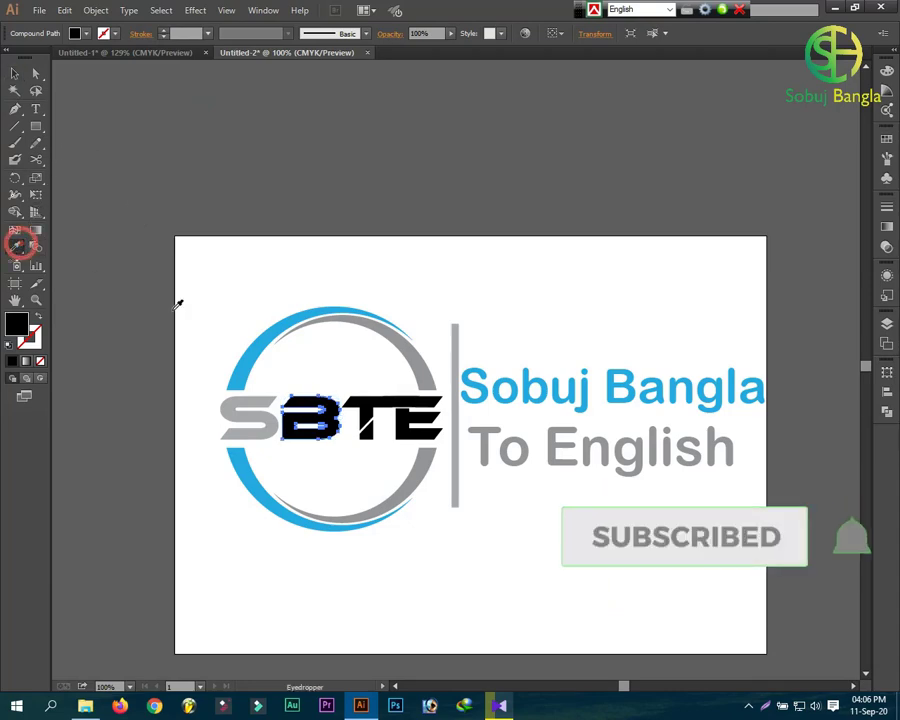
pyautogui.click(252, 349)
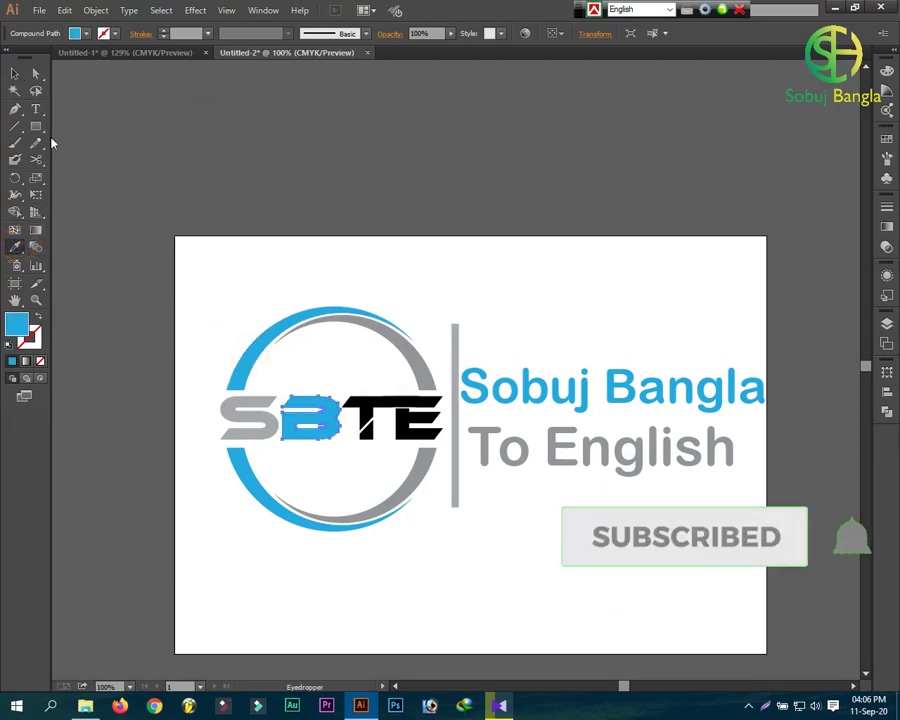
# Ungroup the T and E pieces and eyedrop the grey arc onto the T's top.
pyautogui.click(368, 406)
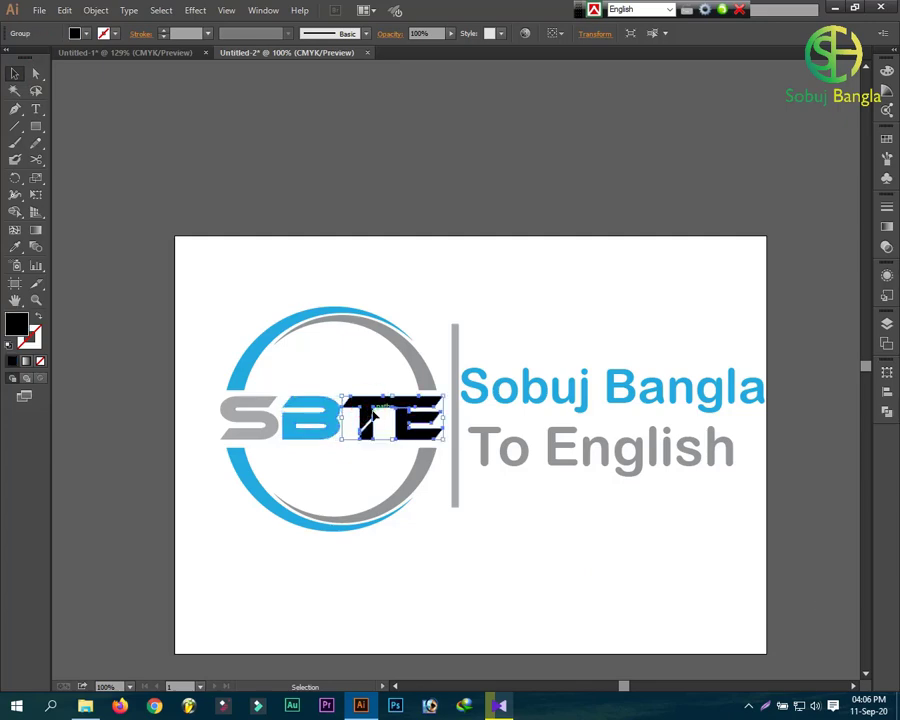
pyautogui.rightClick(404, 415)
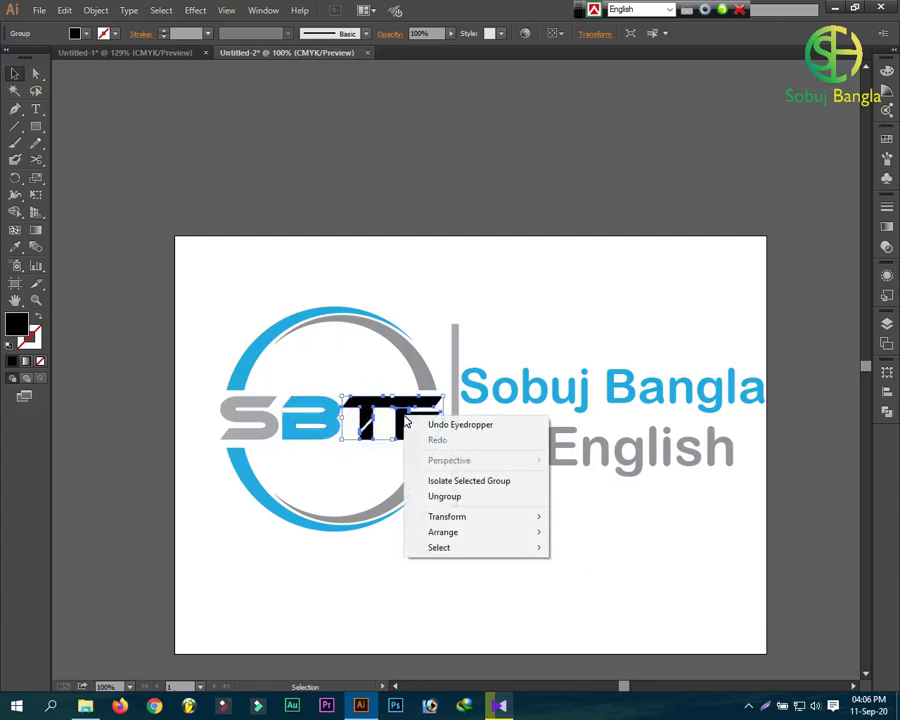
pyautogui.click(458, 494)
pyautogui.click(472, 530)
pyautogui.click(376, 404)
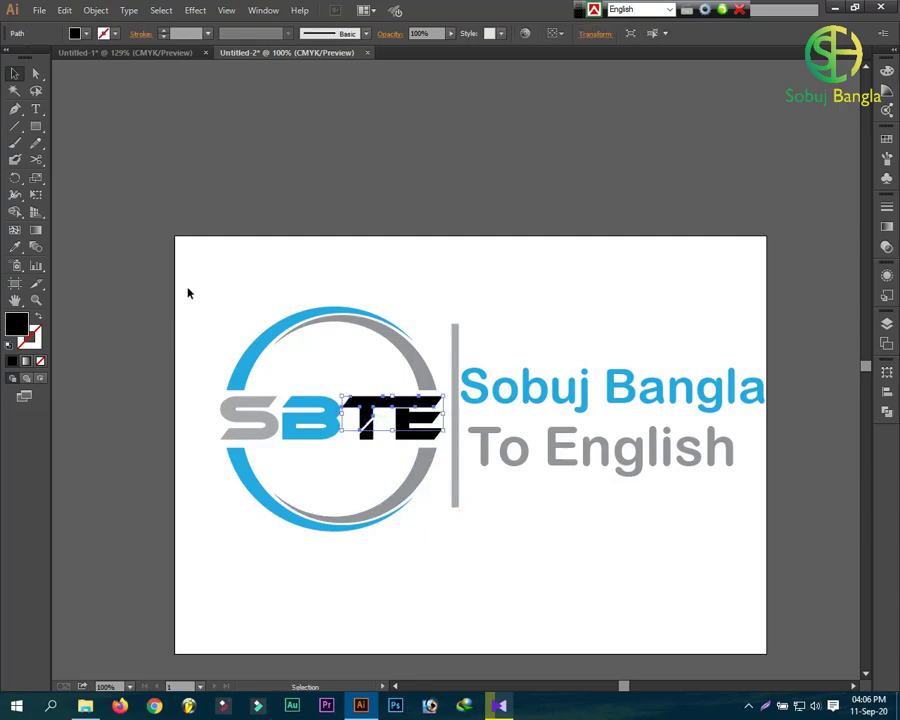
pyautogui.click(15, 247)
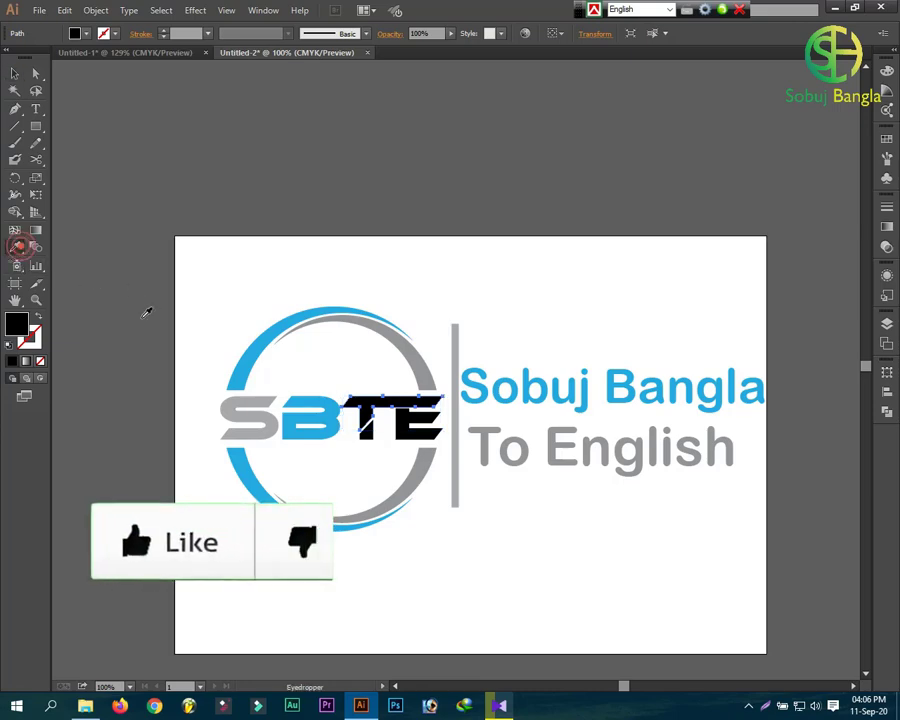
pyautogui.click(413, 344)
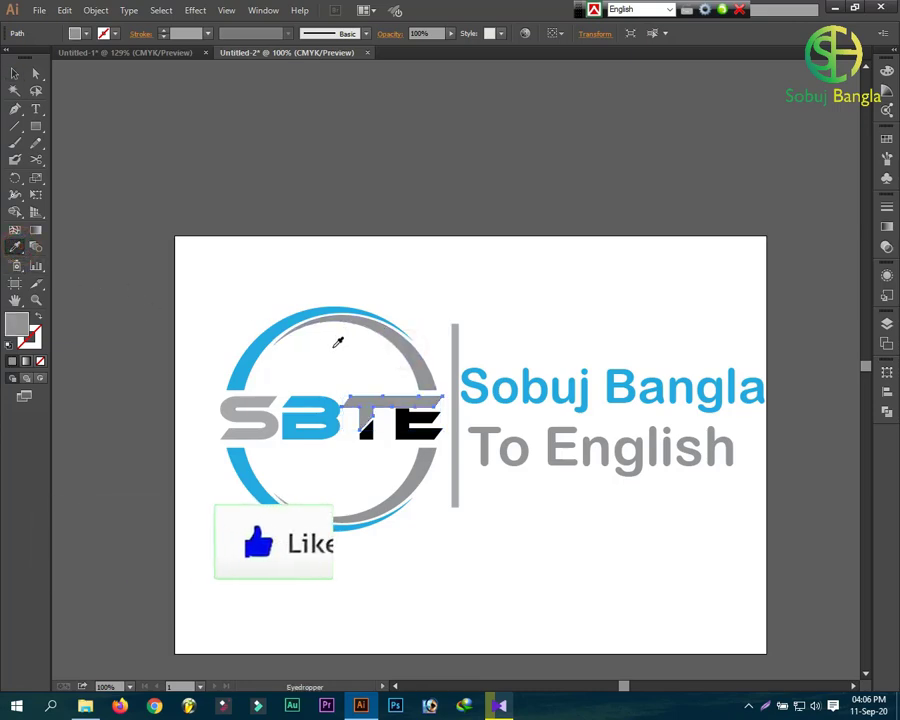
pyautogui.click(15, 74)
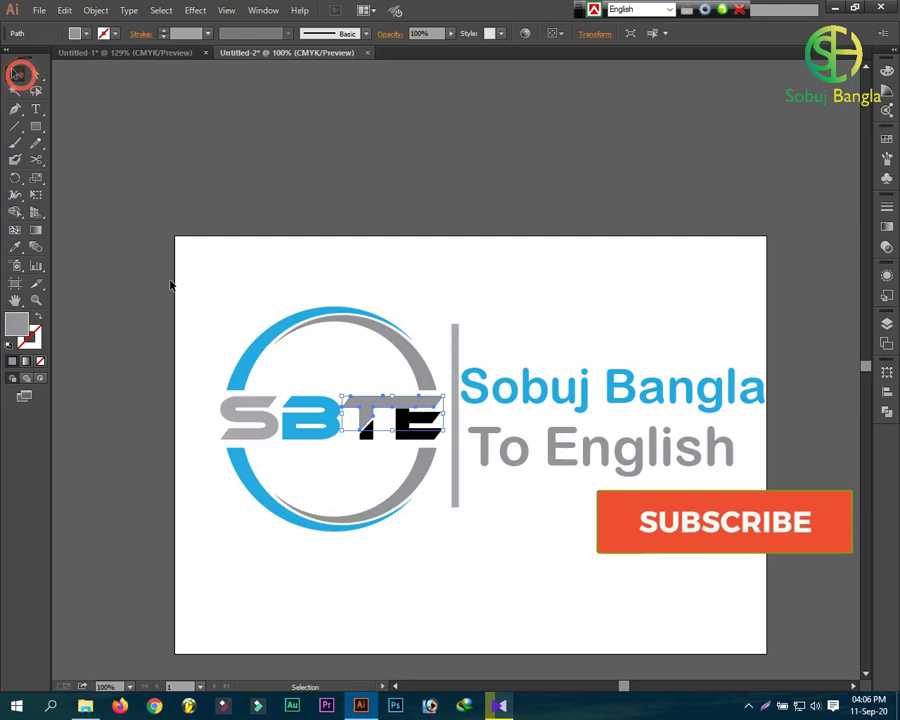
# Eyedrop the circle's blue onto the E and the remaining T piece.
pyautogui.click(438, 542)
pyautogui.click(408, 432)
pyautogui.press('shift')
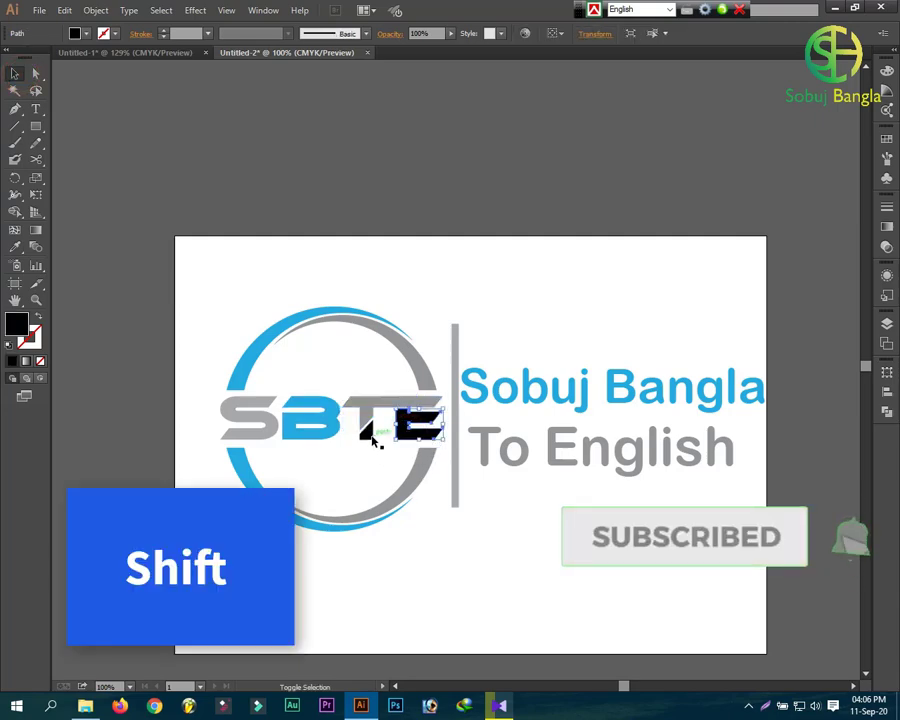
pyautogui.keyDown('shift'); pyautogui.click(370, 434); pyautogui.keyUp('shift')
pyautogui.click(15, 247)
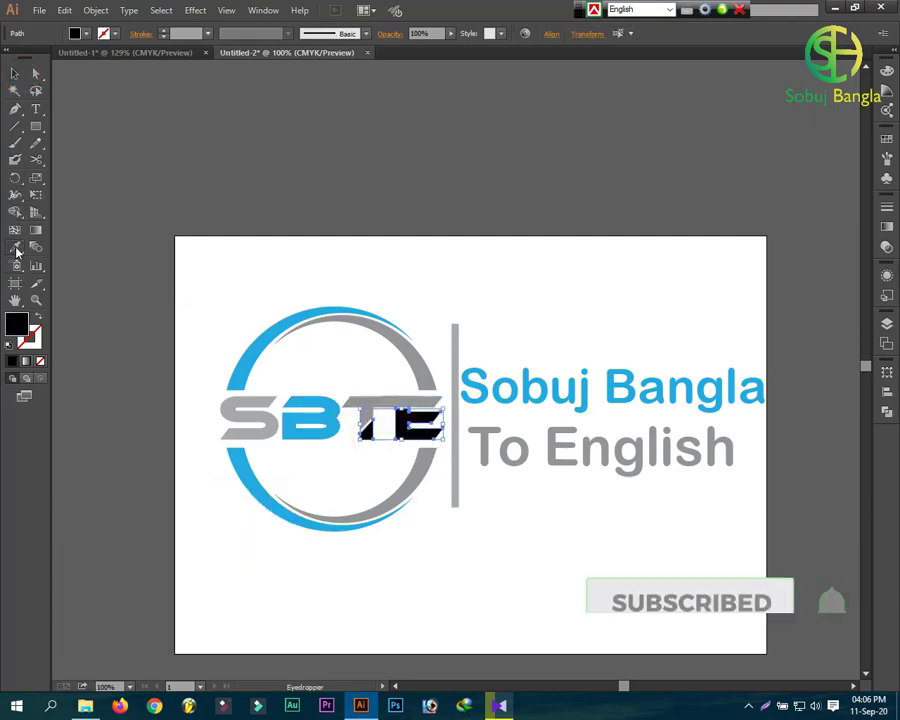
pyautogui.click(253, 355)
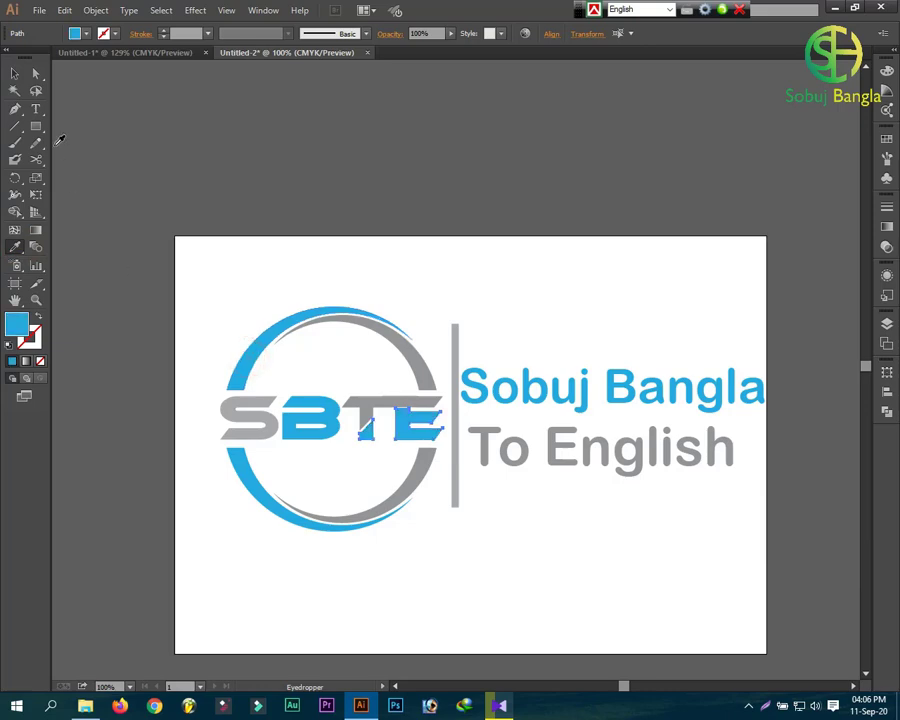
pyautogui.click(15, 74)
# Eyedrop the grey arc colour onto the S and the vertical divider bar.
pyautogui.click(252, 417)
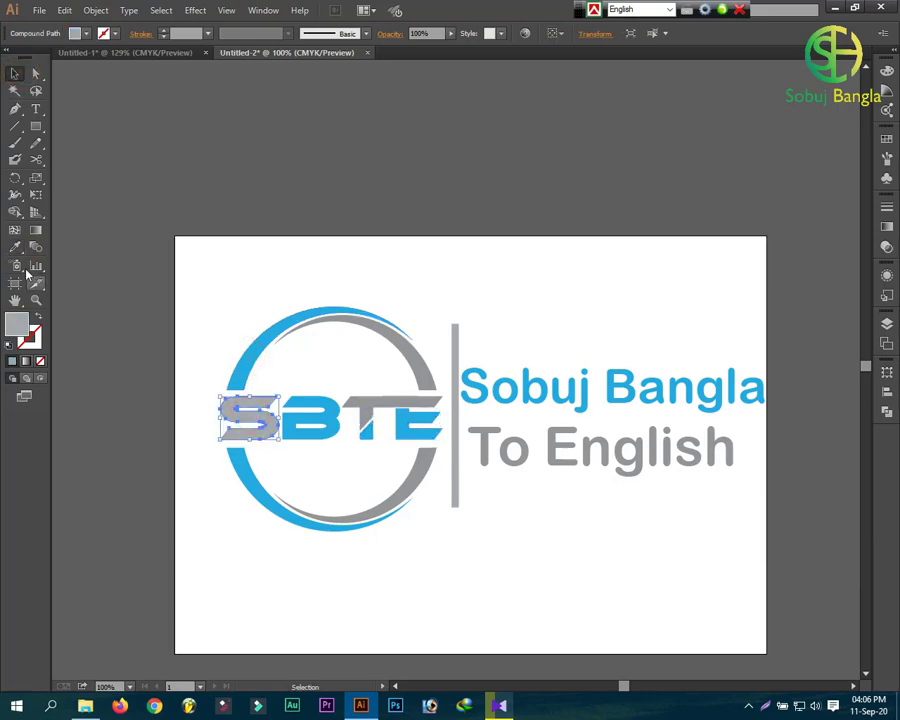
pyautogui.click(404, 347)
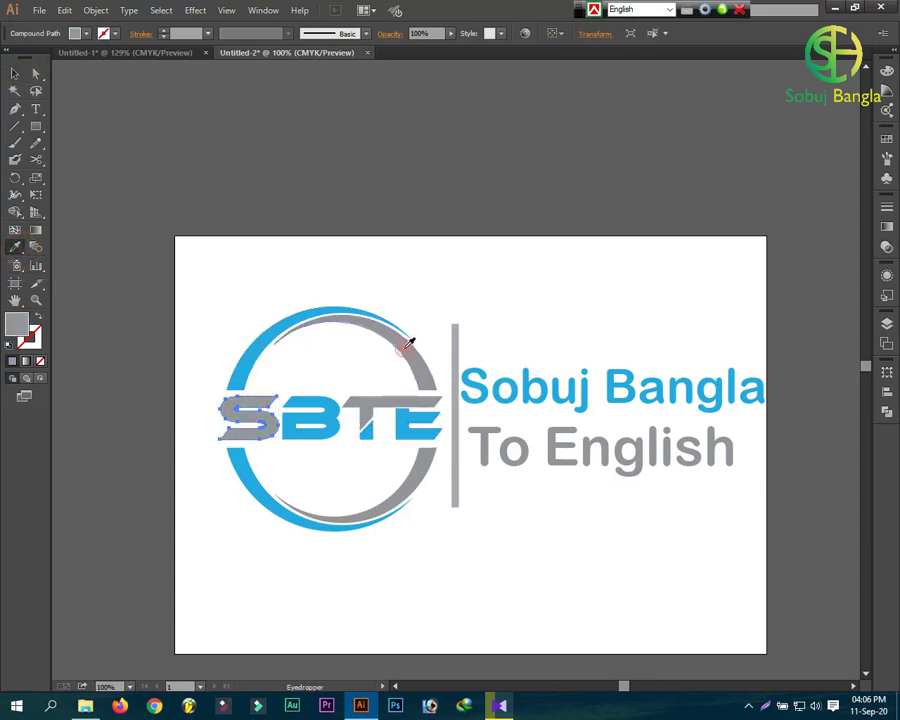
pyautogui.click(490, 440)
pyautogui.click(16, 248)
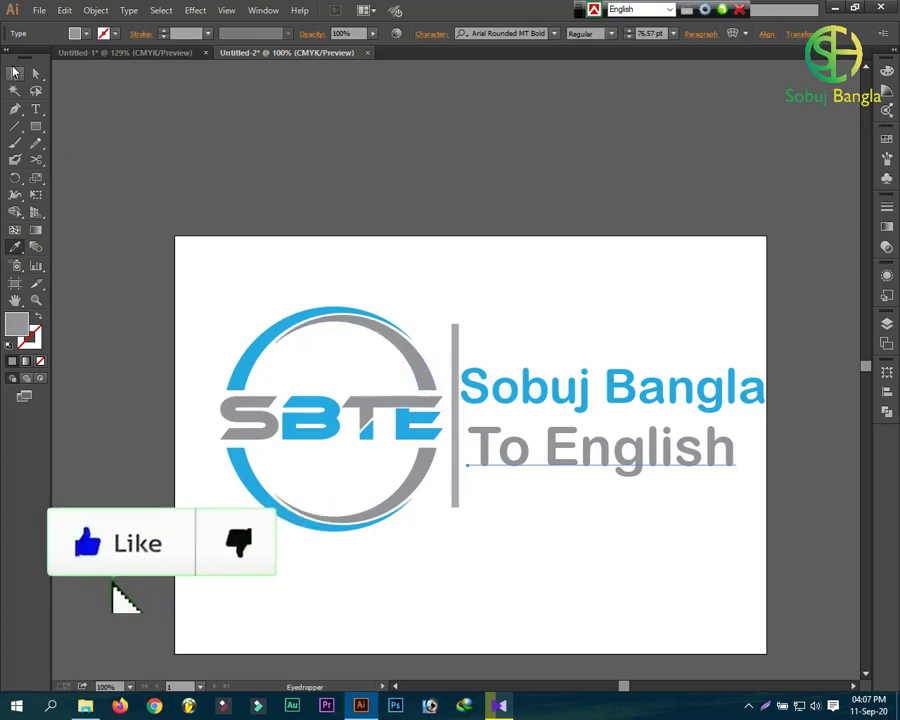
pyautogui.press('v')
pyautogui.click(455, 331)
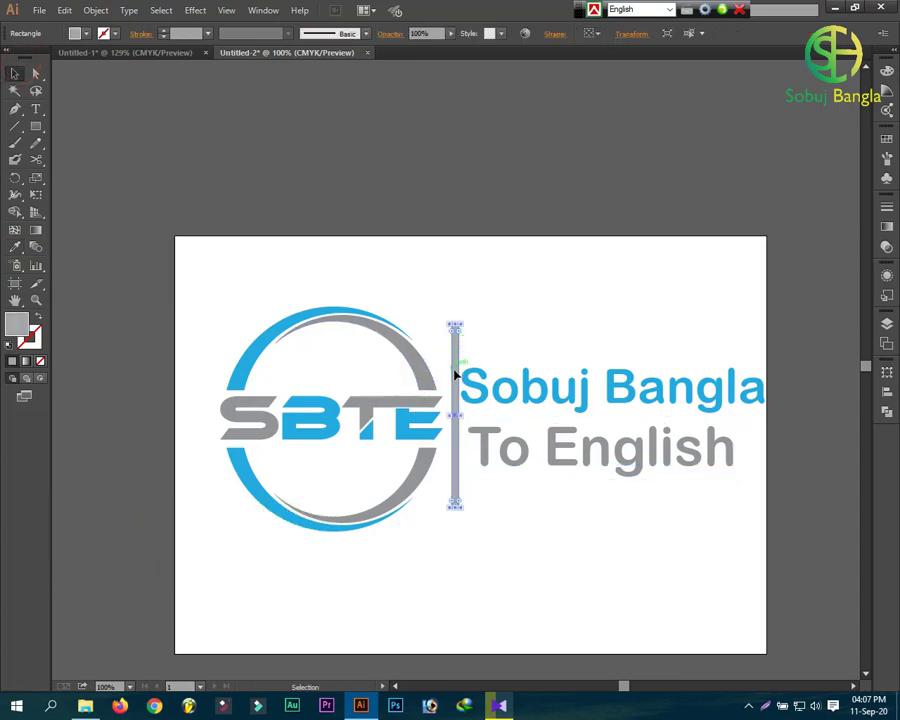
pyautogui.press('i')
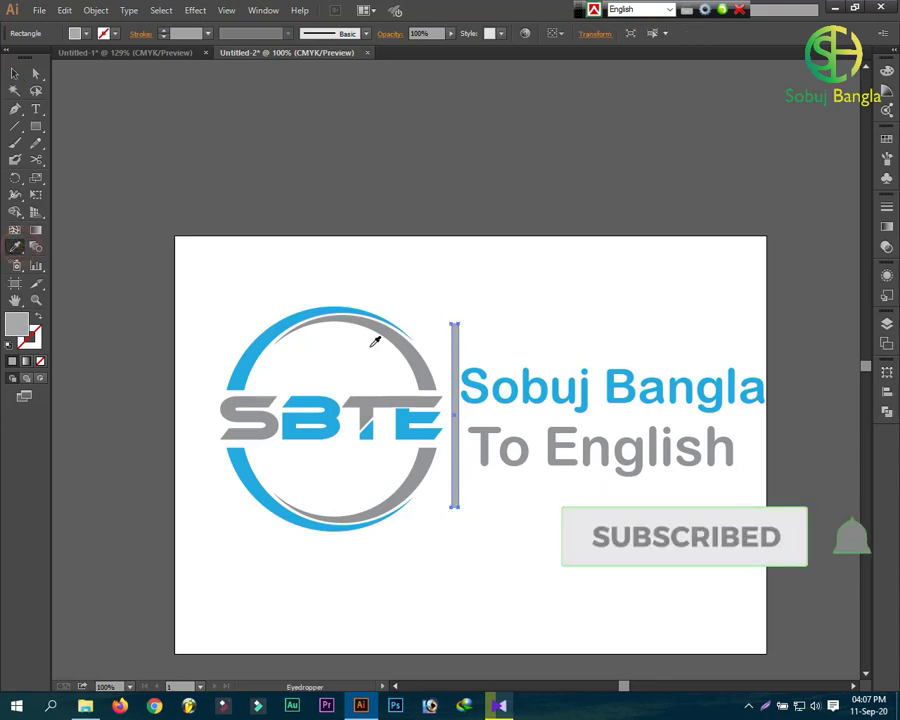
pyautogui.click(406, 344)
pyautogui.click(20, 74)
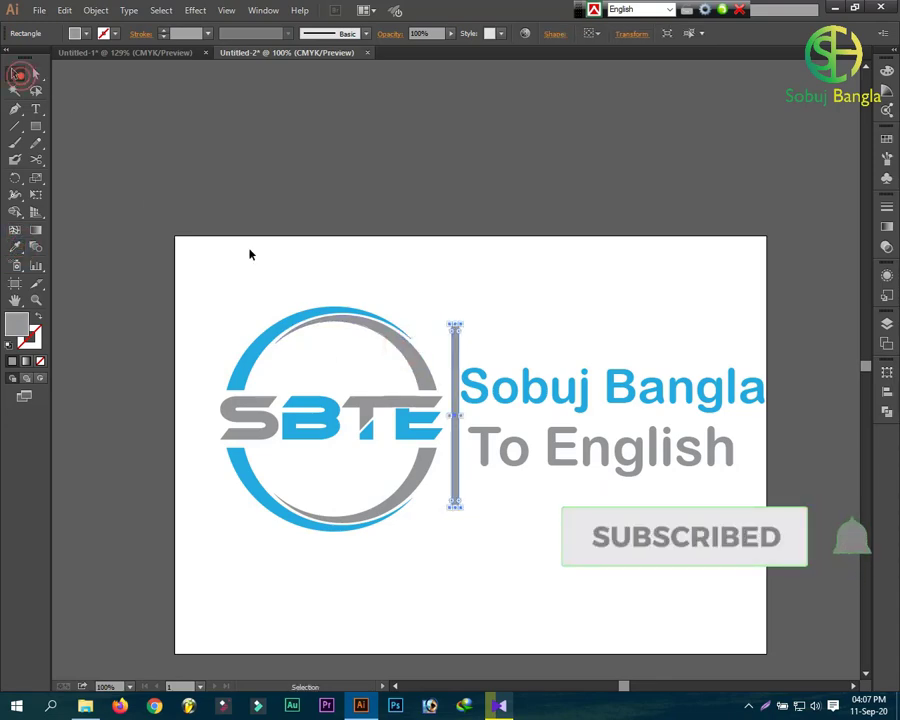
pyautogui.click(261, 256)
# Widen the To English letter spacing to match Sobuj Bangla's width, then nudge it slightly left.
pyautogui.click(592, 459)
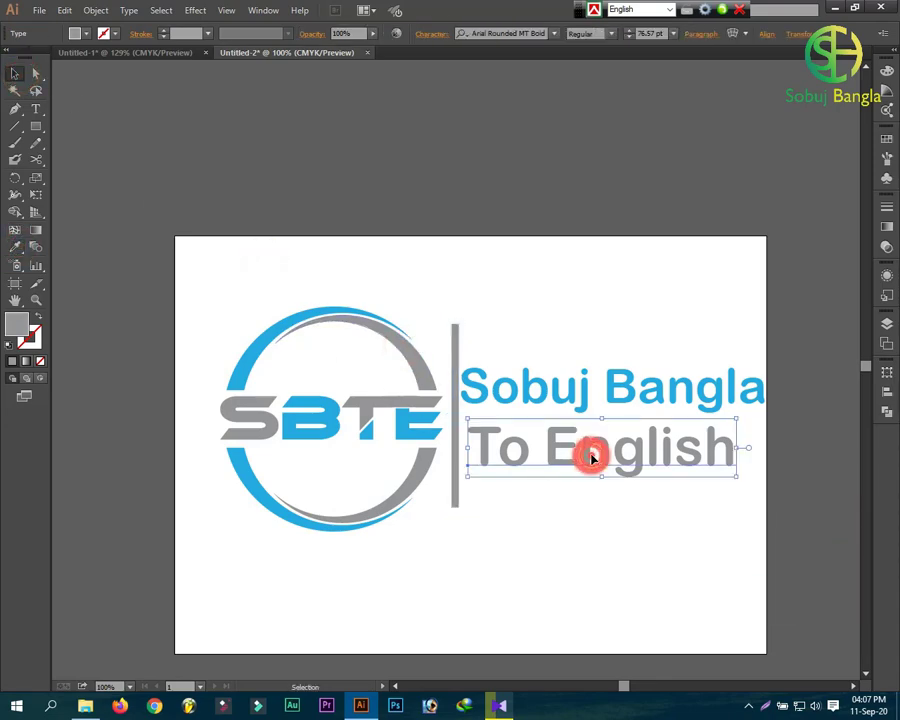
pyautogui.click(422, 35)
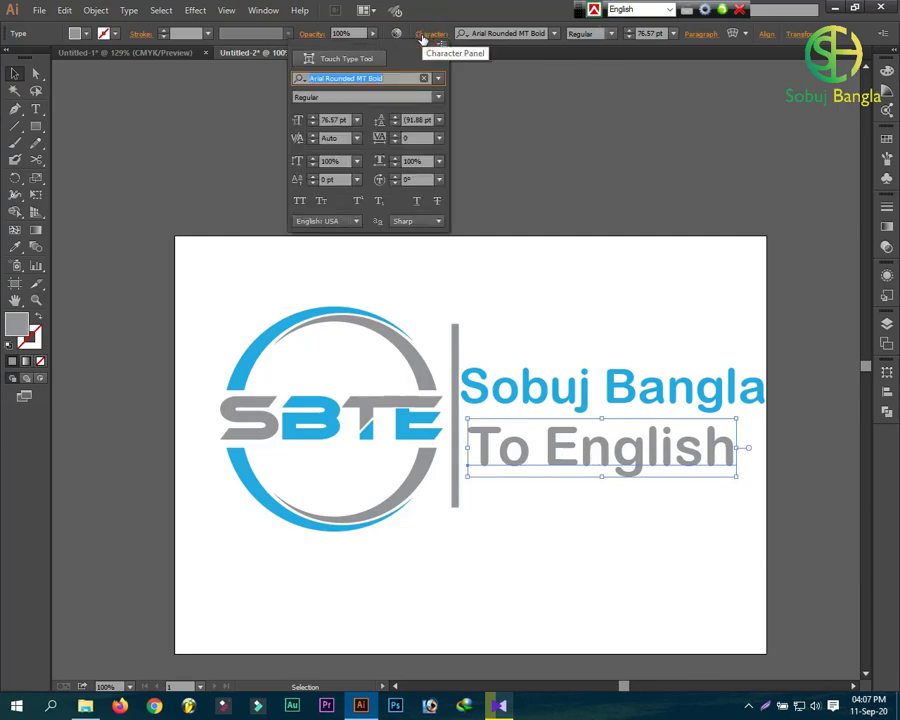
pyautogui.click(396, 134)
pyautogui.click(397, 136)
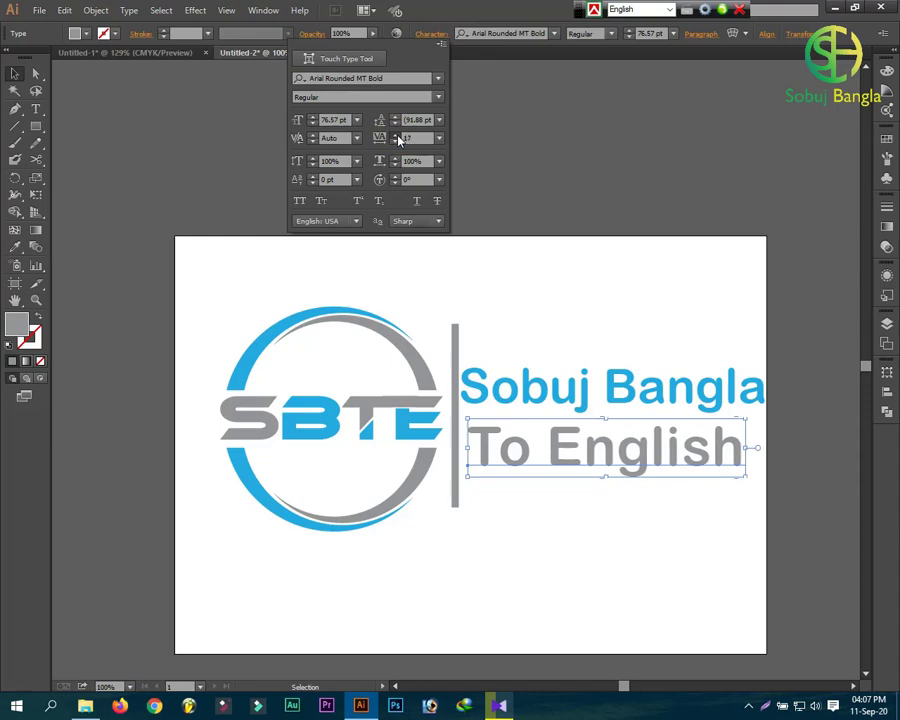
pyautogui.click(397, 136)
pyautogui.click(398, 136)
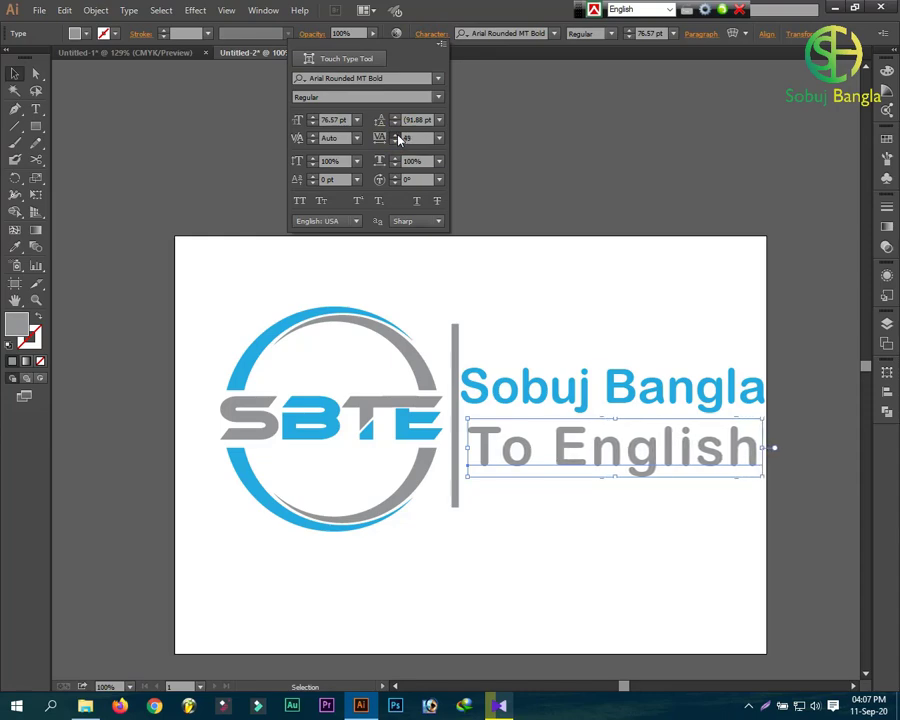
pyautogui.click(398, 136)
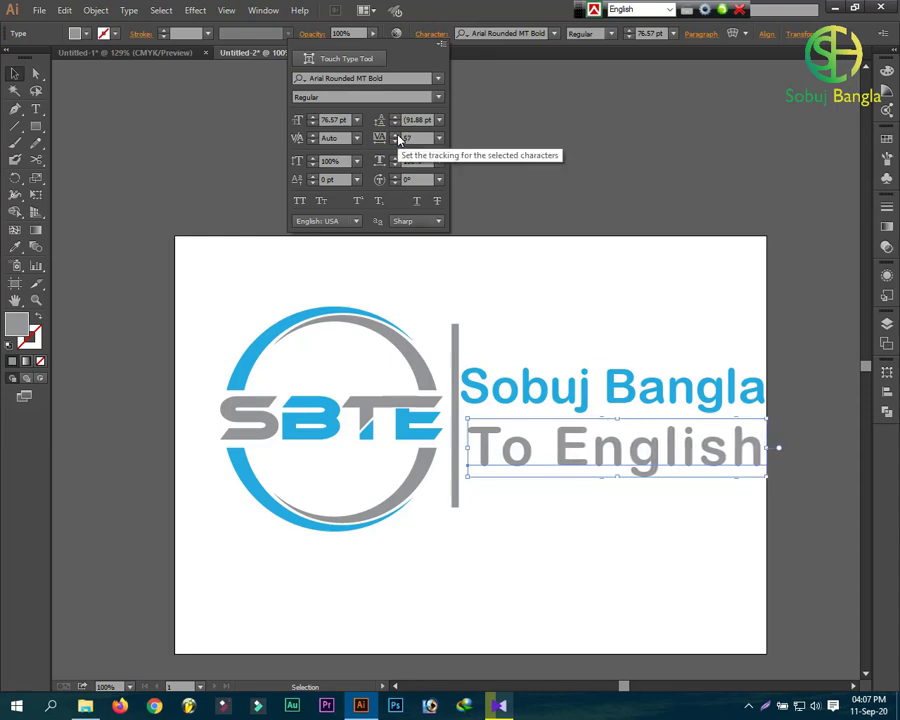
pyautogui.click(398, 136)
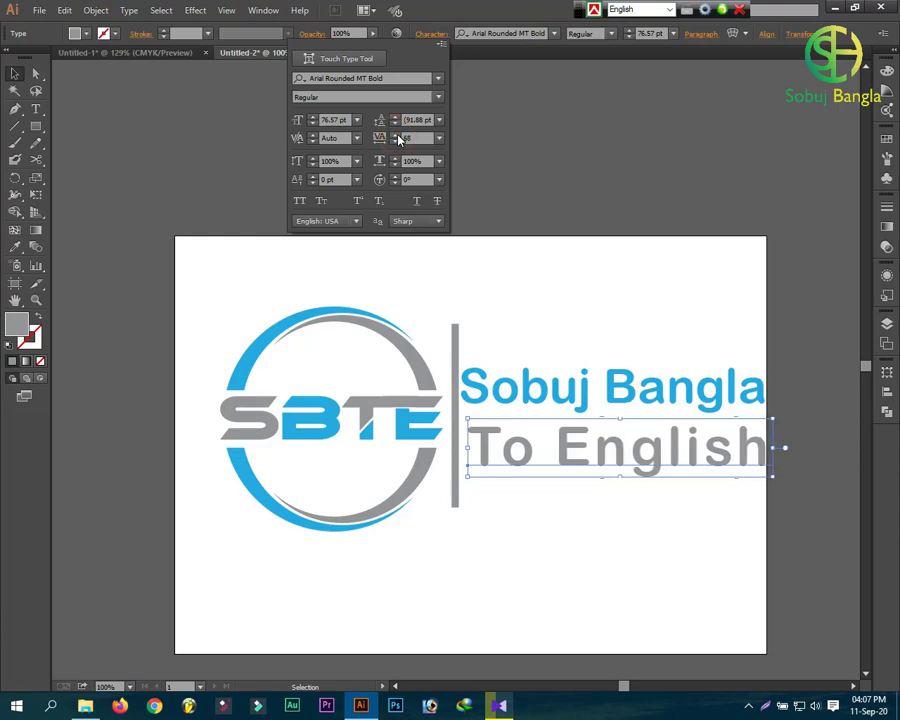
pyautogui.click(398, 136)
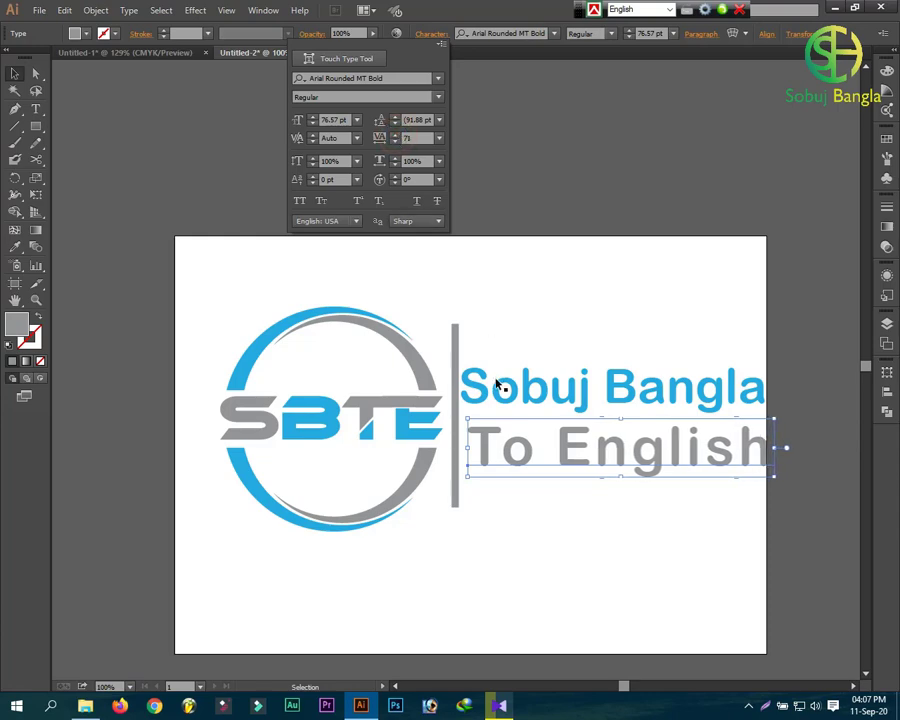
pyautogui.press('Escape')
pyautogui.press('Left')
pyautogui.press('Left')
pyautogui.press('Left')
pyautogui.press('Left')
pyautogui.press('Left')
pyautogui.press('Left')
pyautogui.press('Left')
pyautogui.press('Left')
pyautogui.press('Left')
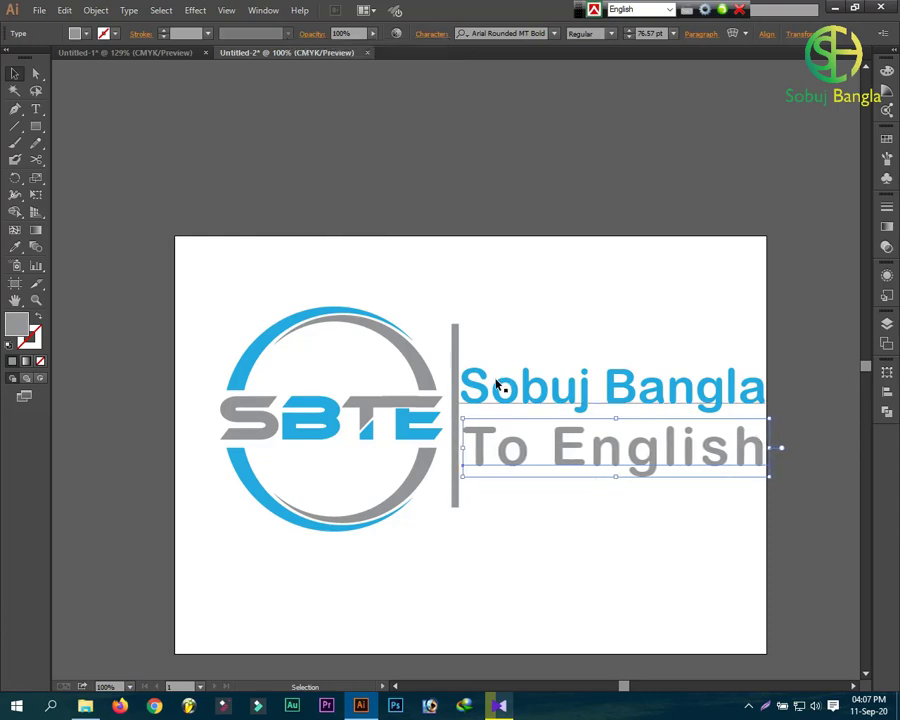
pyautogui.click(548, 532)
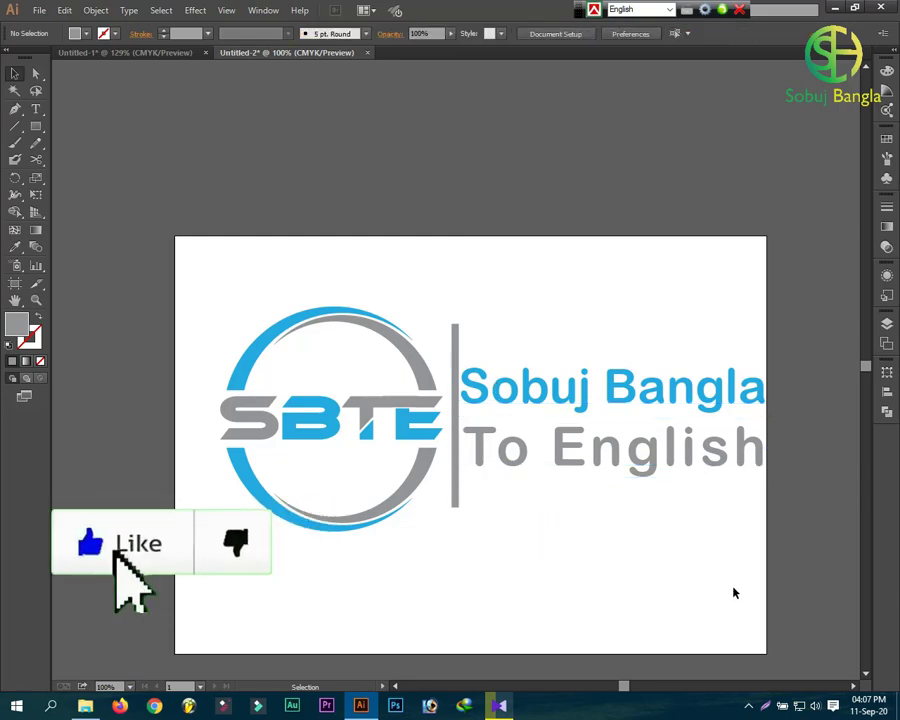
# Group the emblem, divider and both text lines, and shift the group slightly left.
pyautogui.moveTo(733, 588)
pyautogui.mouseDown()
pyautogui.moveTo(440, 425)
pyautogui.moveTo(243, 336)
pyautogui.mouseUp()
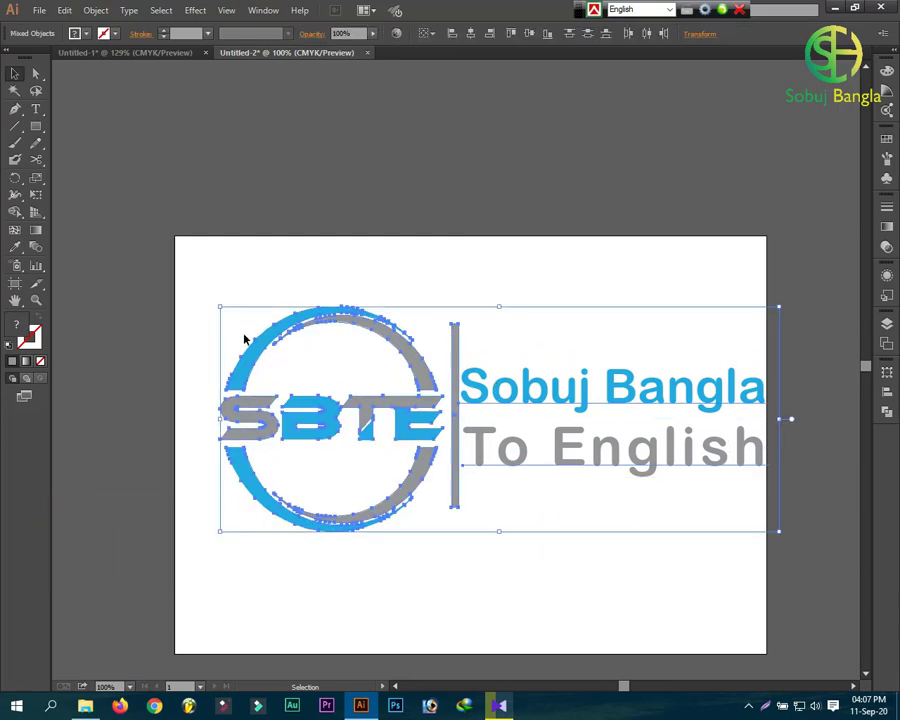
pyautogui.rightClick(320, 462)
pyautogui.click(355, 473)
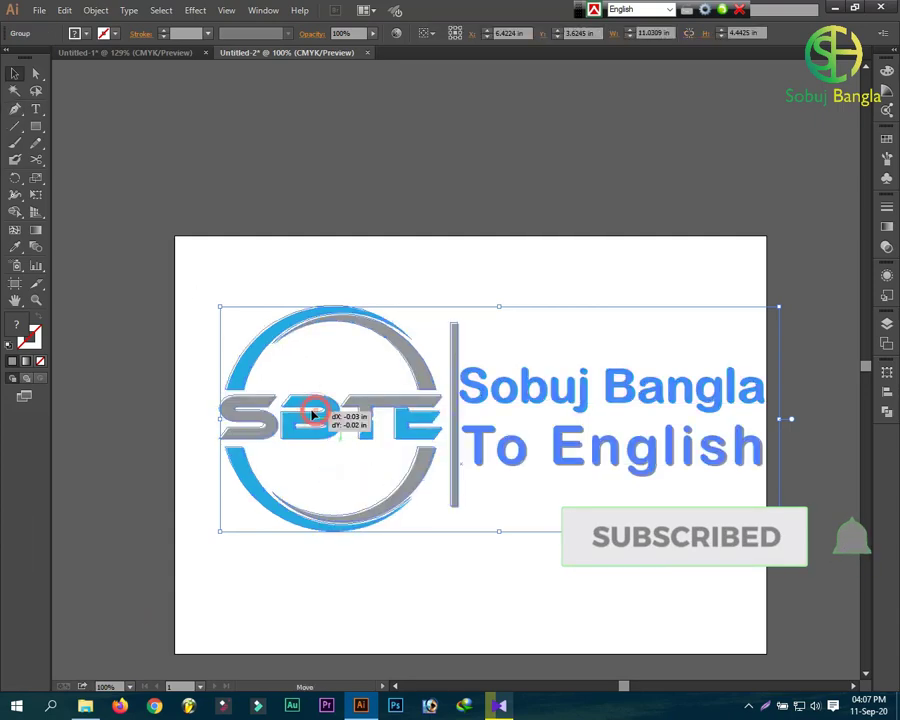
pyautogui.moveTo(316, 414); pyautogui.dragTo(306, 412)
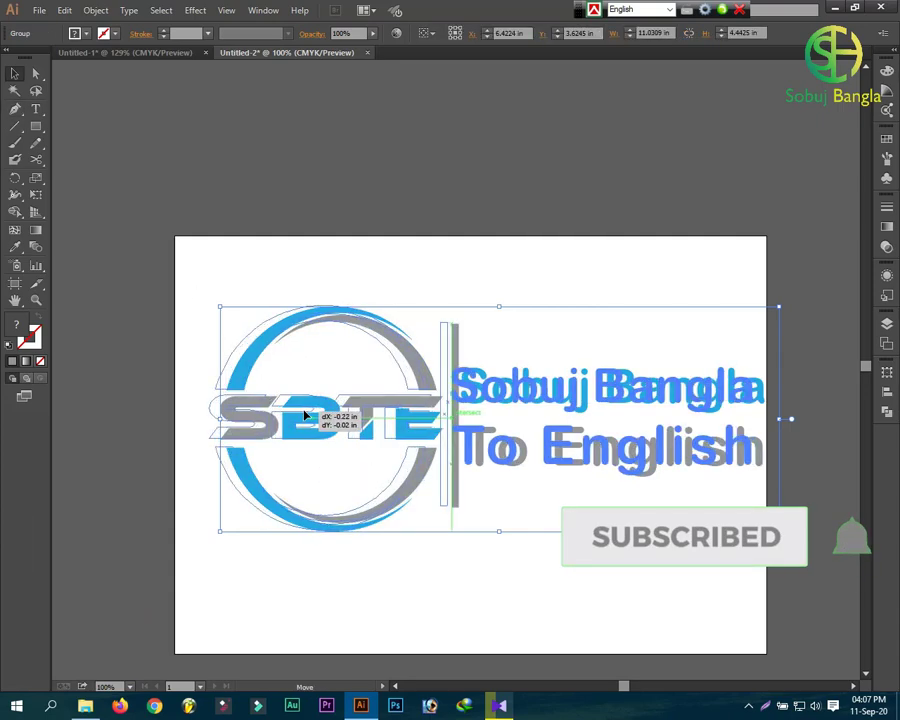
pyautogui.click(40, 12)
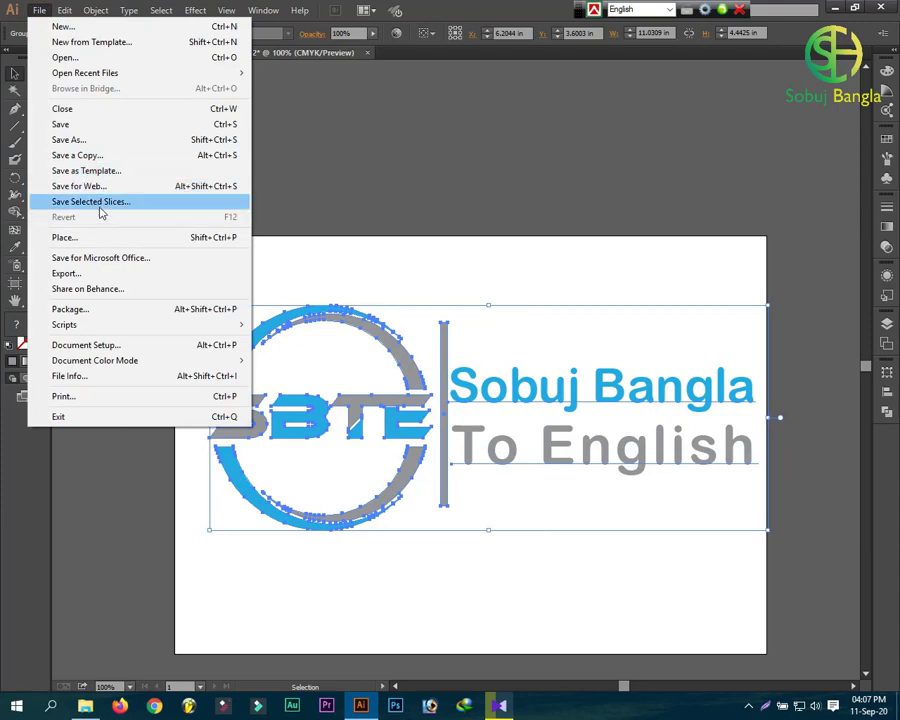
# Export the logo to the Desktop as 'sobuj bangla' PNG, 300 ppi, transparent background.
pyautogui.click(96, 272)
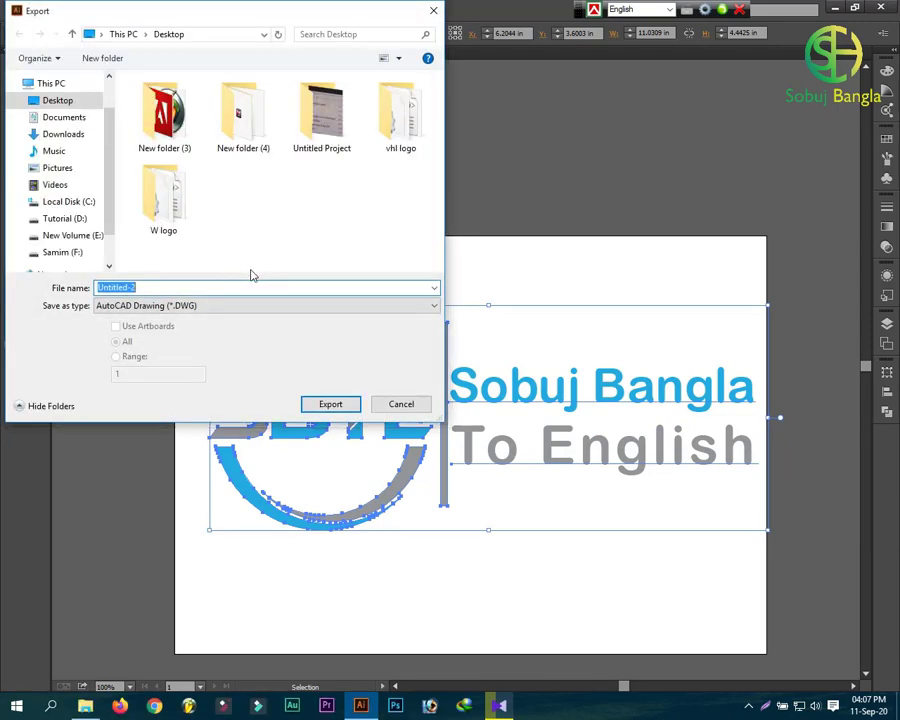
pyautogui.click(261, 305)
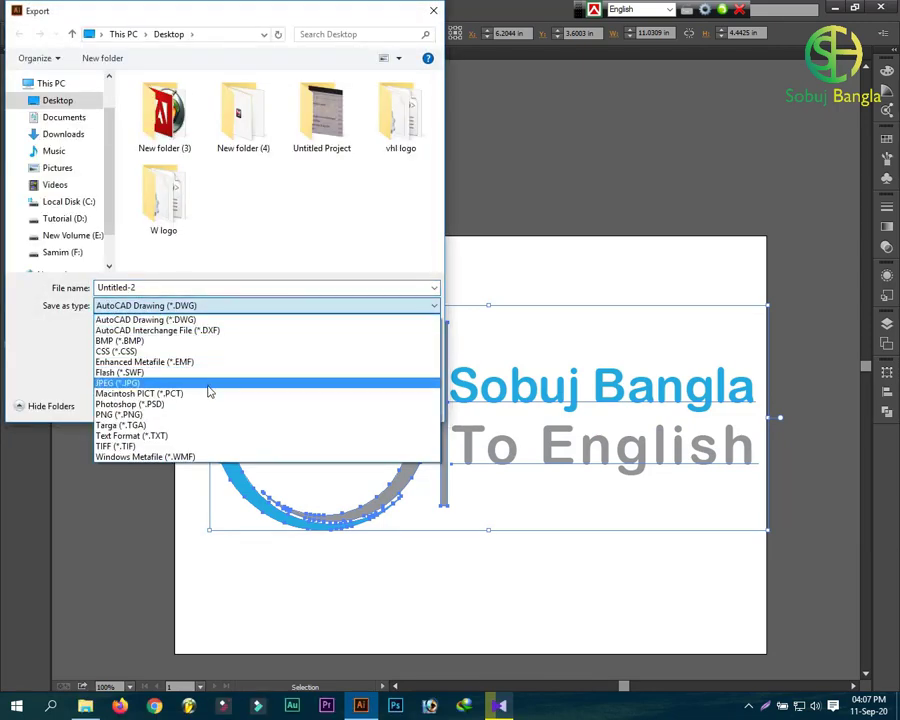
pyautogui.click(171, 414)
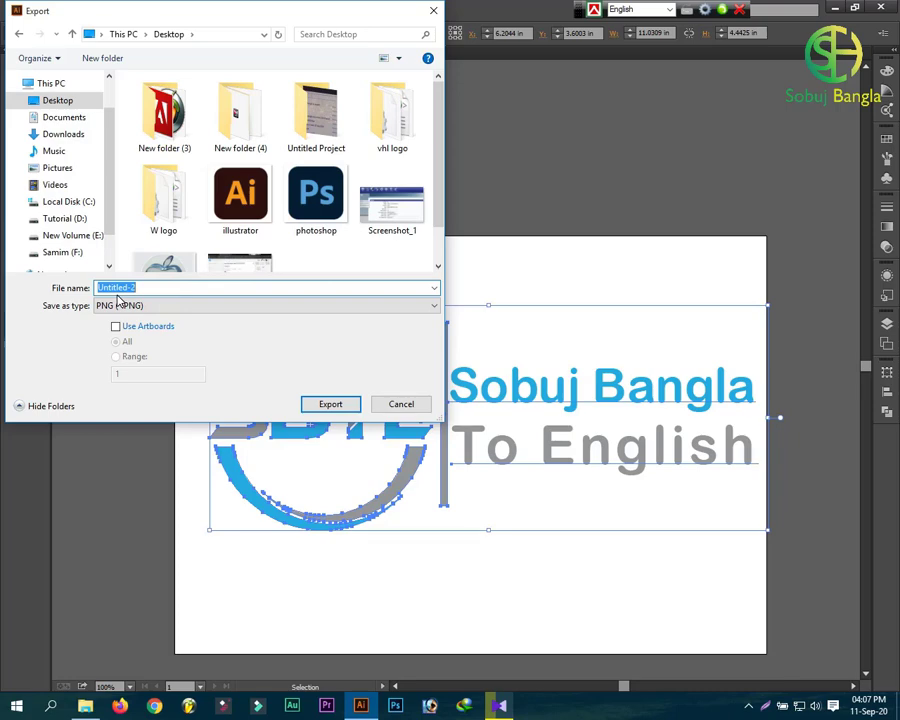
pyautogui.write('sob')
pyautogui.write('uj ba')
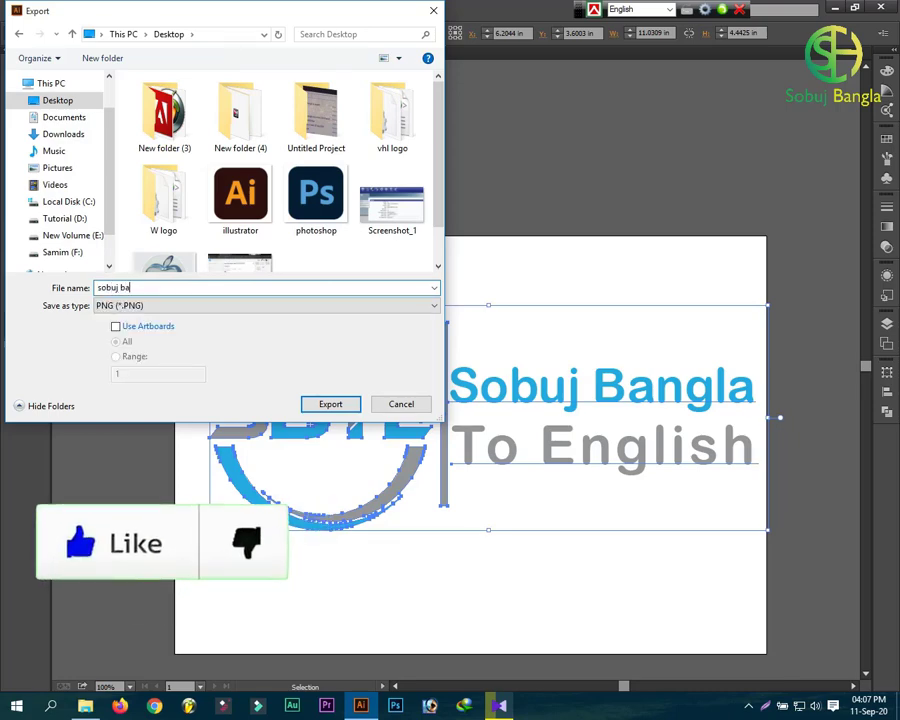
pyautogui.write('ngla')
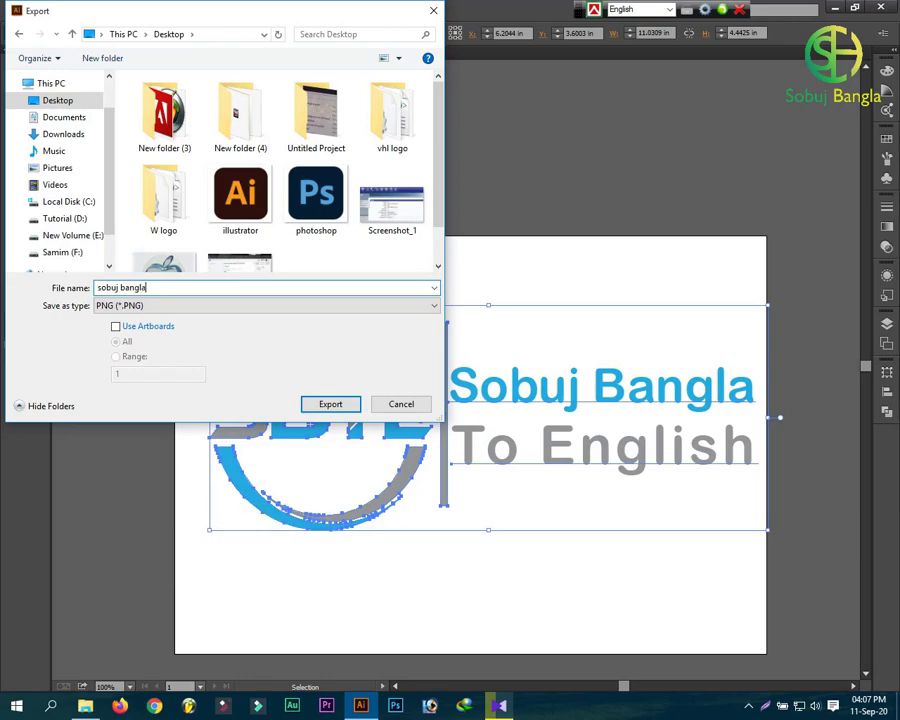
pyautogui.click(330, 405)
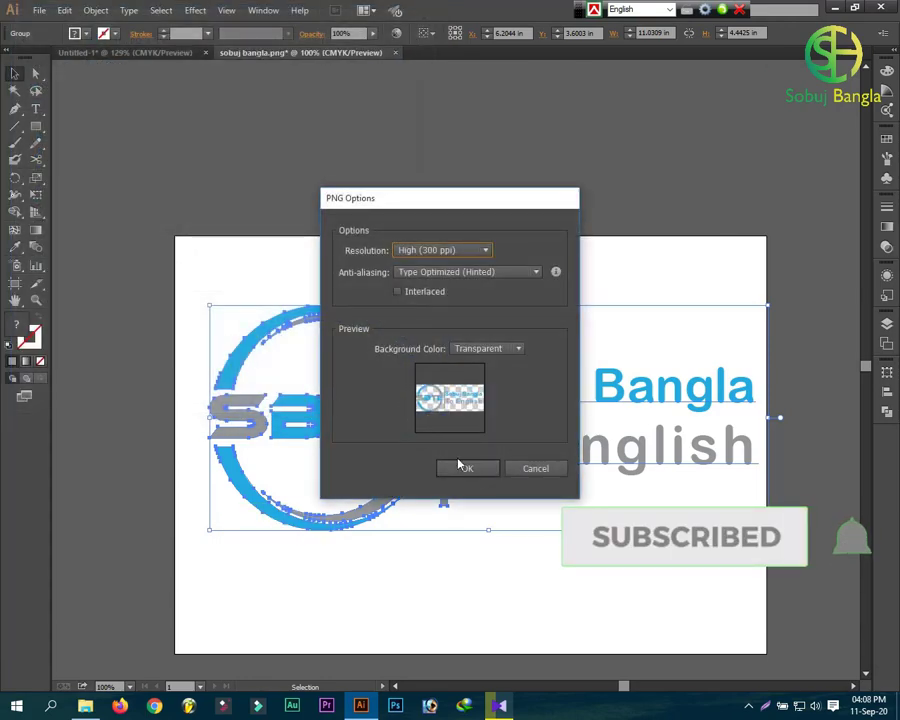
pyautogui.click(480, 470)
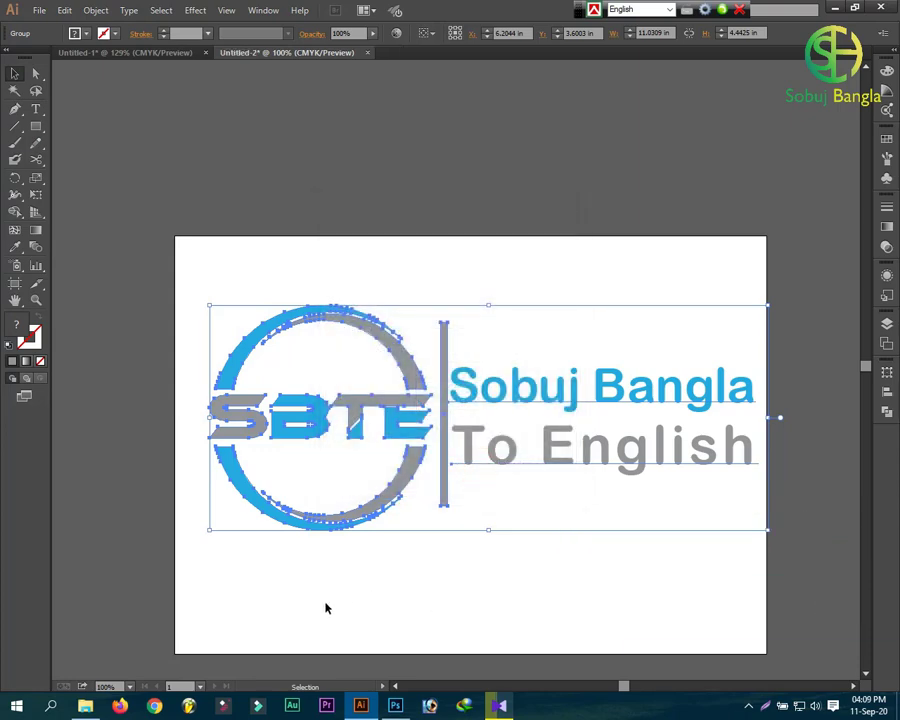
# In Photoshop, open the Your Logo1 smart object, hide OCEAN-STATE, and drag in sobuj bangla.png.
pyautogui.click(396, 706)
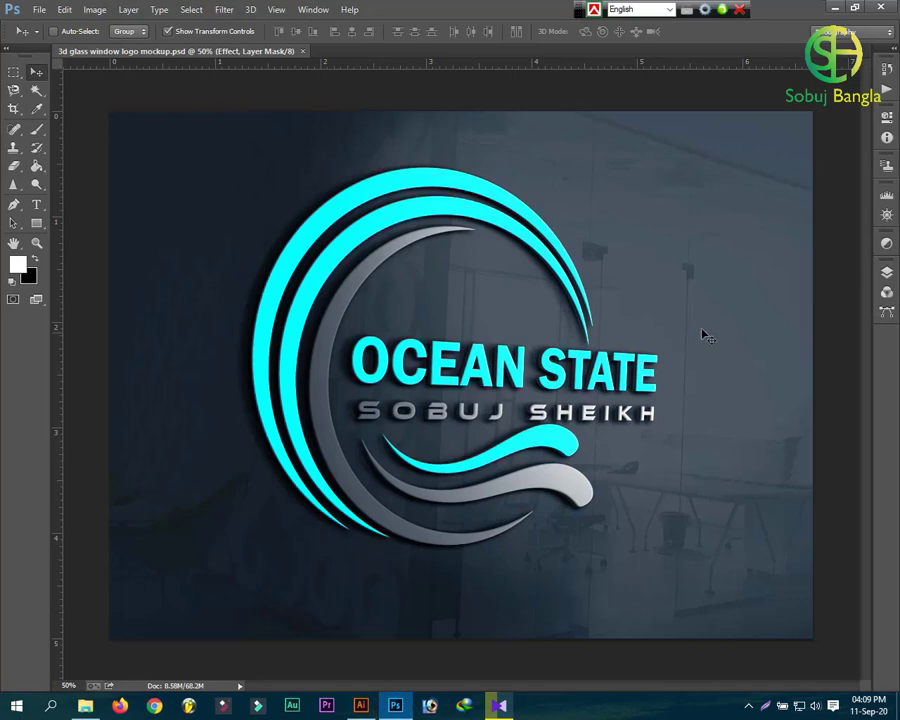
pyautogui.click(885, 273)
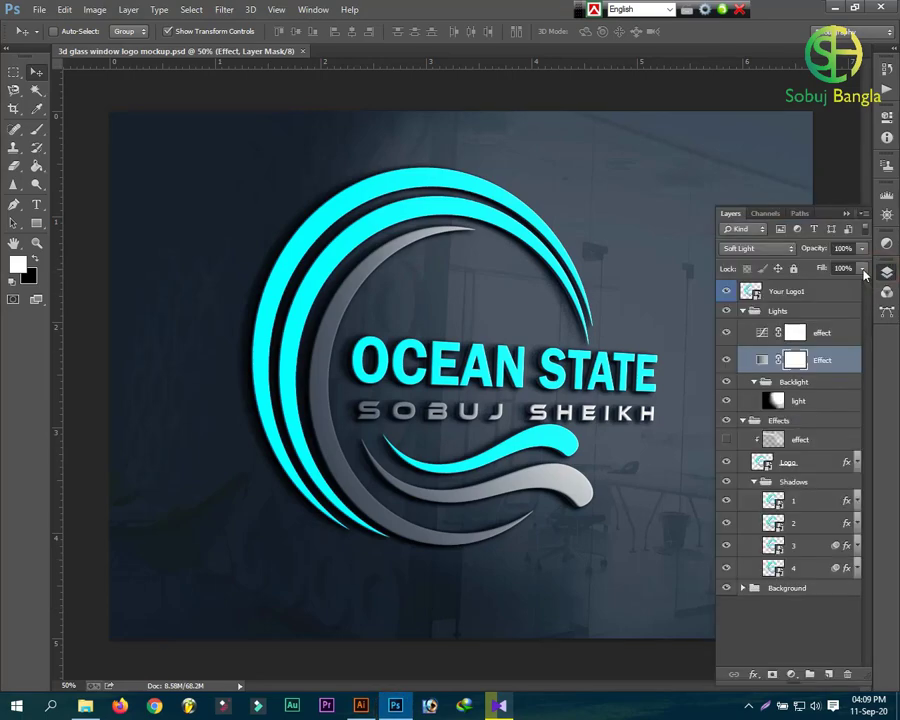
pyautogui.doubleClick(748, 292)
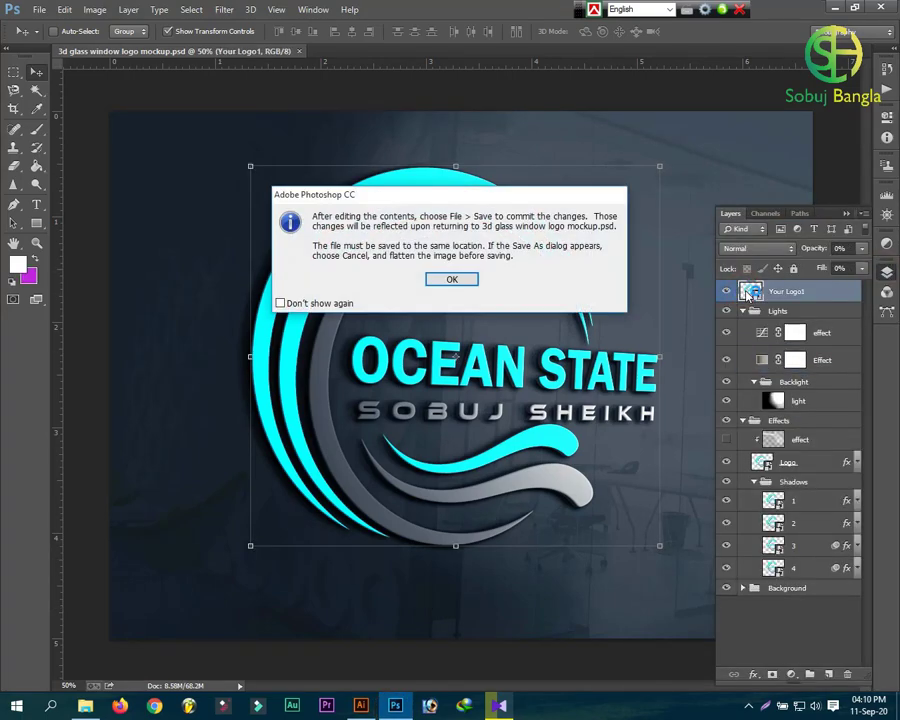
pyautogui.click(470, 281)
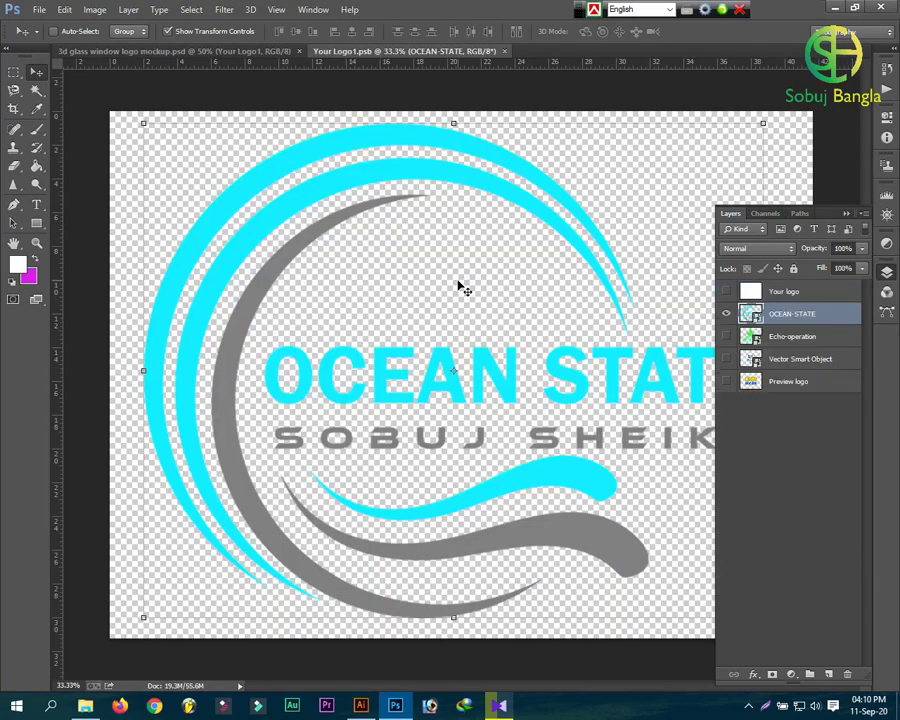
pyautogui.click(727, 314)
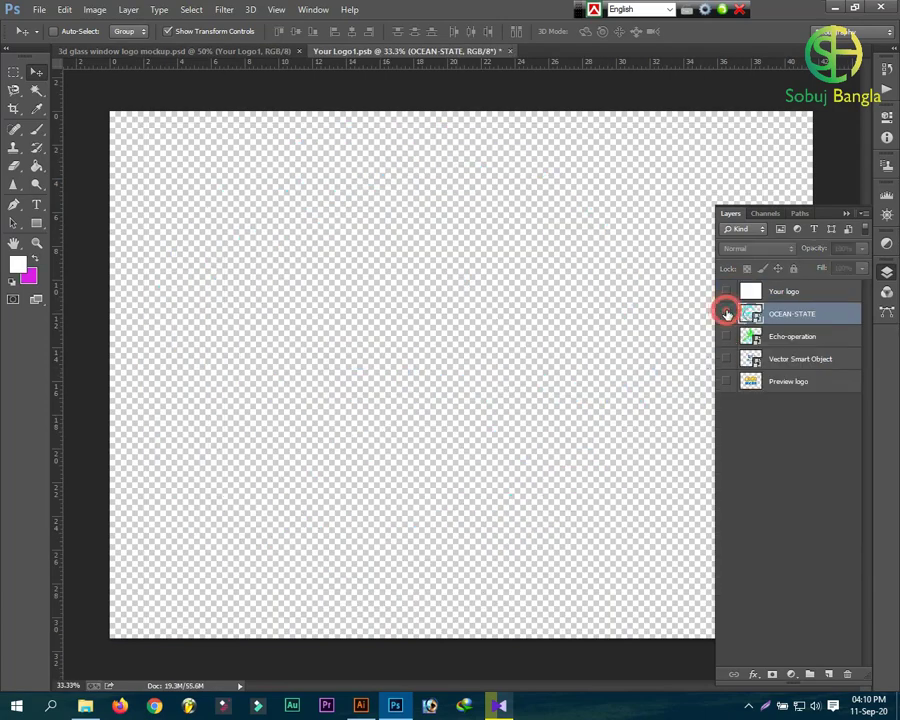
pyautogui.click(86, 707)
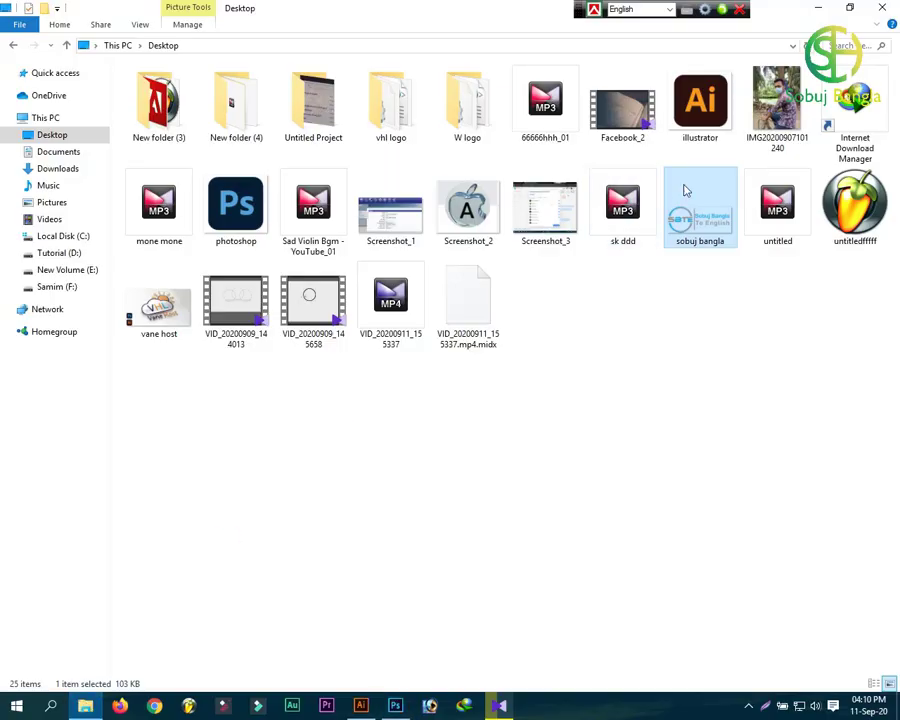
pyautogui.moveTo(708, 222)
pyautogui.mouseDown()
pyautogui.moveTo(395, 706)
pyautogui.moveTo(415, 409)
pyautogui.mouseUp()
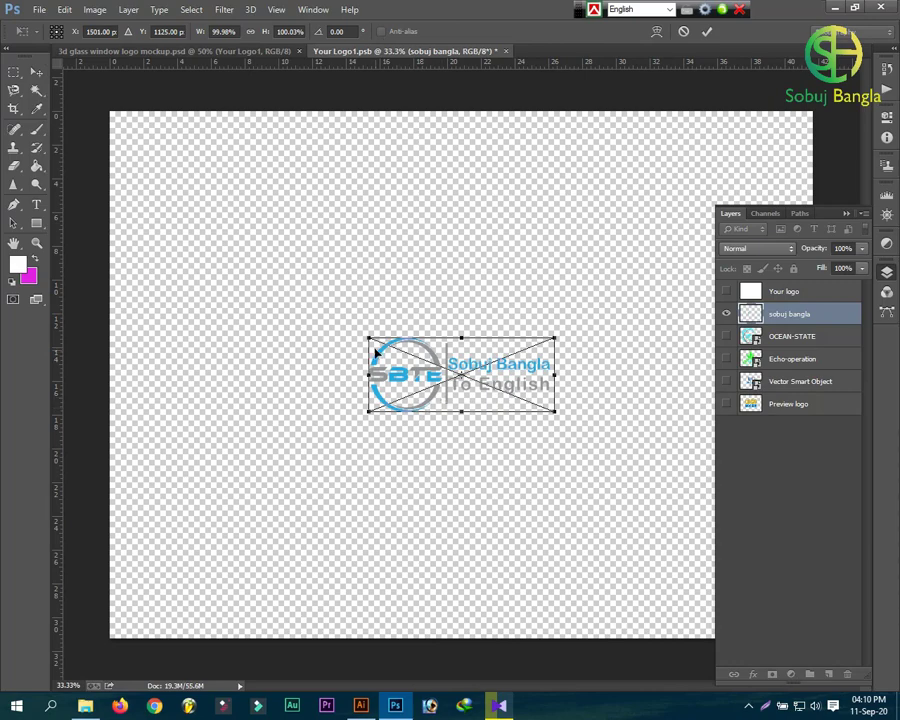
# Scale the placed logo to about 314%, centre it, and save the smart object.
pyautogui.moveTo(369, 338)
pyautogui.mouseDown()
pyautogui.moveTo(358, 316)
pyautogui.moveTo(187, 211)
pyautogui.mouseUp()
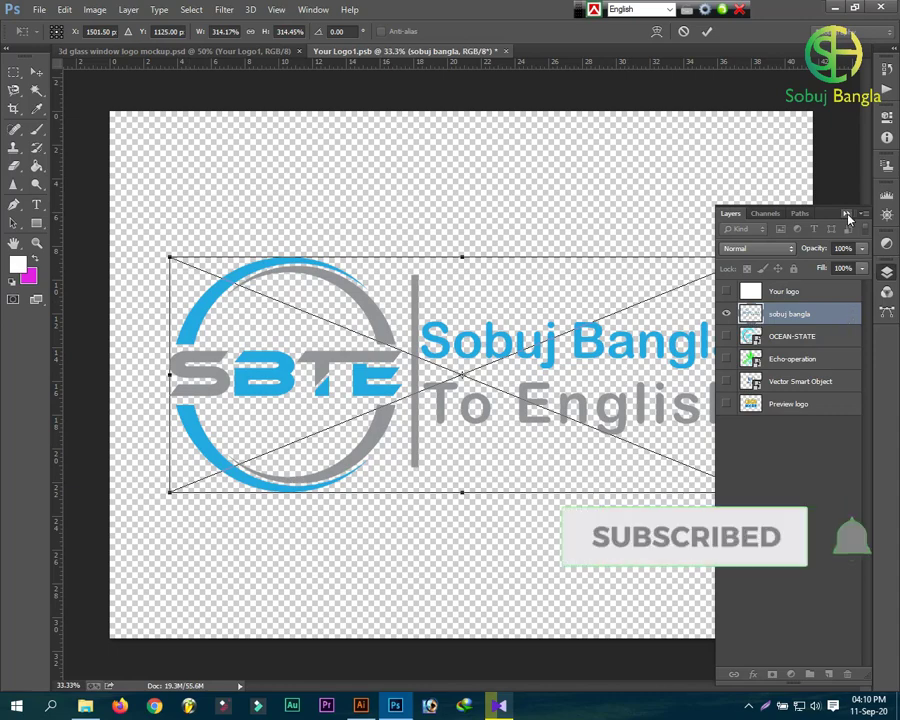
pyautogui.click(848, 216)
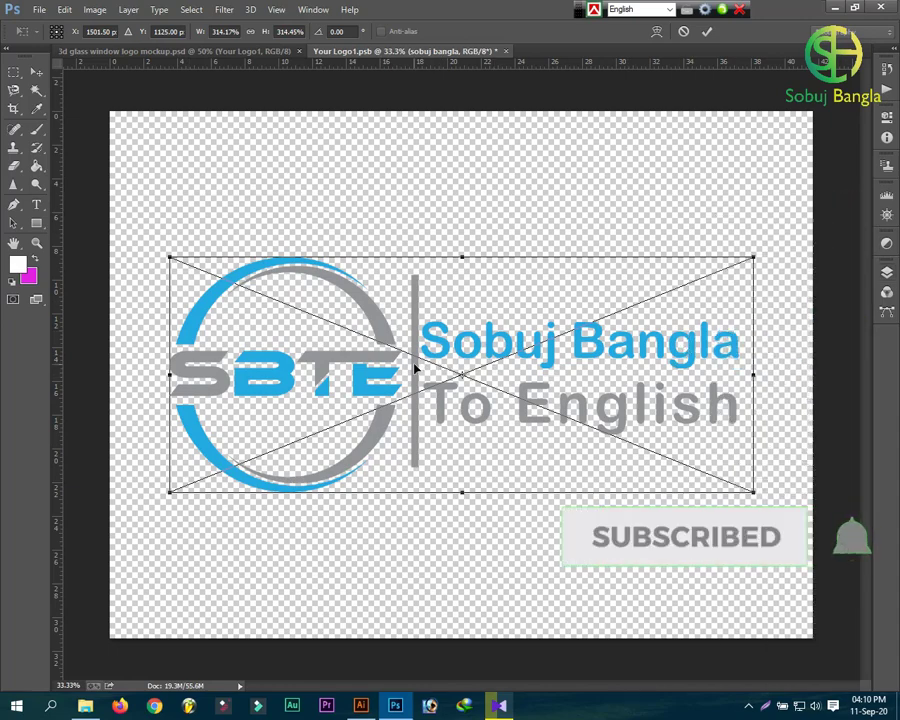
pyautogui.moveTo(415, 369); pyautogui.dragTo(418, 345)
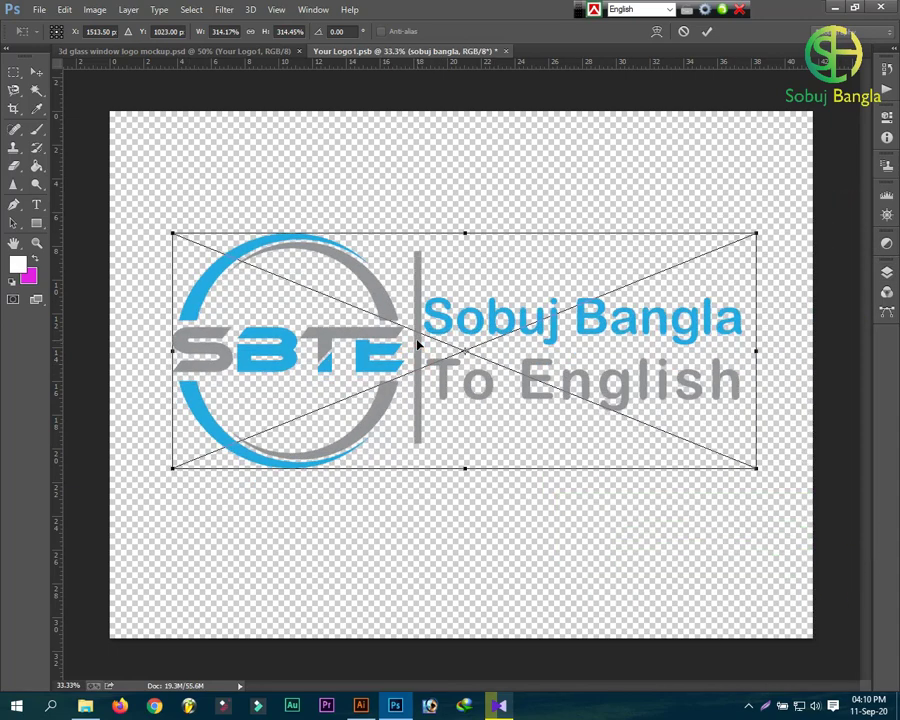
pyautogui.press('Return')
pyautogui.click(41, 11)
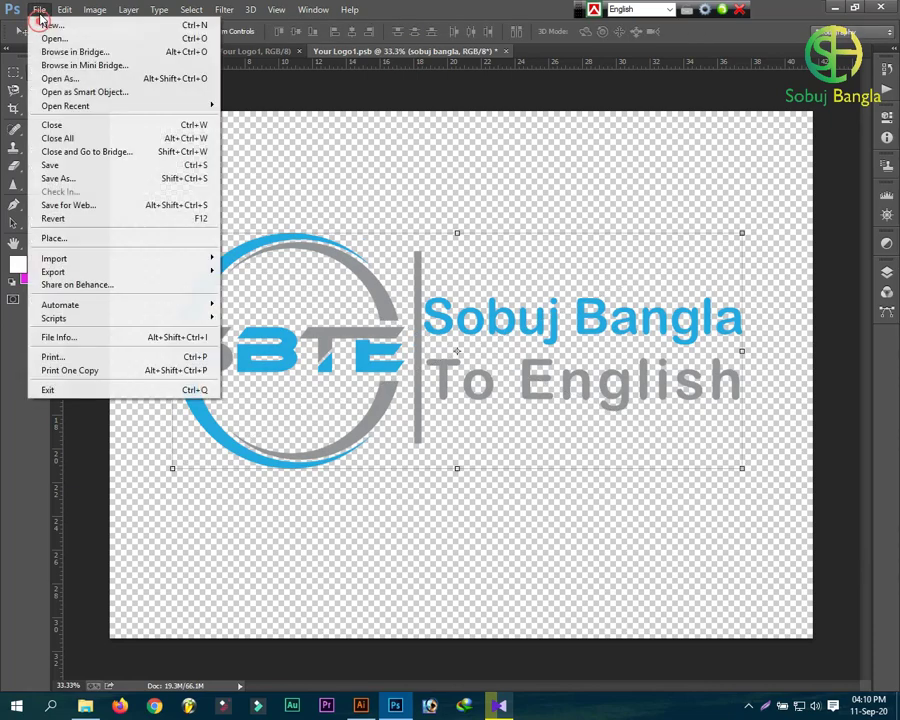
pyautogui.click(53, 167)
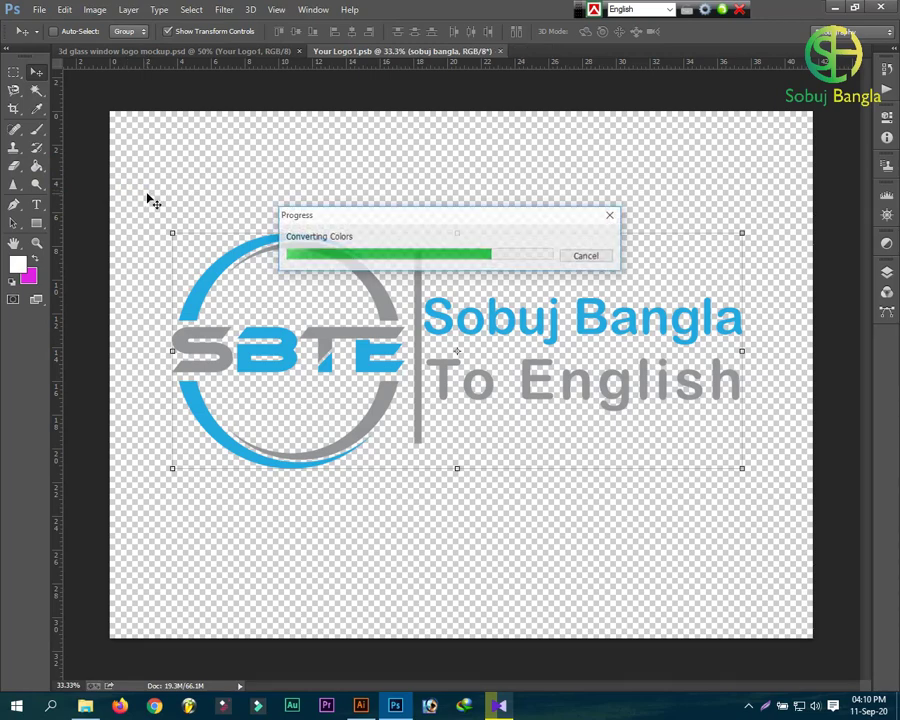
pyautogui.click(166, 52)
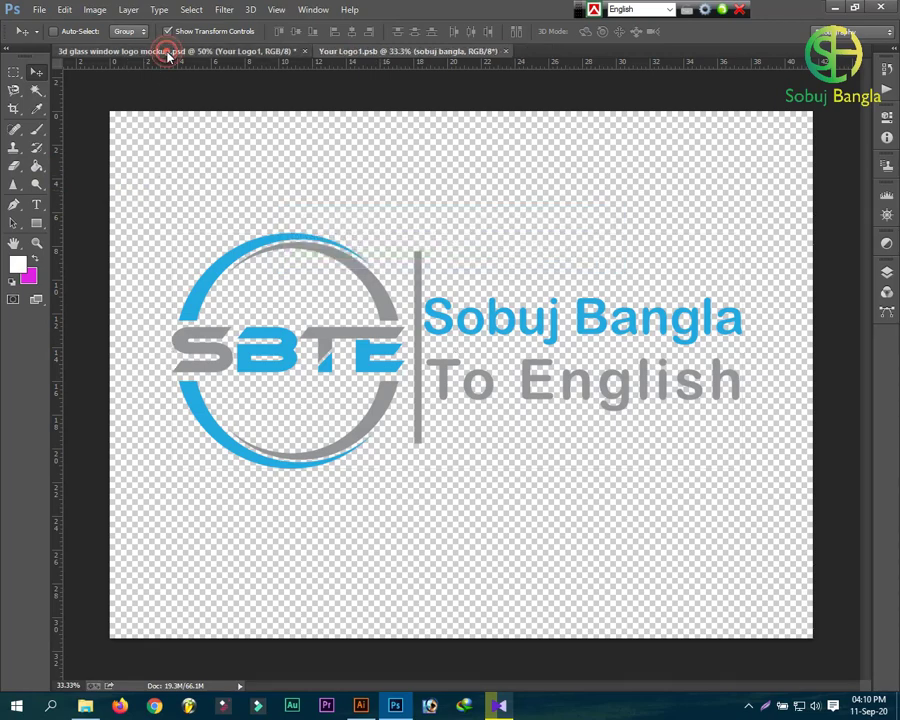